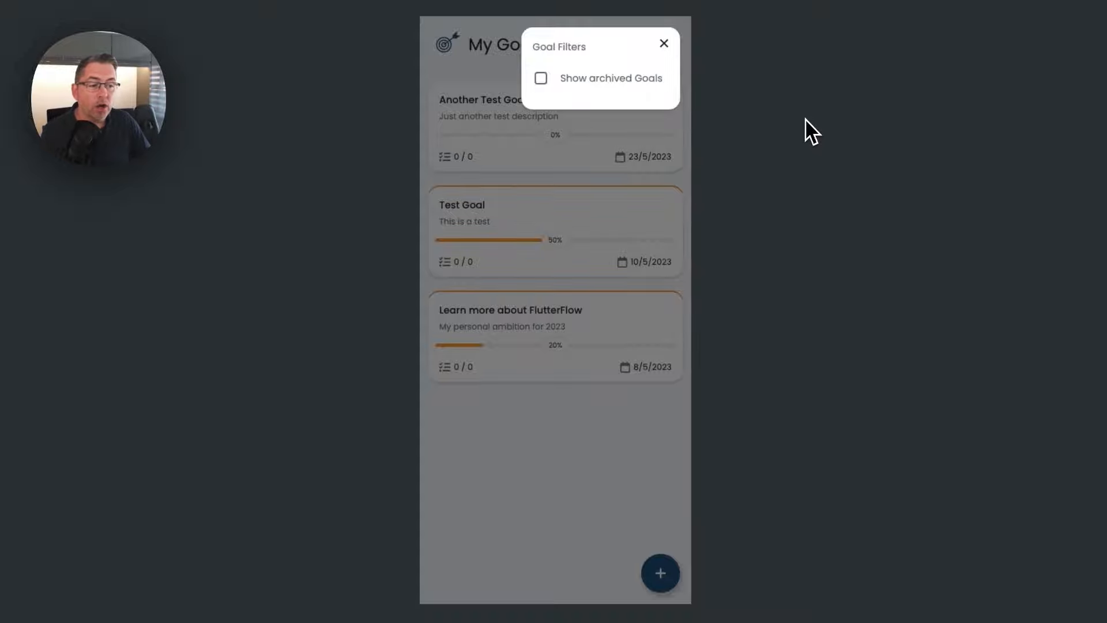
Step: Try the Show archived Goals filter in the running app by switching it on and off and viewing the goal list
left_click(543, 79)
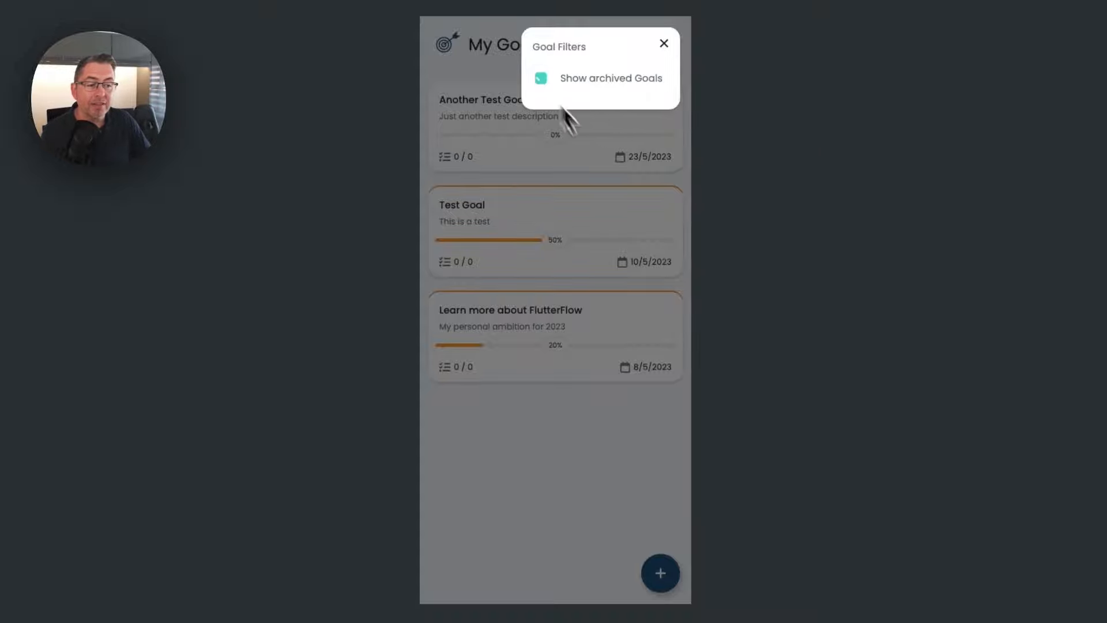
left_click(634, 208)
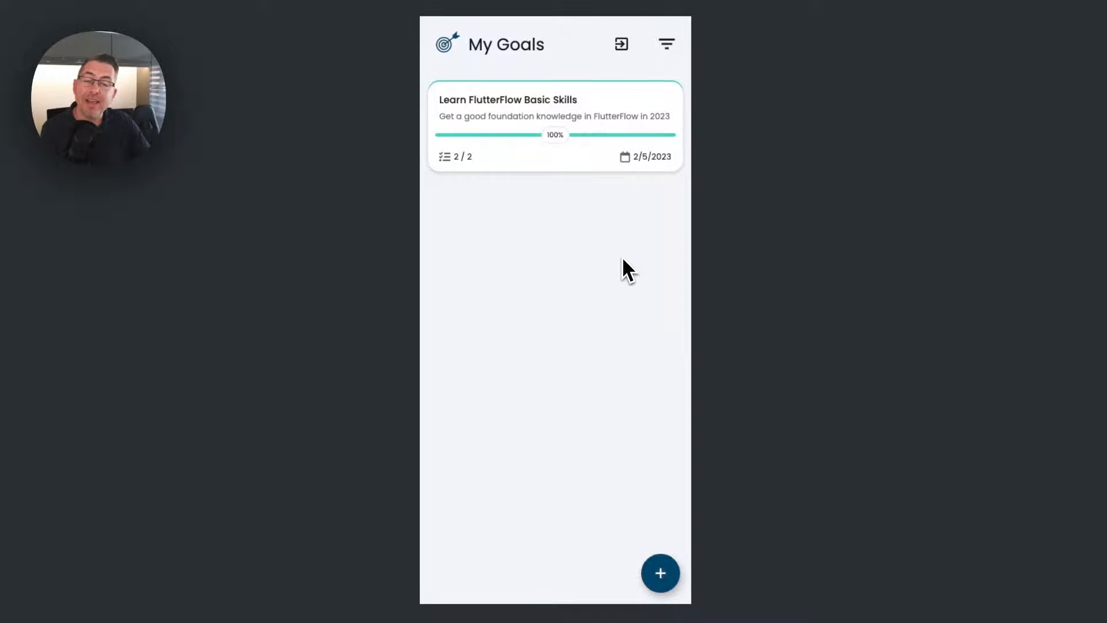
left_click(666, 44)
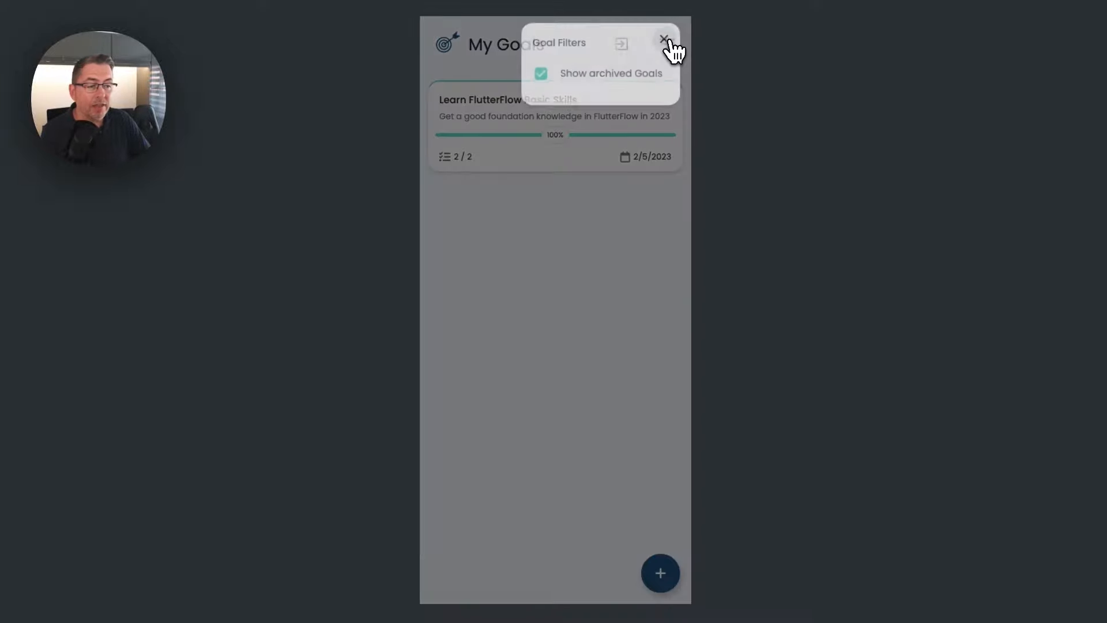
left_click(555, 81)
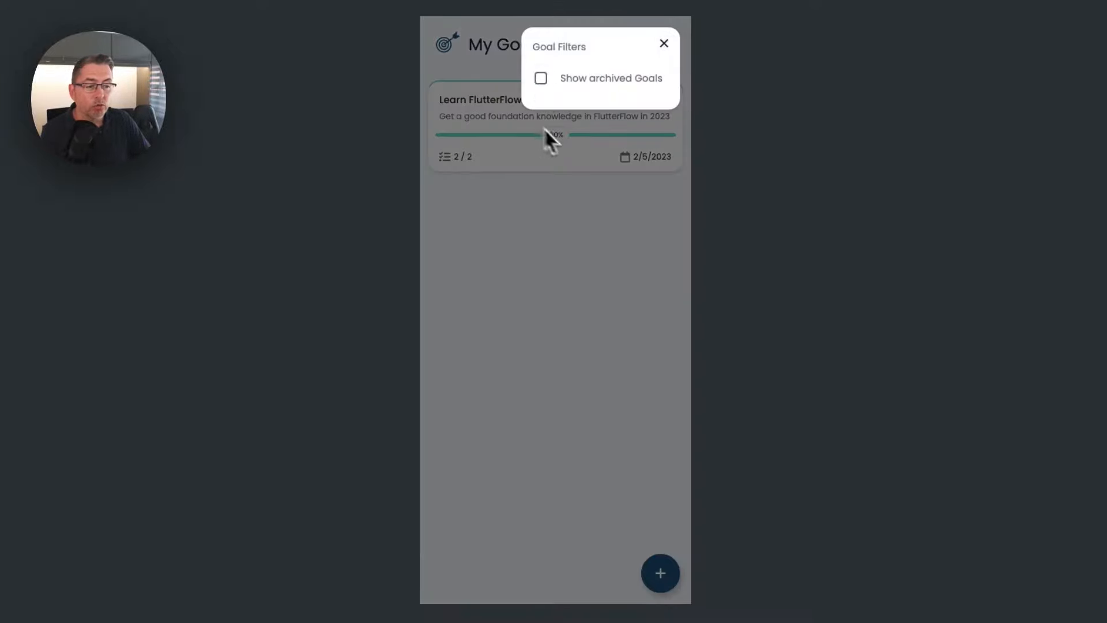
left_click(663, 44)
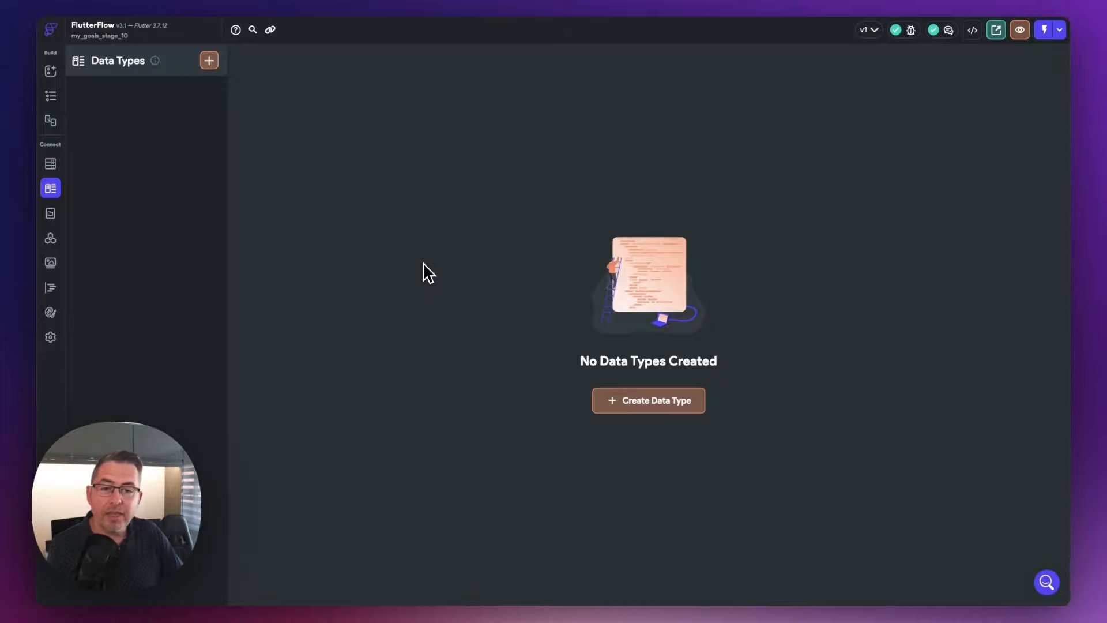
Step: Create a custom data type named filters
left_click(210, 64)
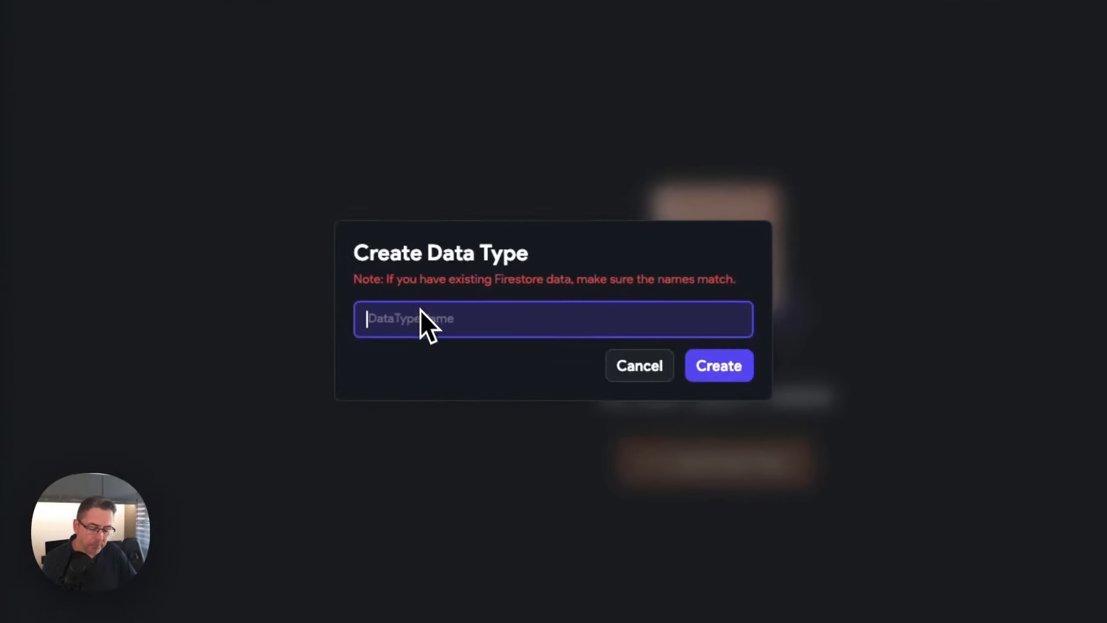
type("filters")
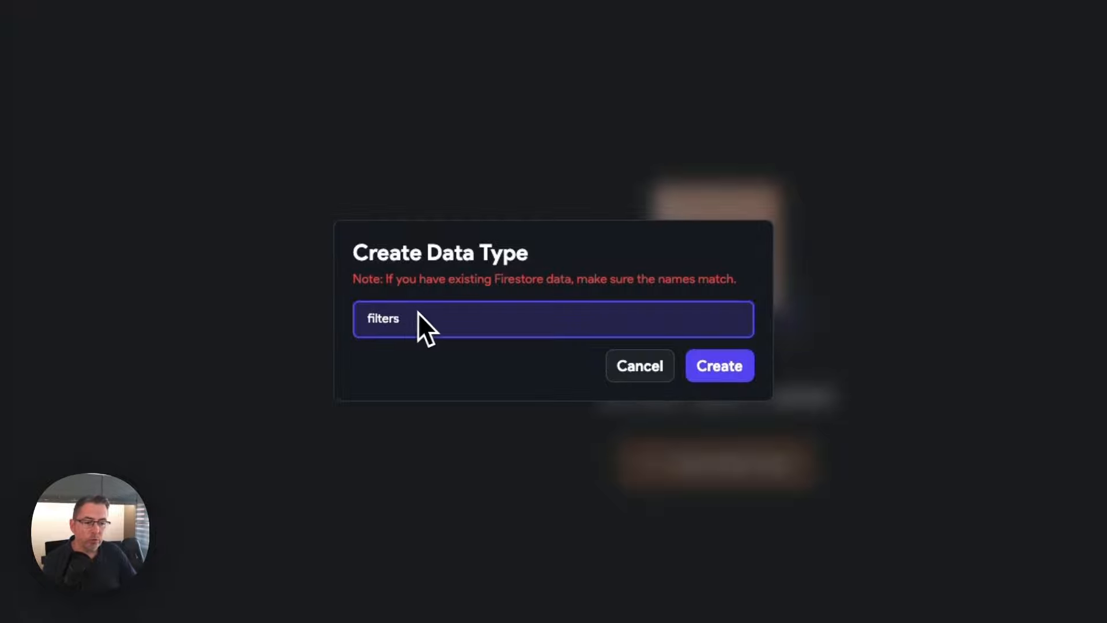
left_click(700, 368)
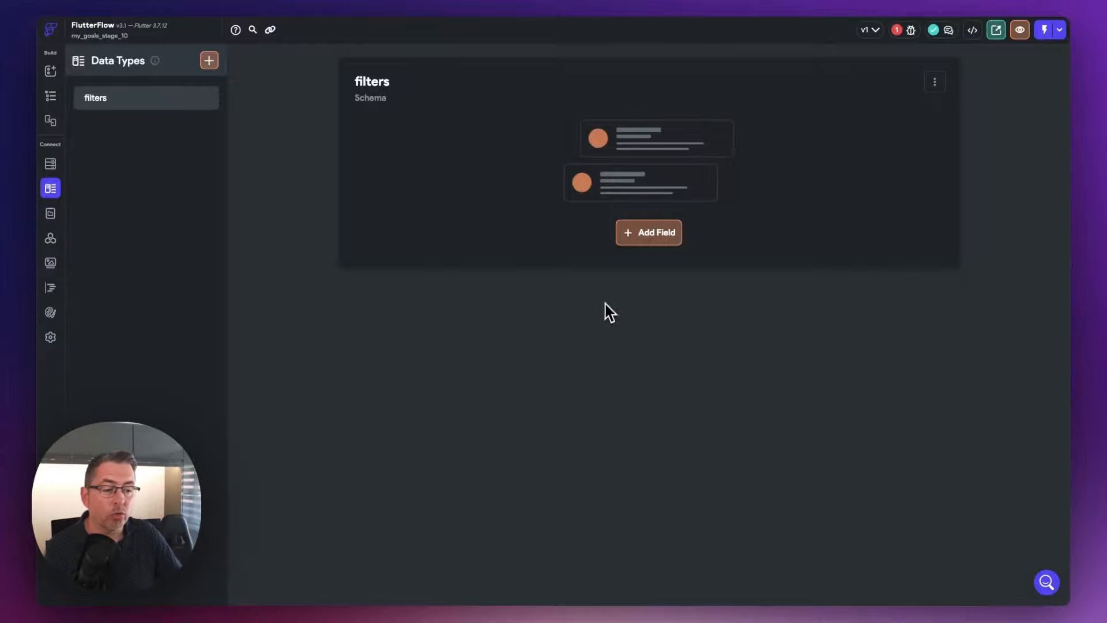
Step: Add a non-list Boolean field named archived to the filters data type
left_click(647, 234)
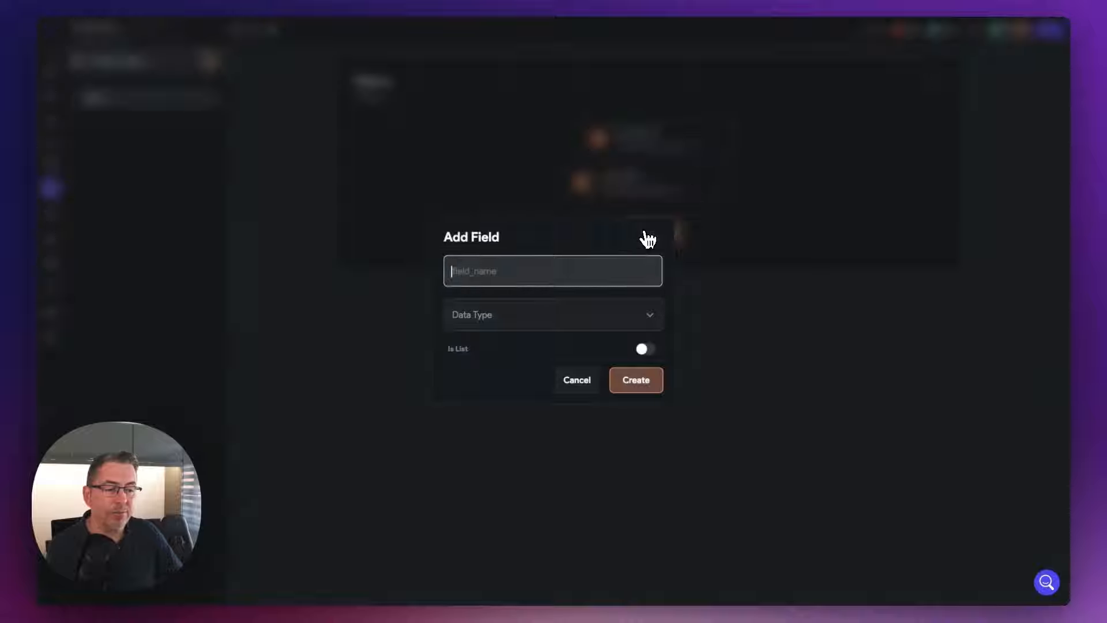
type("archived")
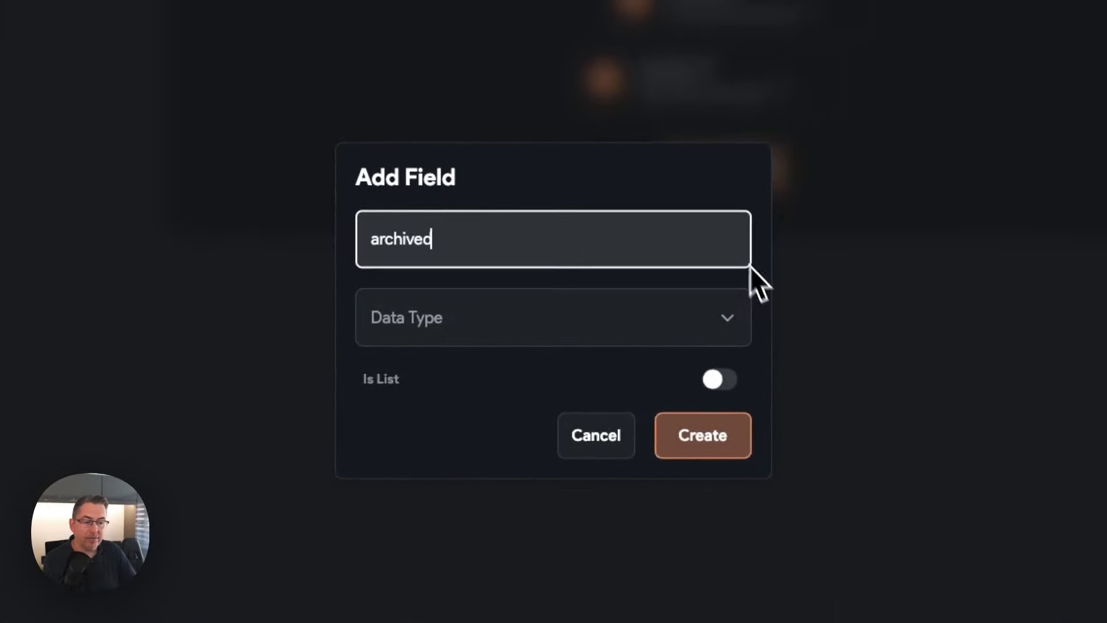
left_click(624, 331)
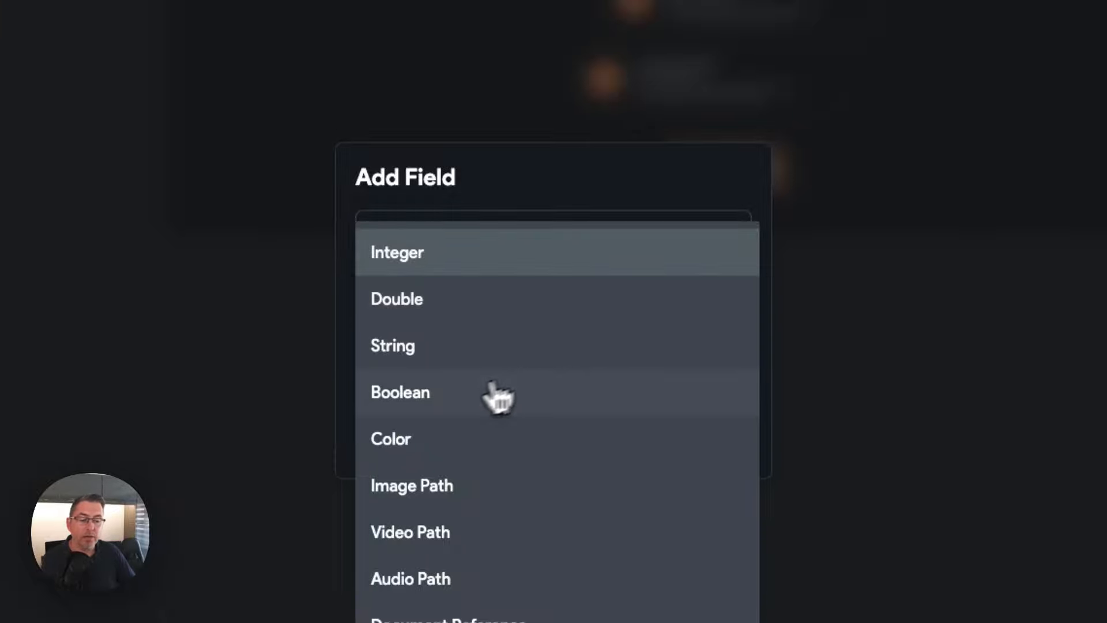
left_click(450, 392)
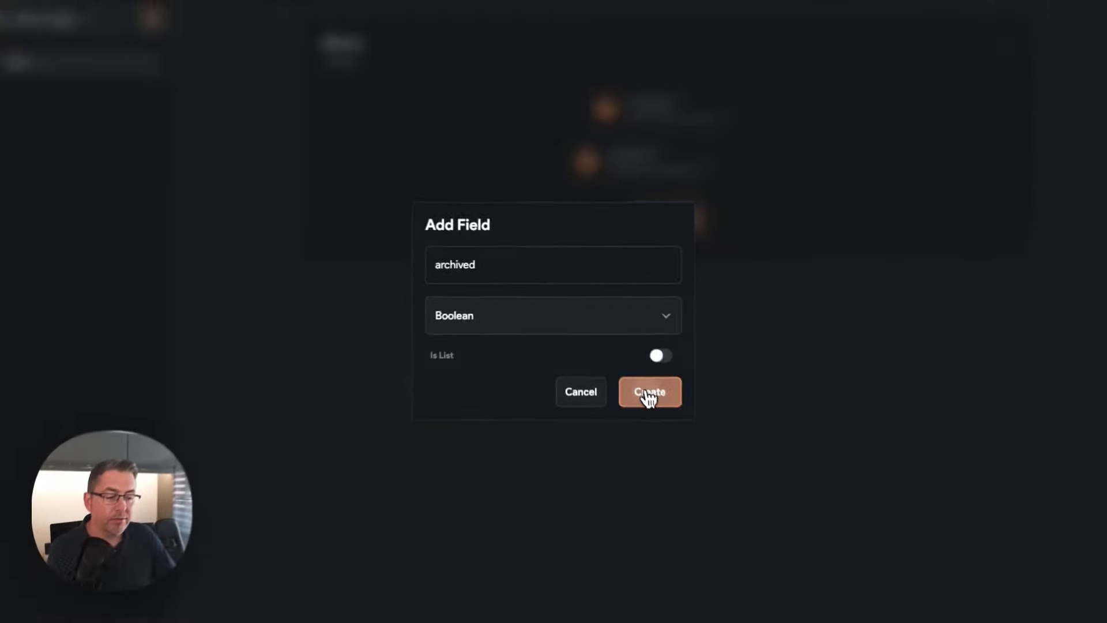
left_click(648, 392)
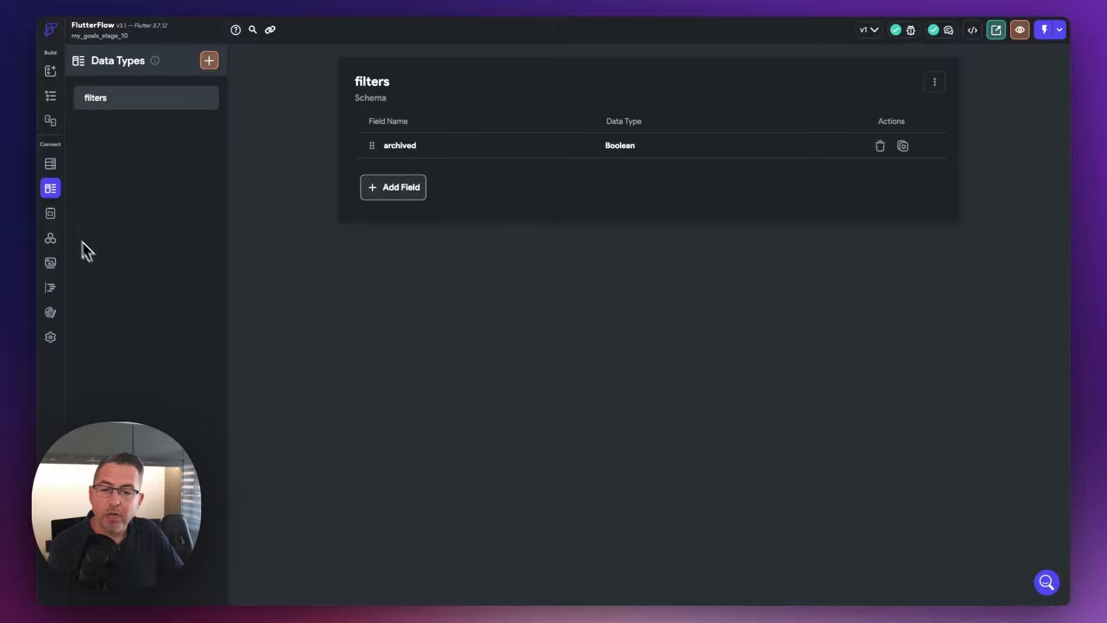
Step: Delete the showArchived variable from the app state
left_click(53, 218)
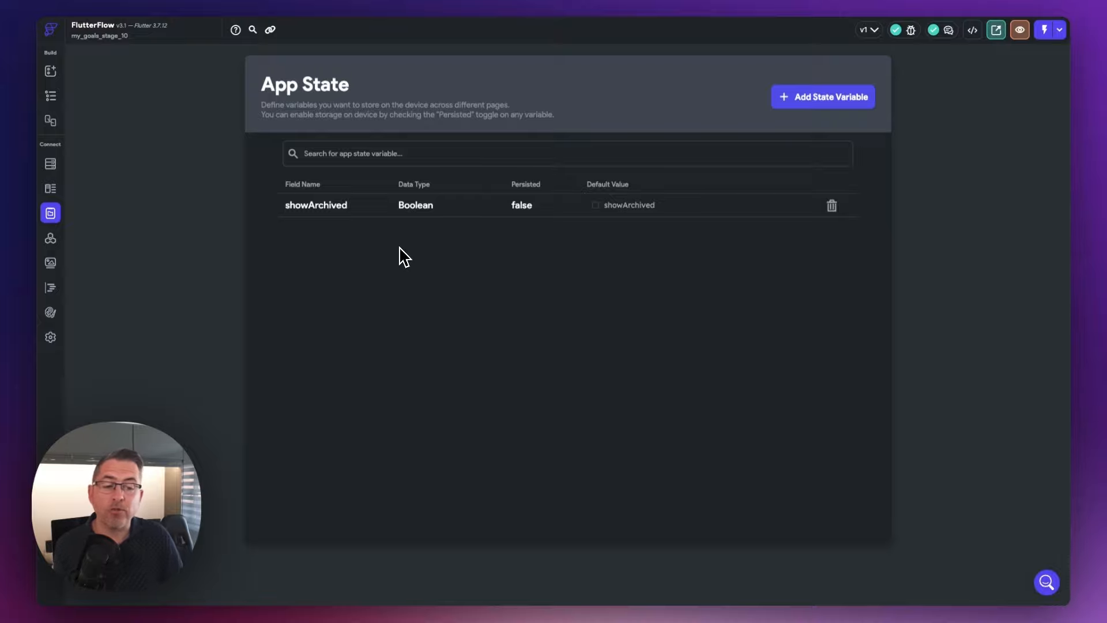
left_click(833, 209)
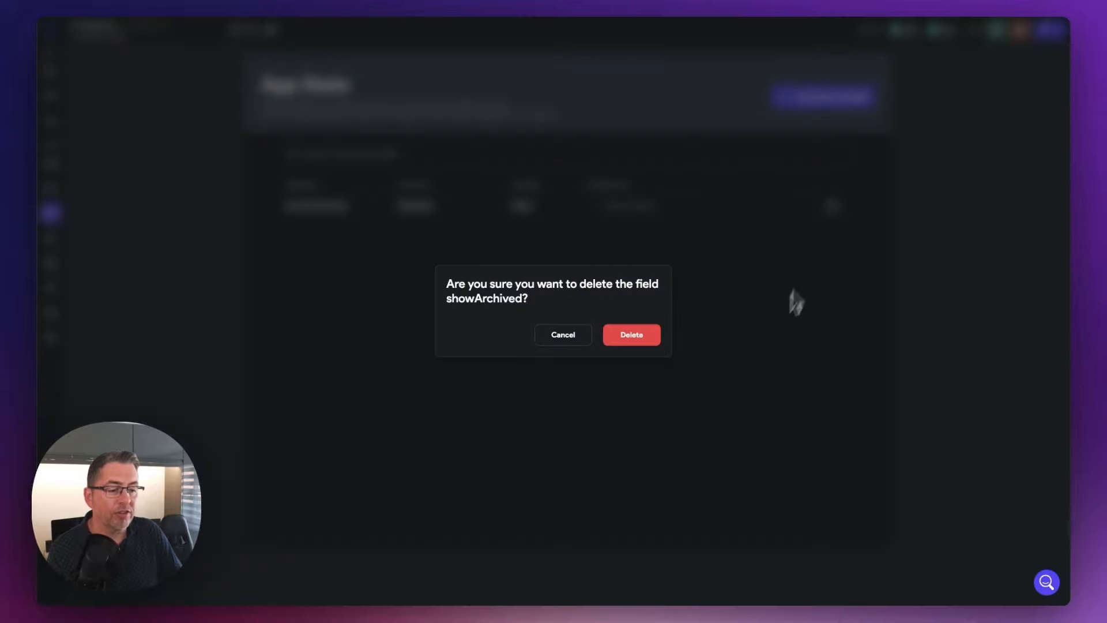
left_click(640, 340)
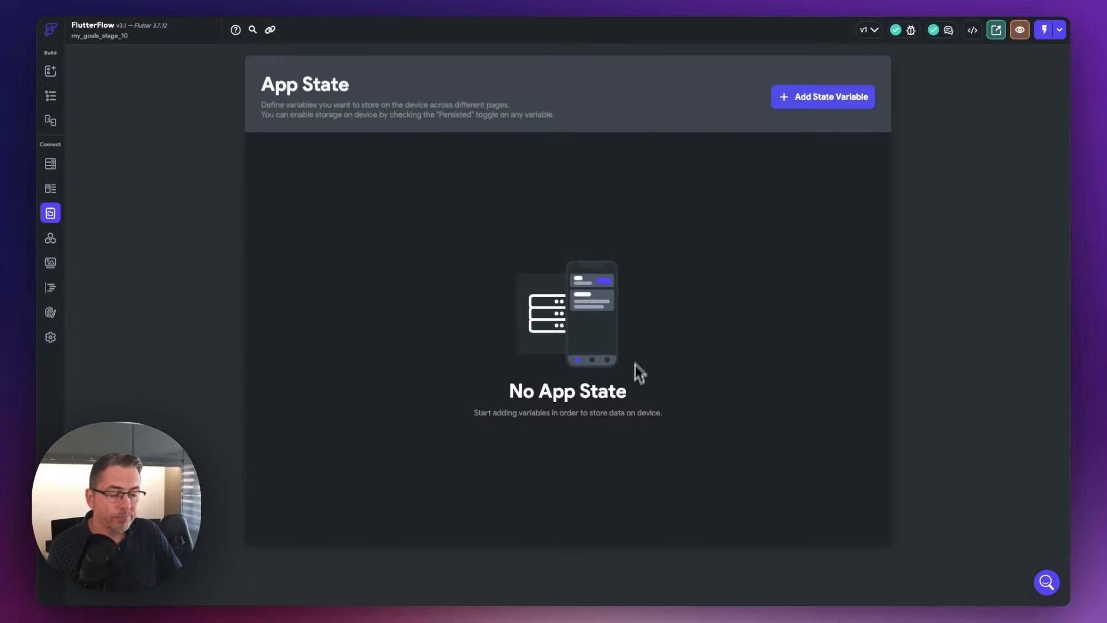
Step: Create a persisted app state variable named filters with the Filters data type, and save its default value with archived unchecked
left_click(823, 99)
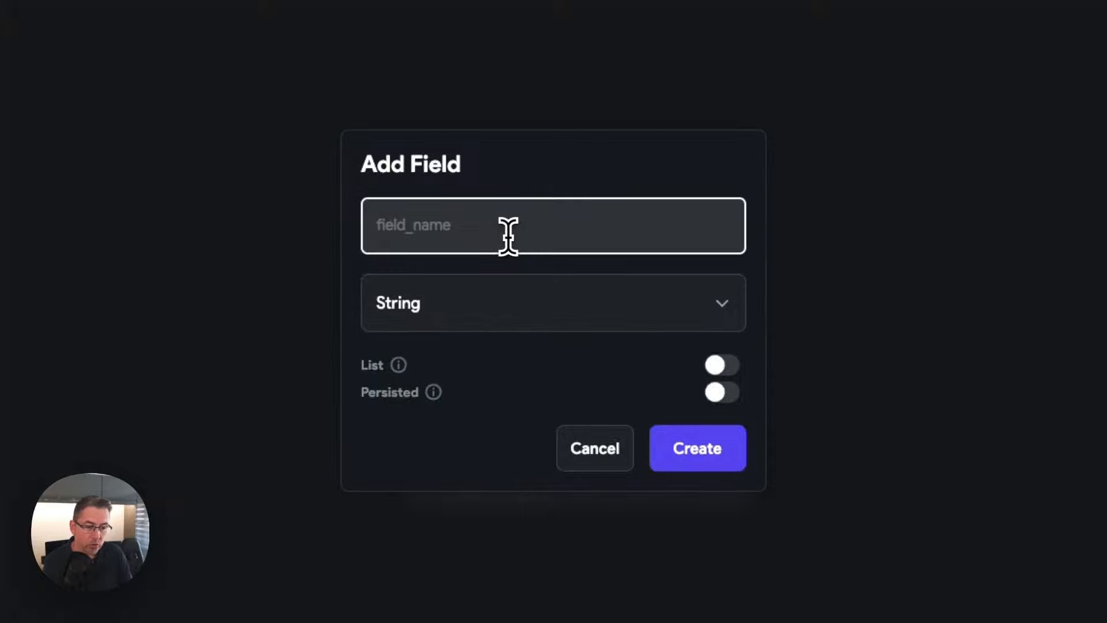
type("filters")
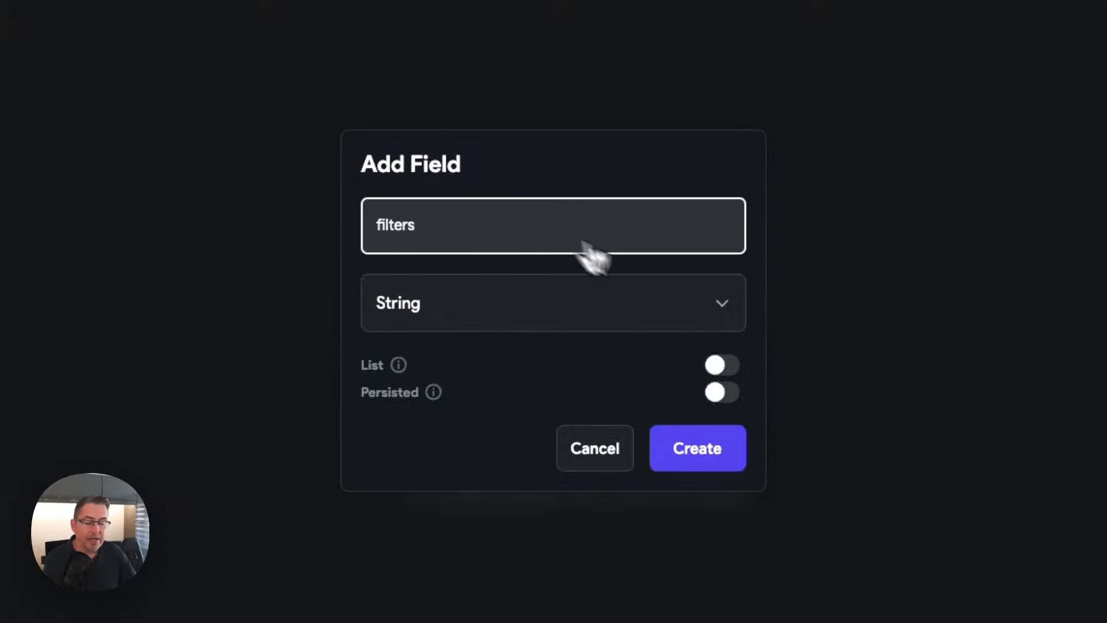
left_click(481, 305)
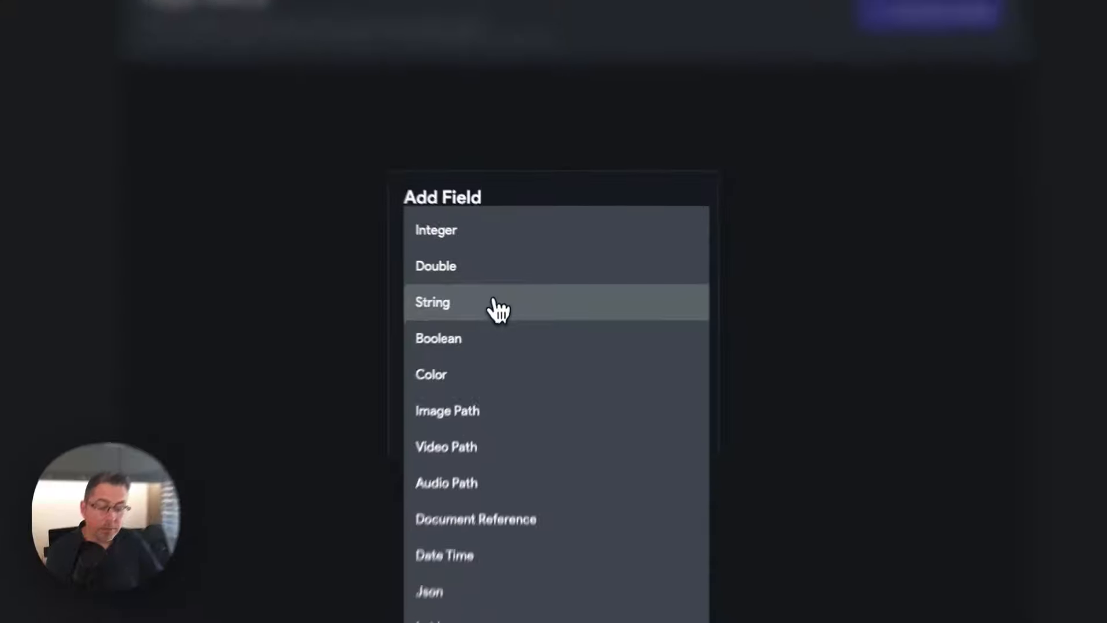
left_click(486, 569)
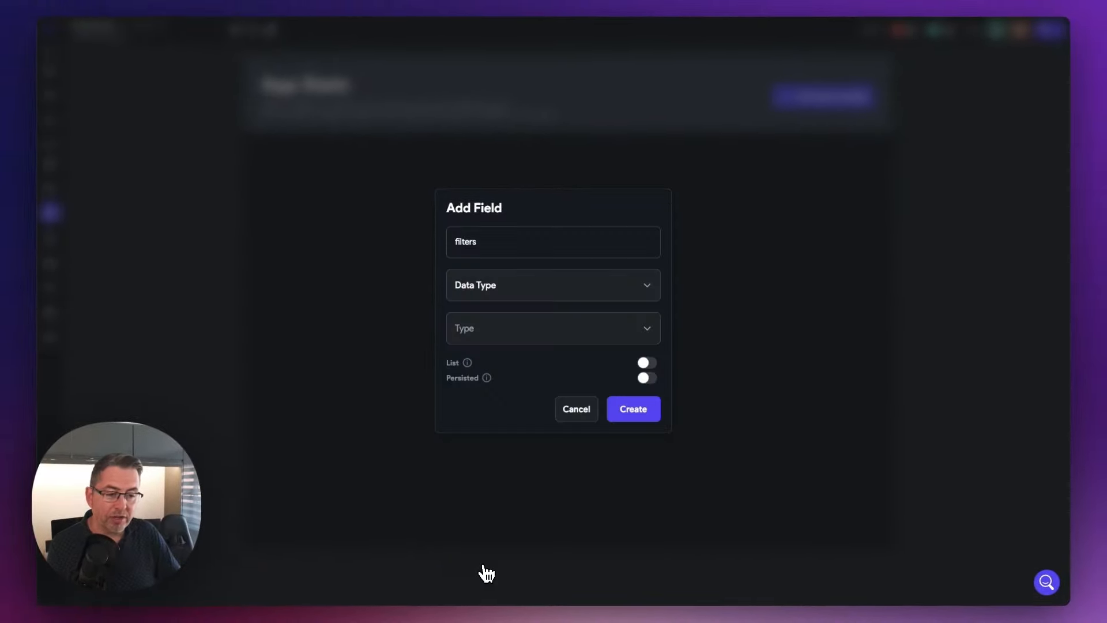
left_click(488, 334)
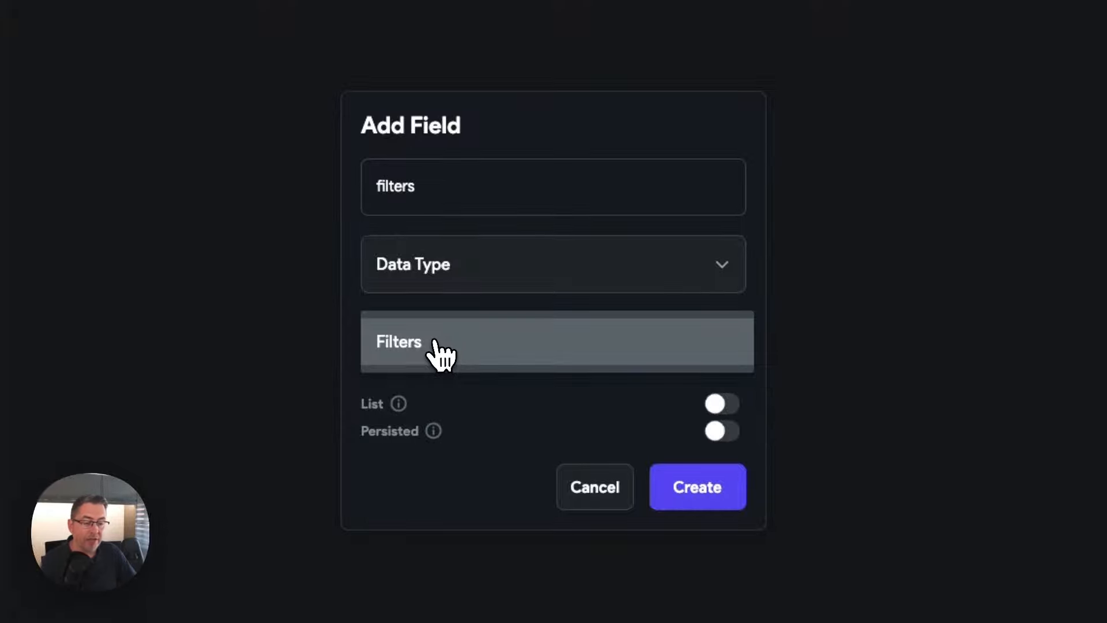
left_click(435, 342)
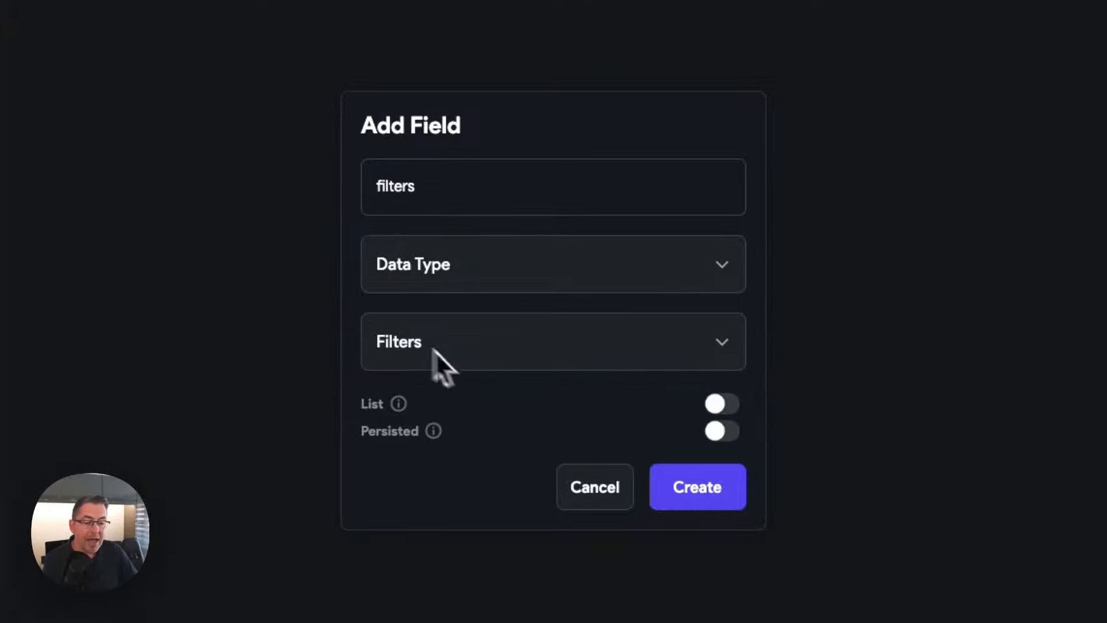
left_click(718, 435)
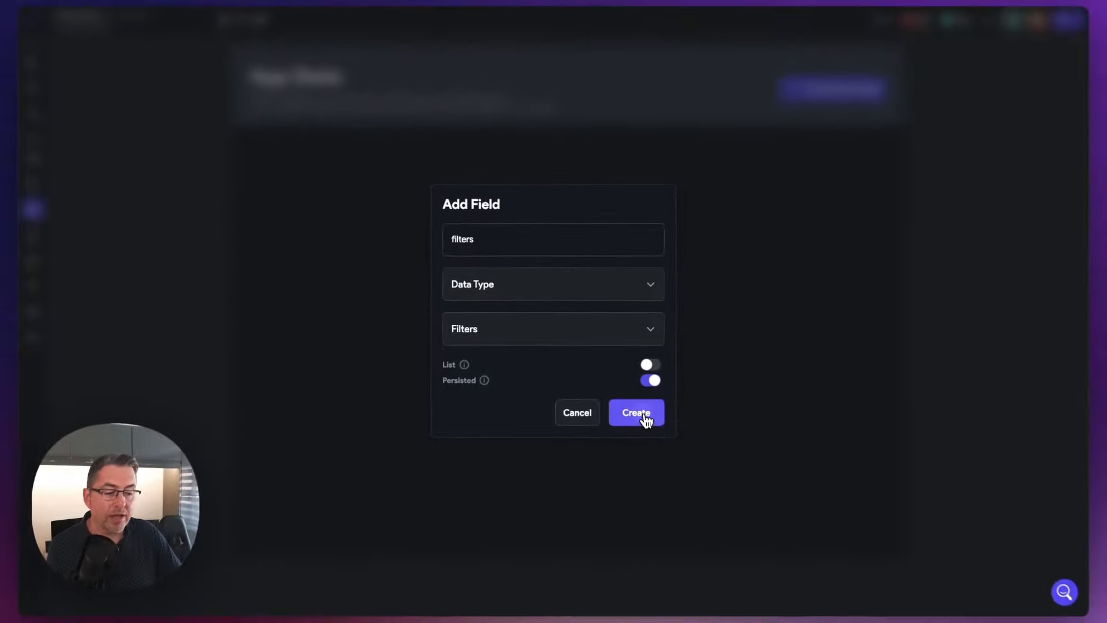
left_click(715, 491)
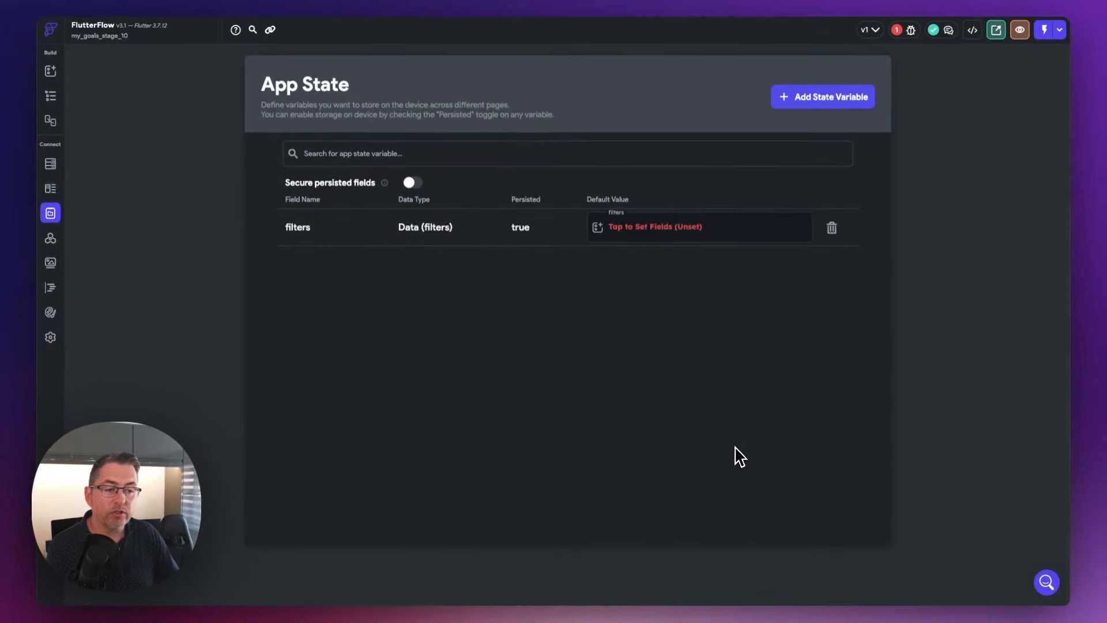
left_click(646, 236)
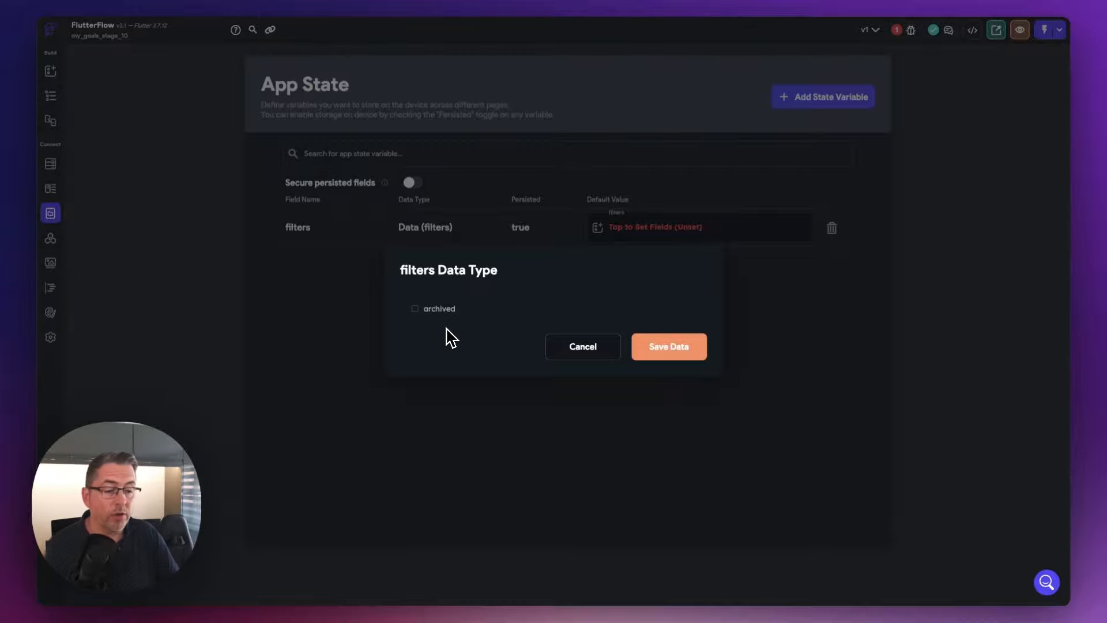
left_click(668, 358)
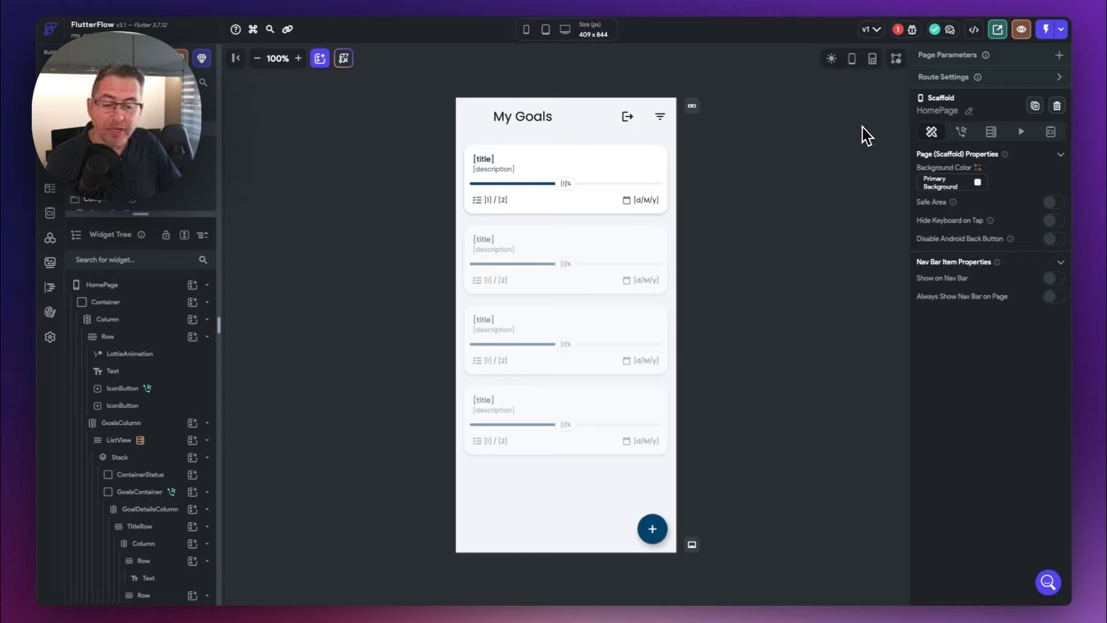
Step: Set the archived filter value in the goals ListView's Supabase query to the archived field of the filters app state variable
left_click(127, 443)
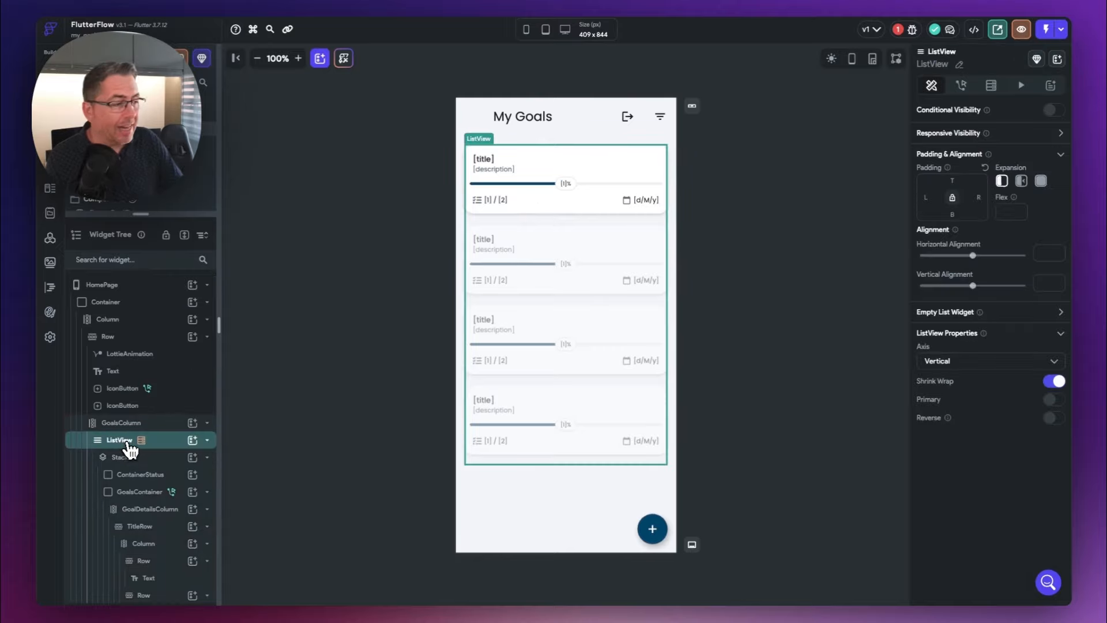
left_click(991, 86)
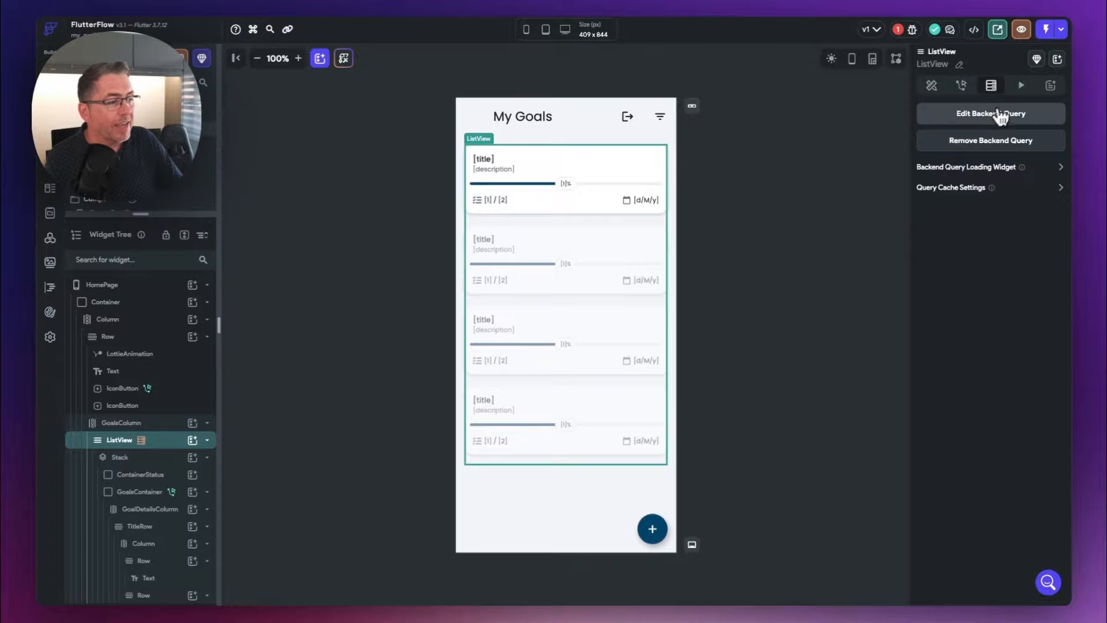
left_click(997, 111)
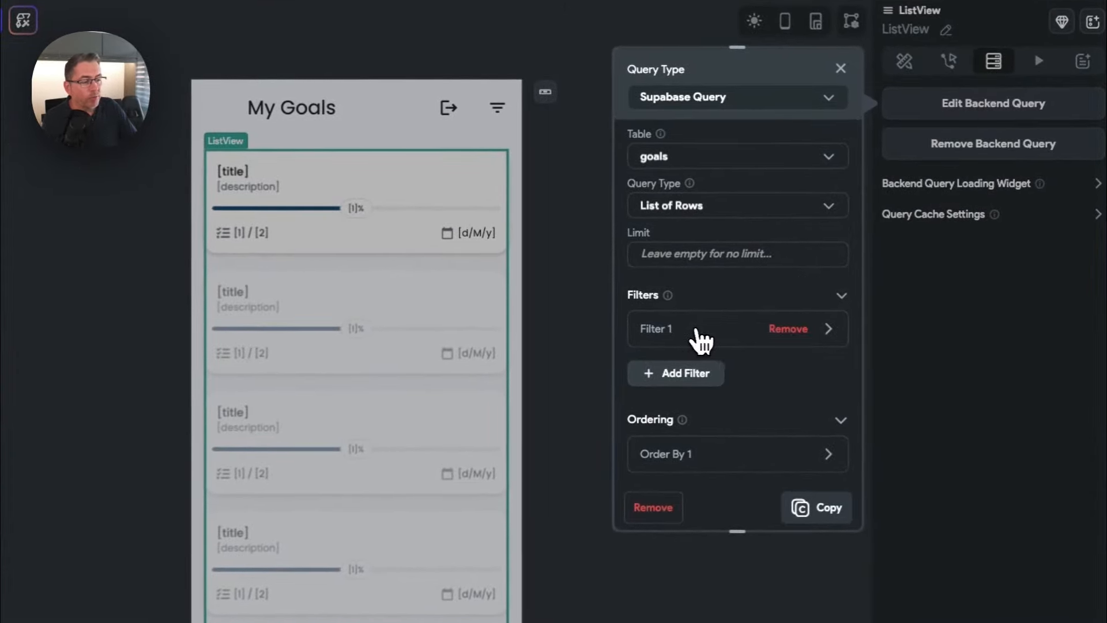
left_click(703, 337)
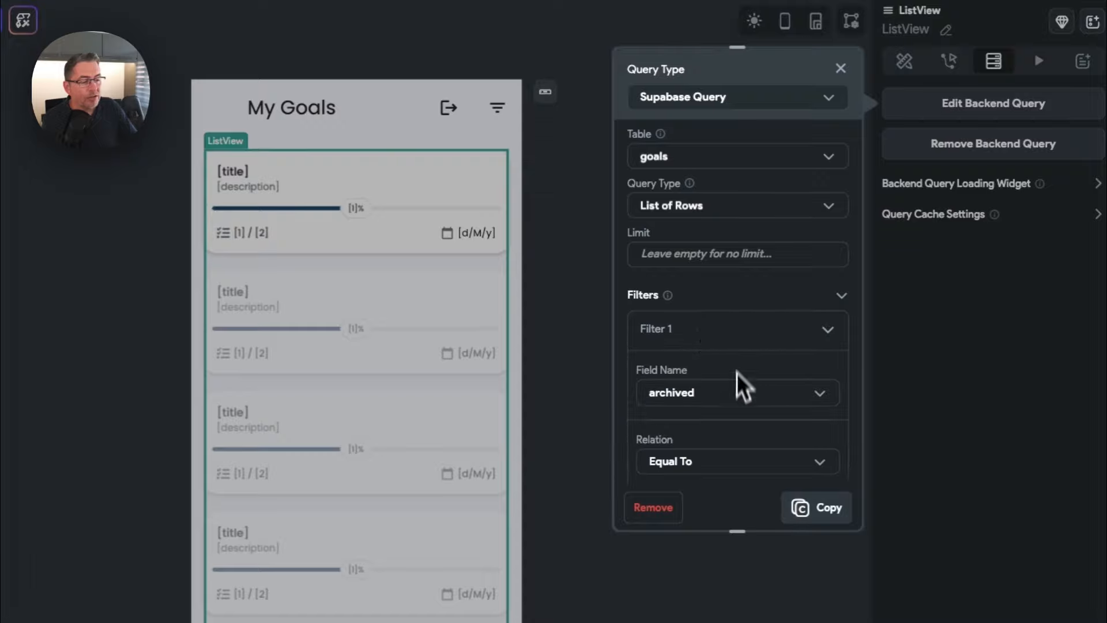
scroll(734, 398, "down", 2)
scroll(709, 369, "down", 3)
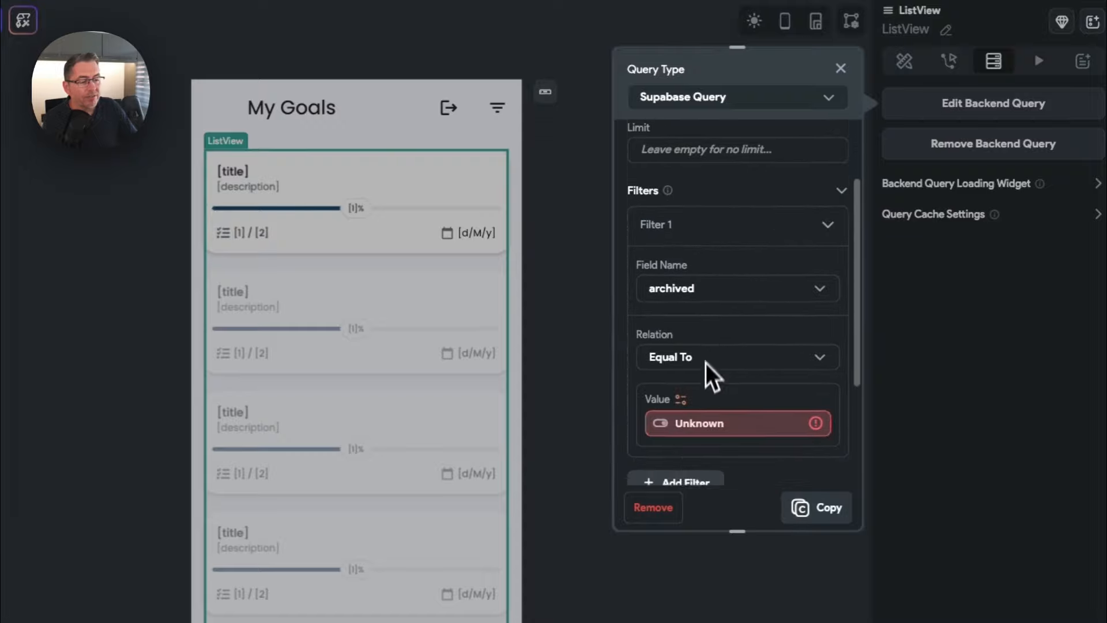
left_click(683, 402)
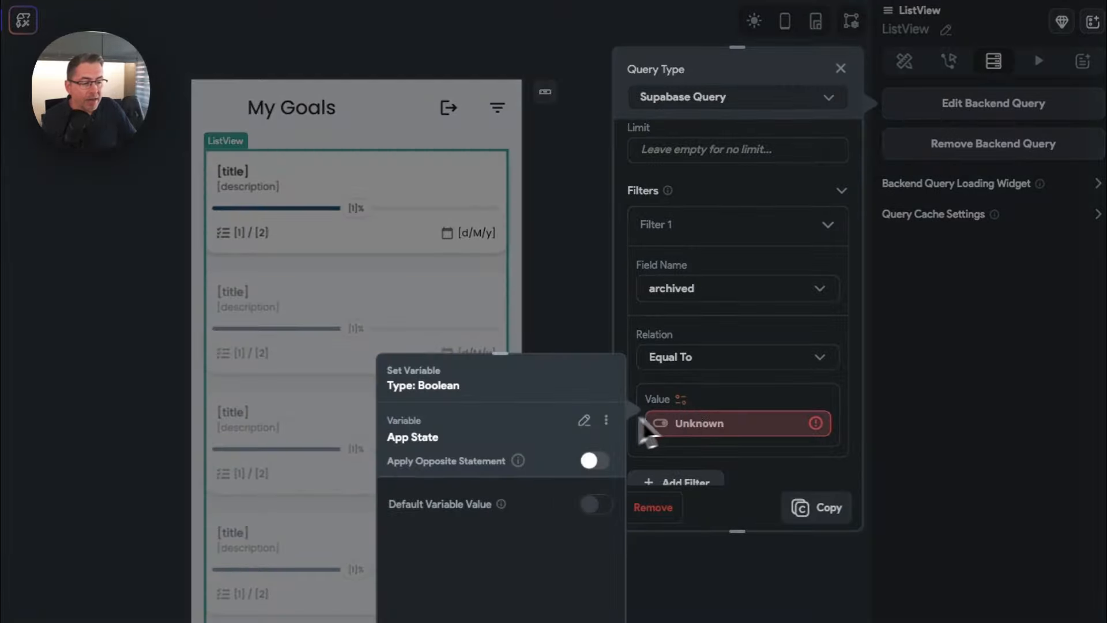
left_click(587, 425)
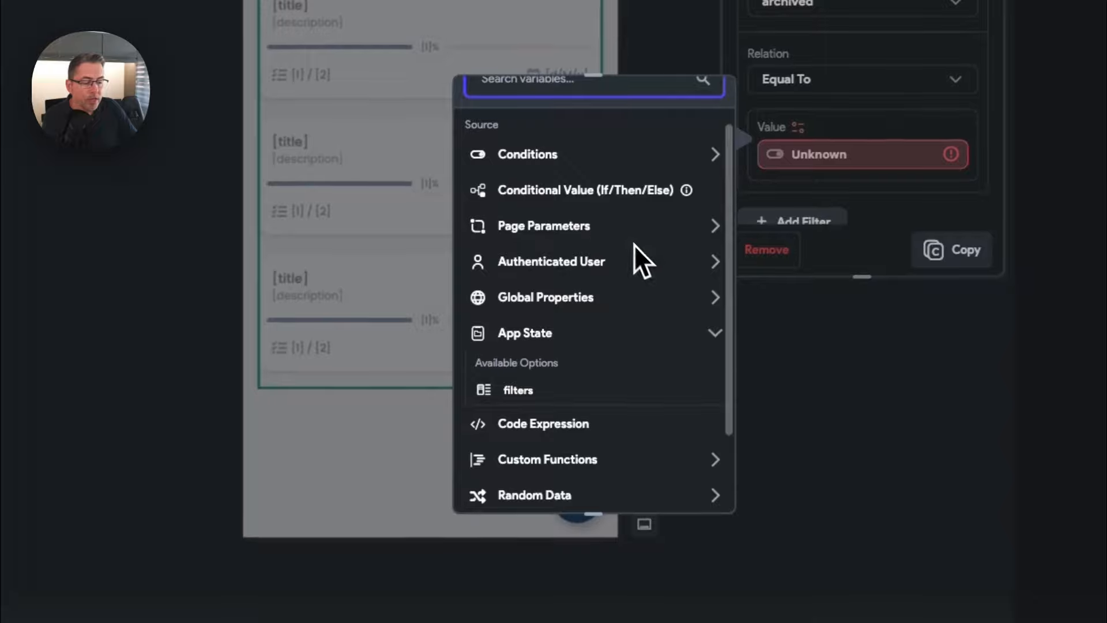
scroll(606, 251, "down", 1)
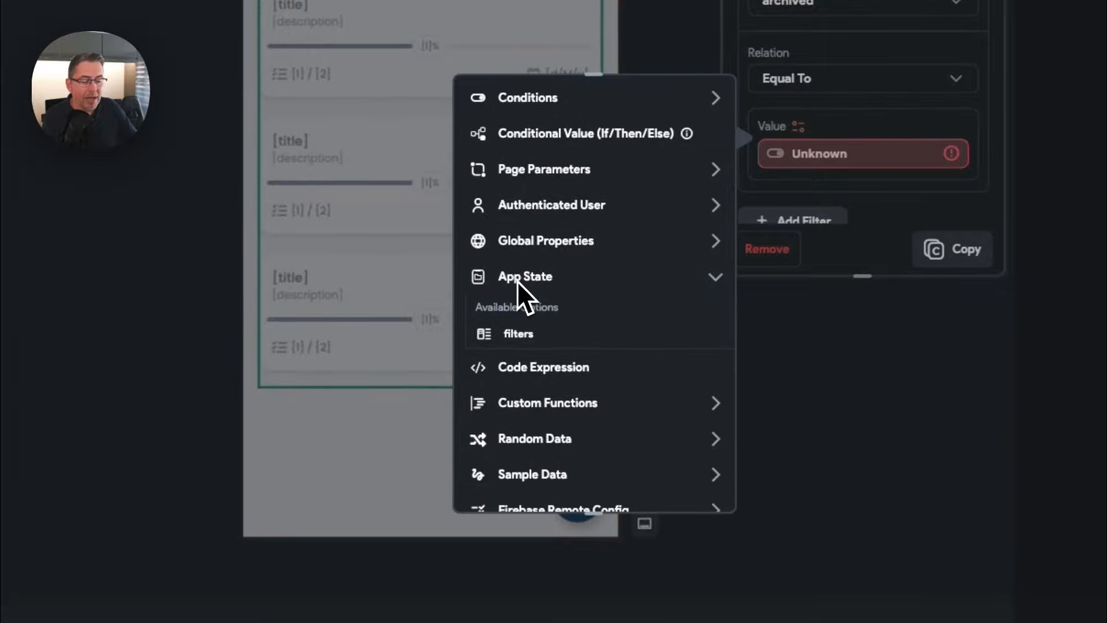
left_click(518, 334)
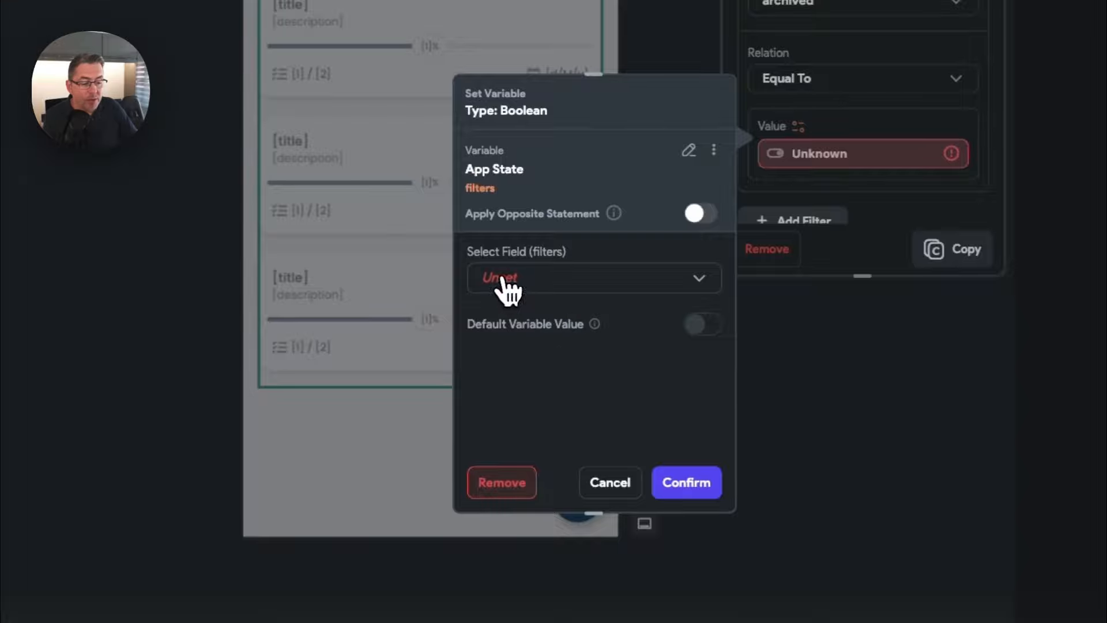
left_click(529, 281)
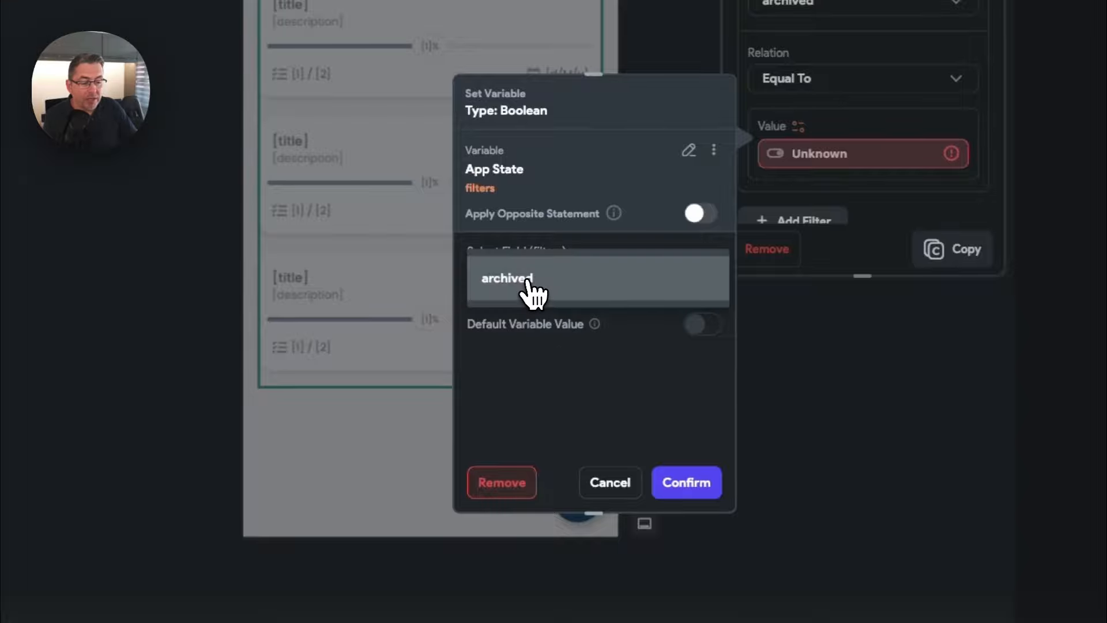
left_click(572, 286)
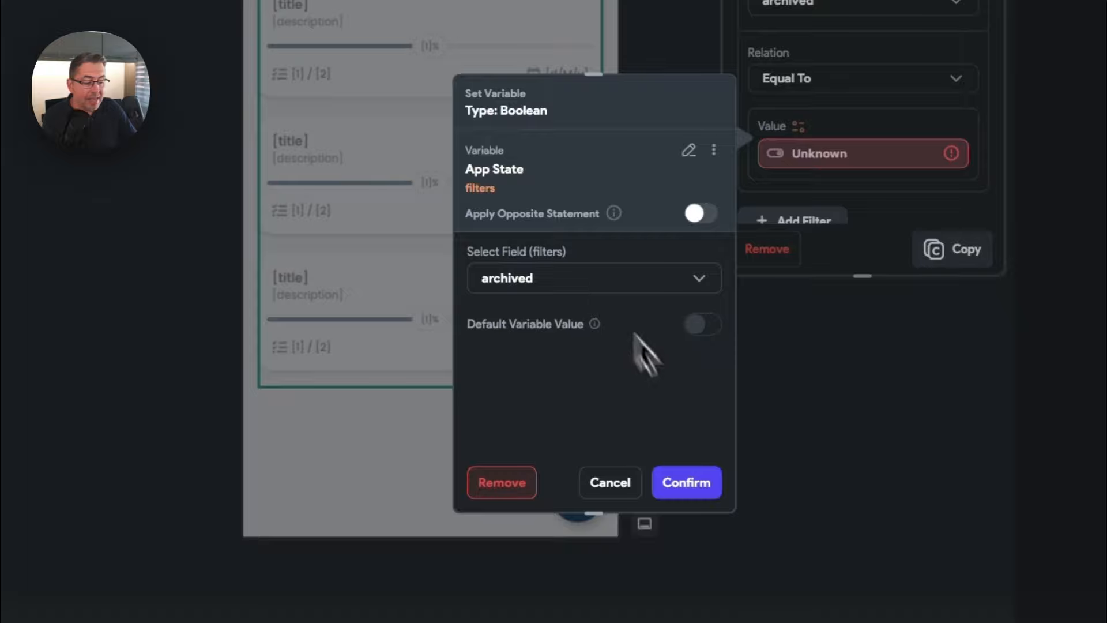
left_click(695, 484)
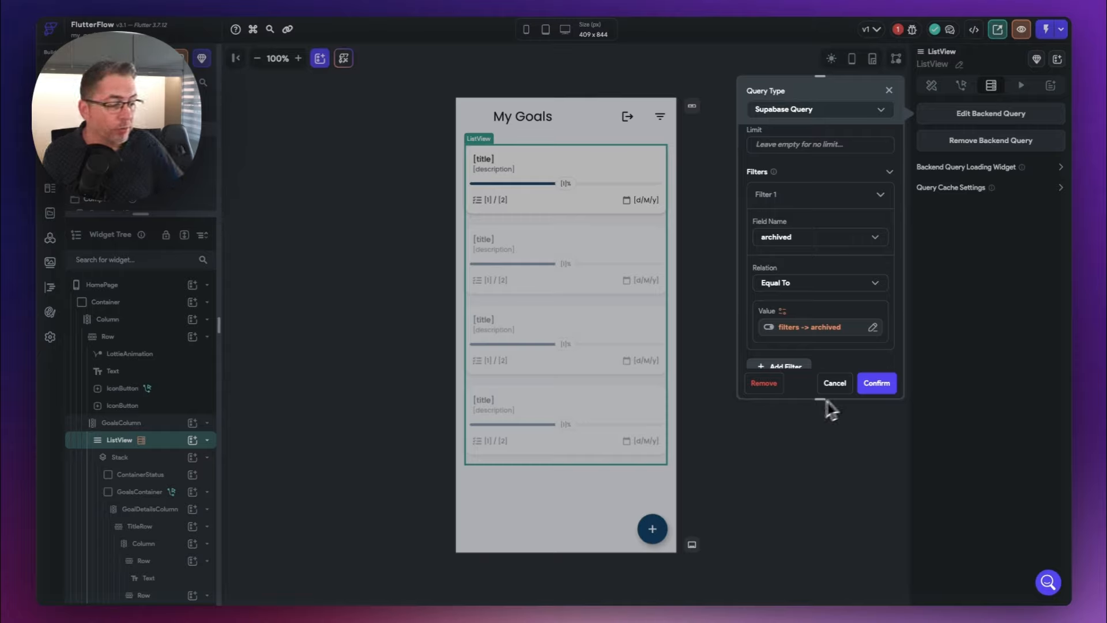
left_click(876, 384)
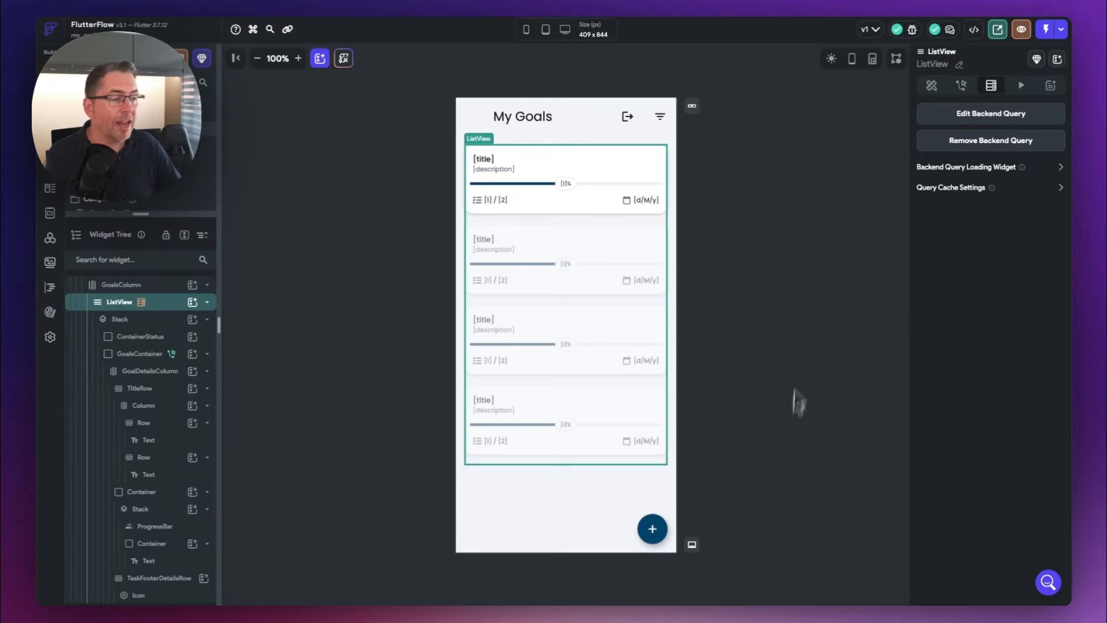
left_click(751, 329)
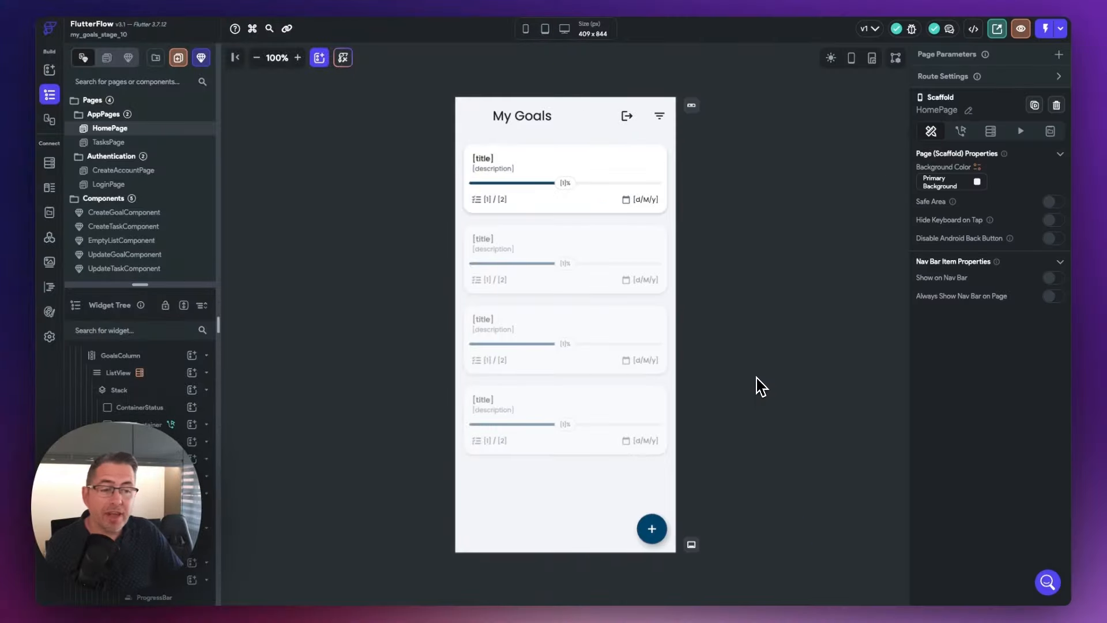
Step: Search the component templates for dropdowns, and create a blank component named FilterDropdown in the Components folder
right_click(103, 200)
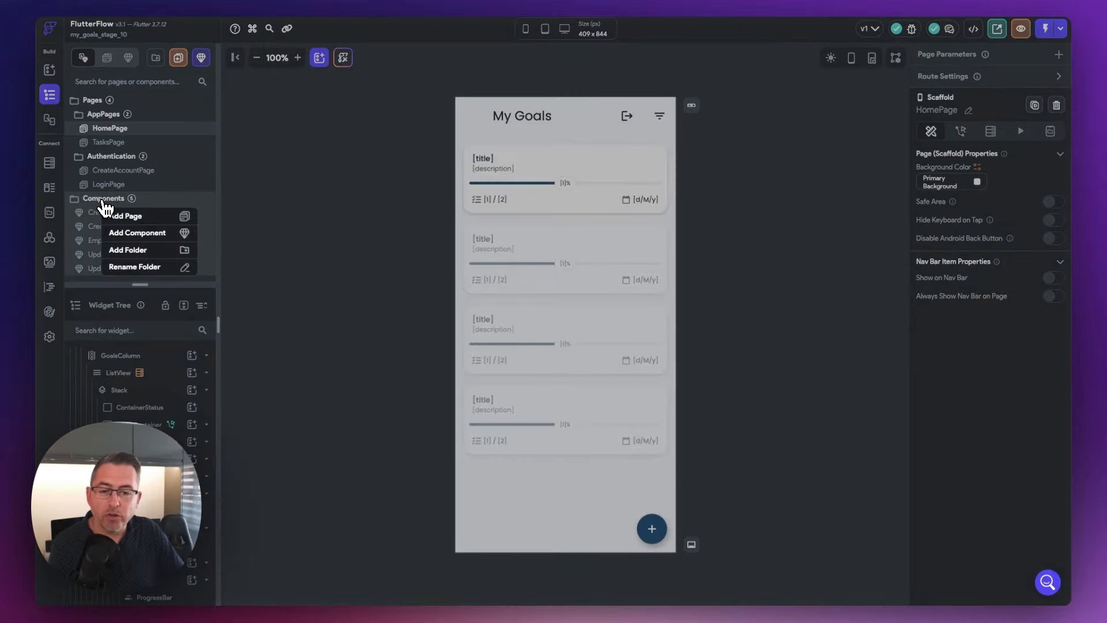
left_click(129, 234)
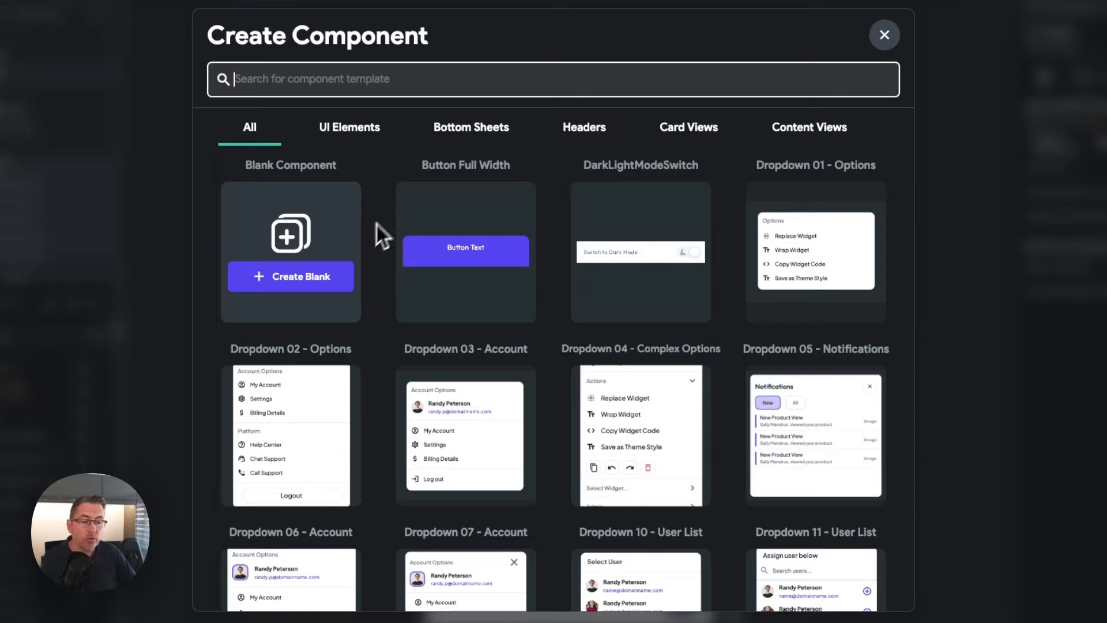
type("dropdo")
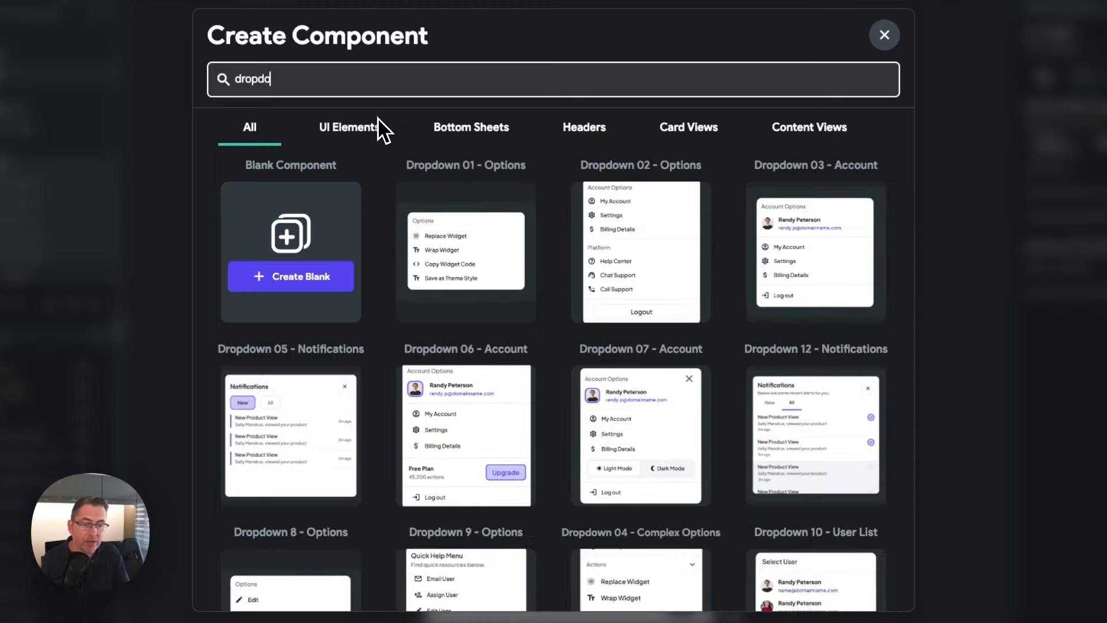
scroll(519, 306, "down", 3)
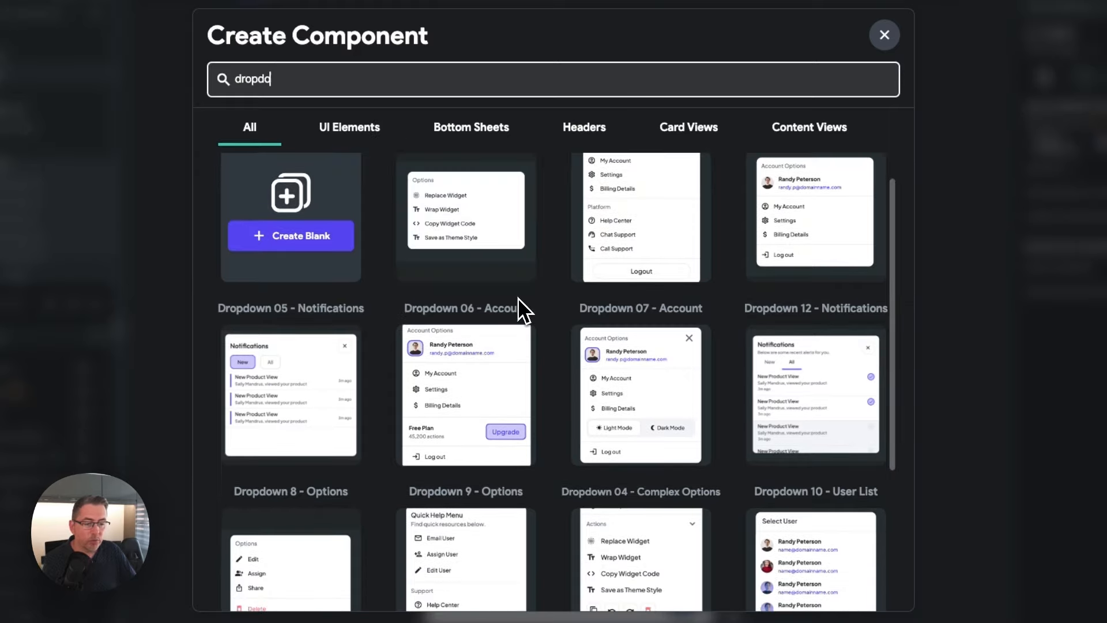
scroll(541, 335, "down", 2)
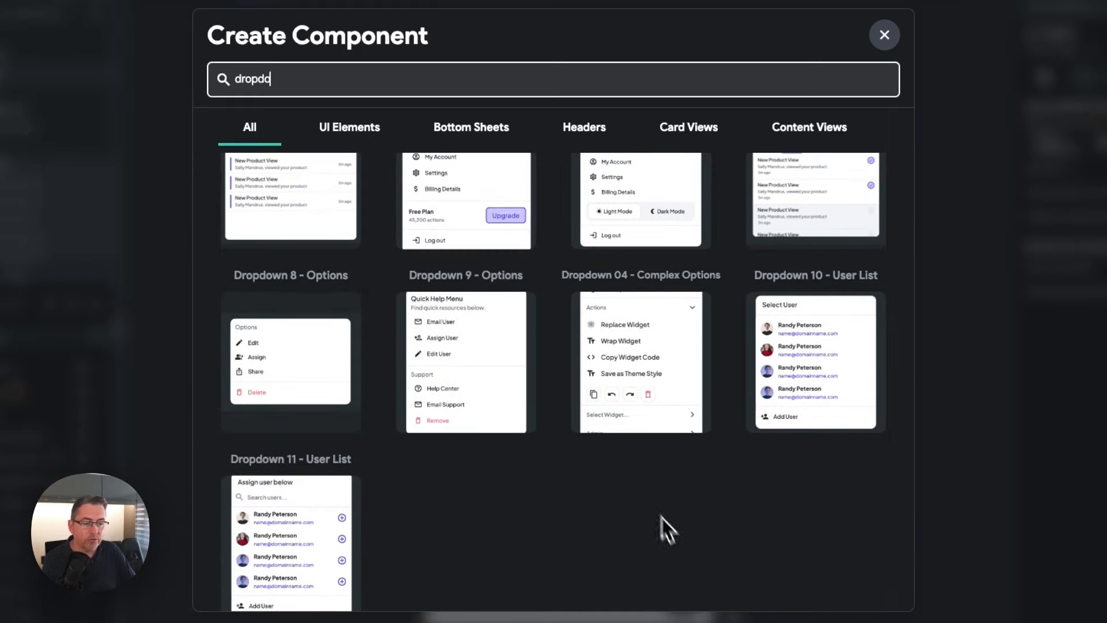
scroll(570, 507, "up", 5)
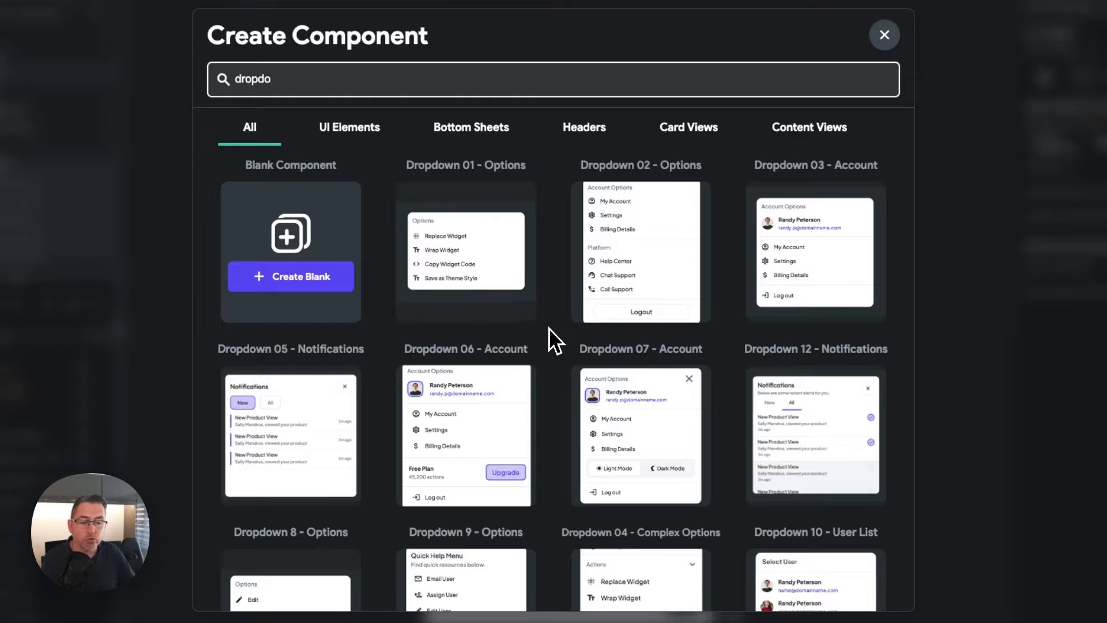
left_click(294, 282)
left_click_drag(474, 313, 359, 314)
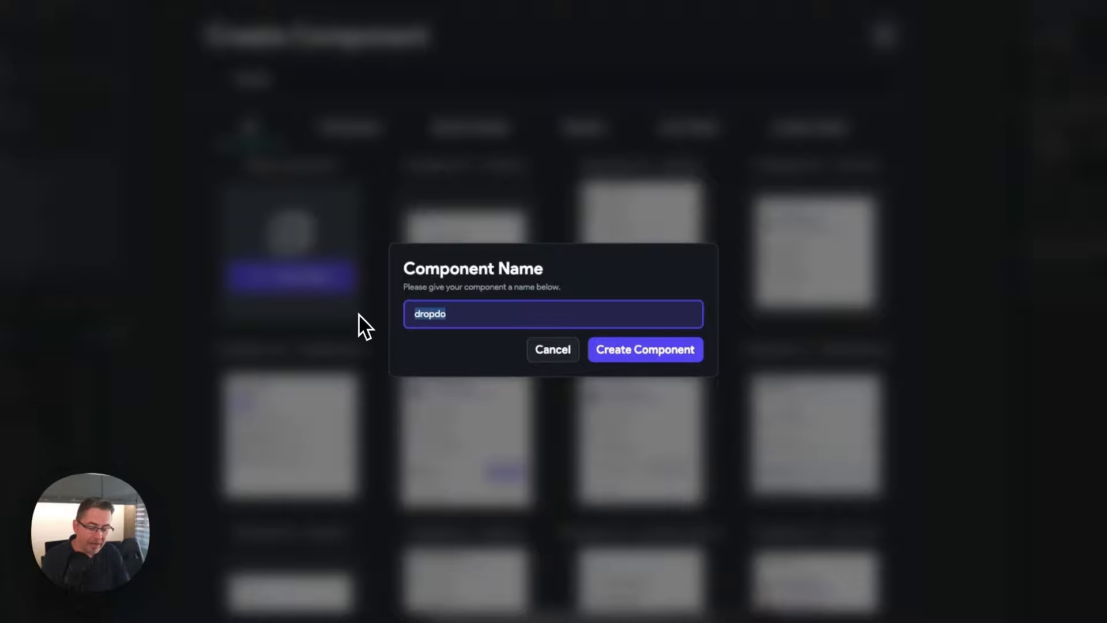
type("FilterD")
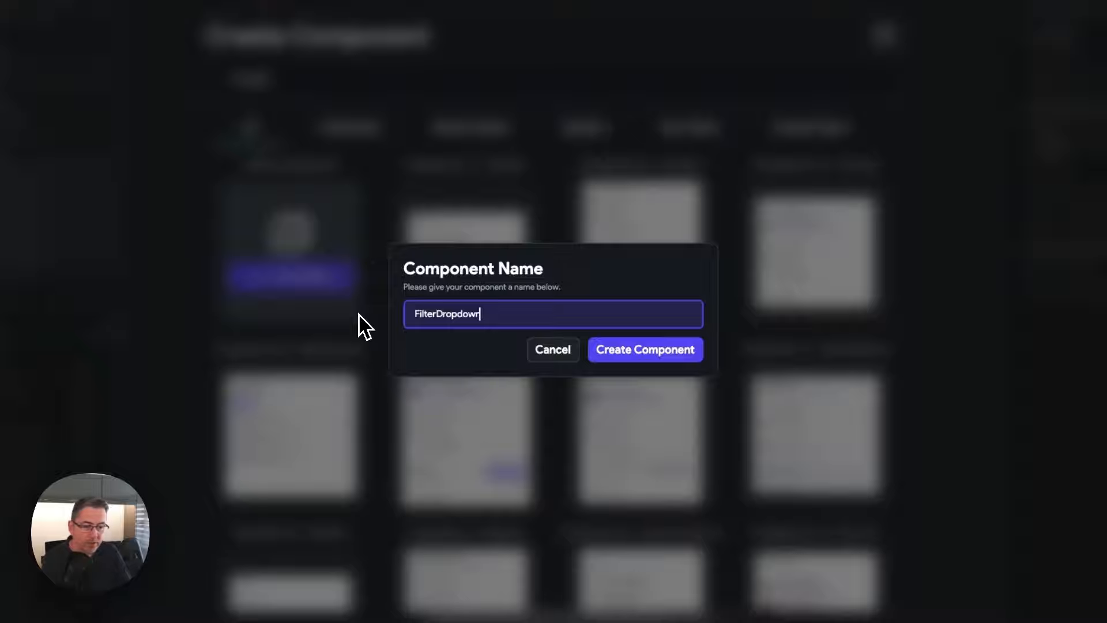
left_click(627, 356)
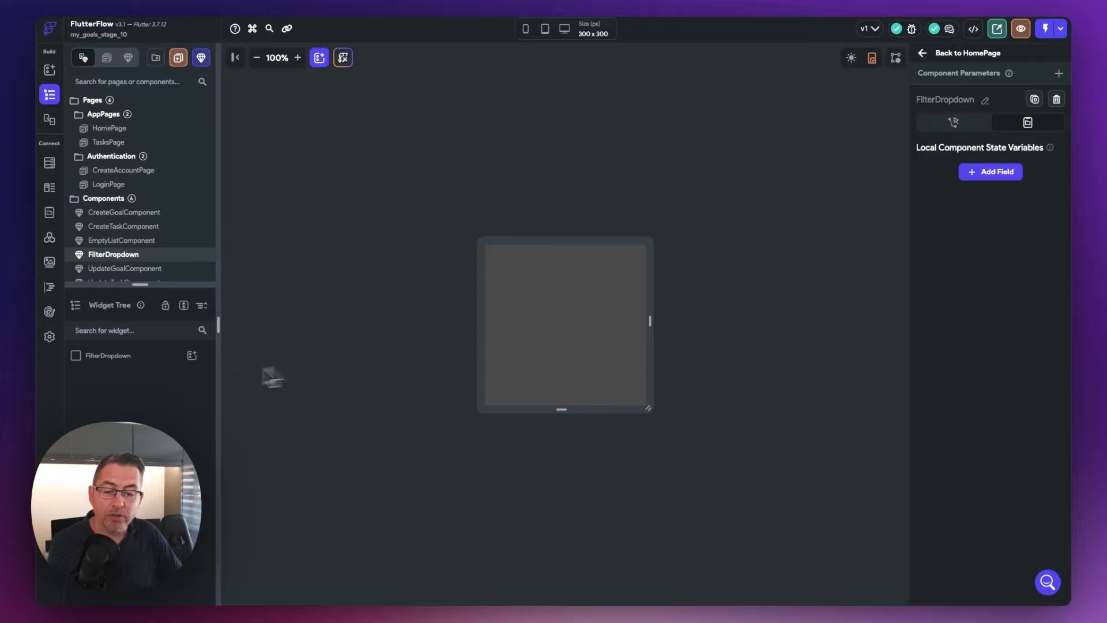
Step: Add a Container to the FilterDropdown component and apply the Container_Primary theme style to it
left_click(192, 356)
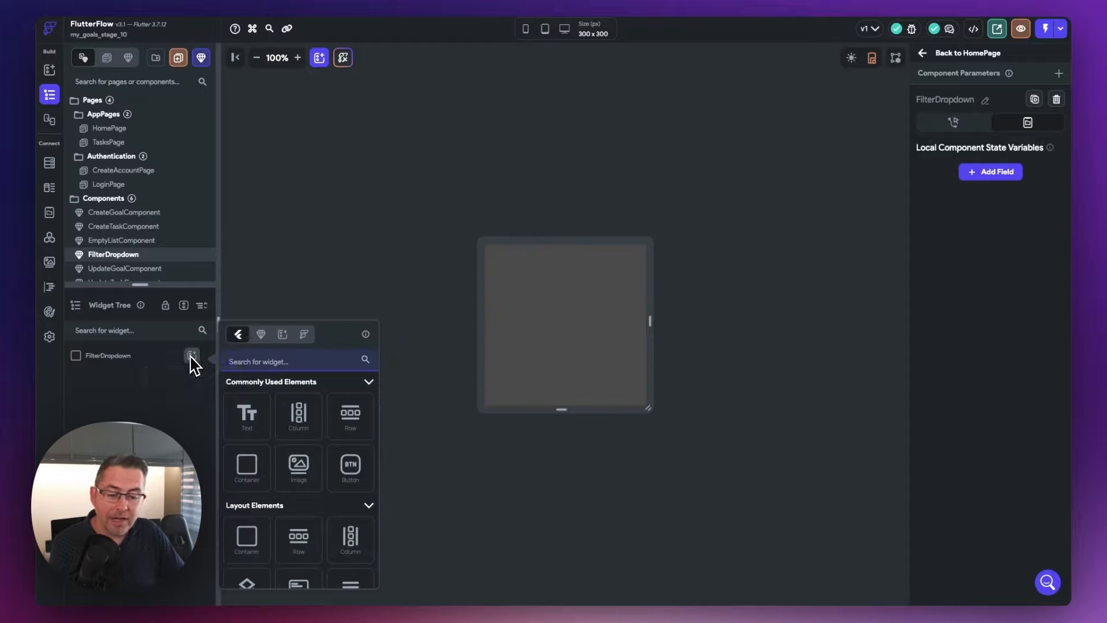
left_click(247, 467)
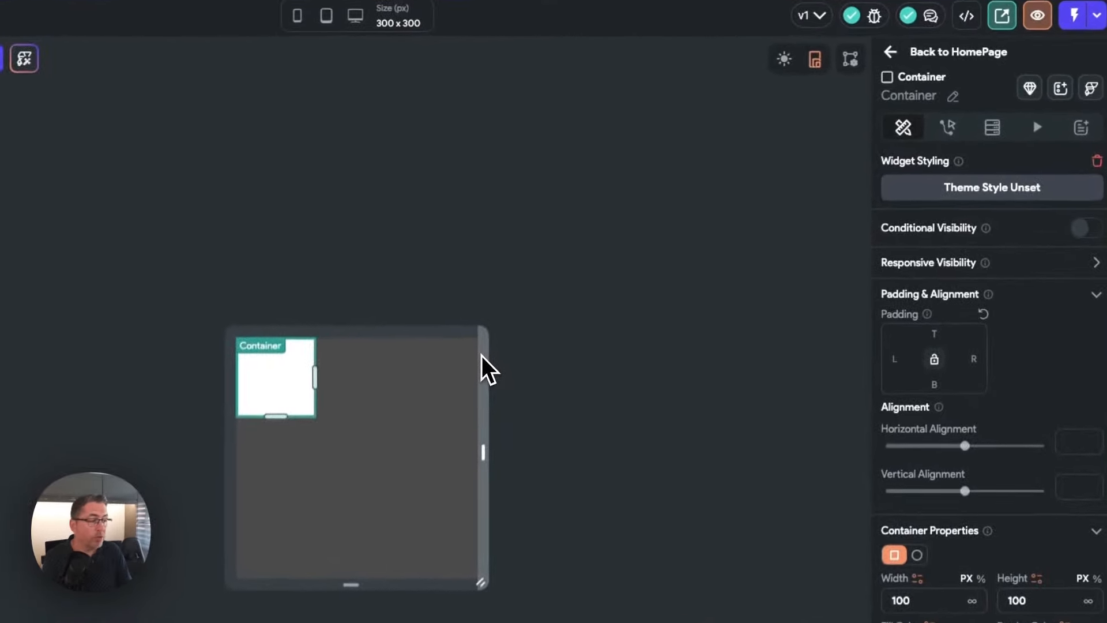
left_click(987, 194)
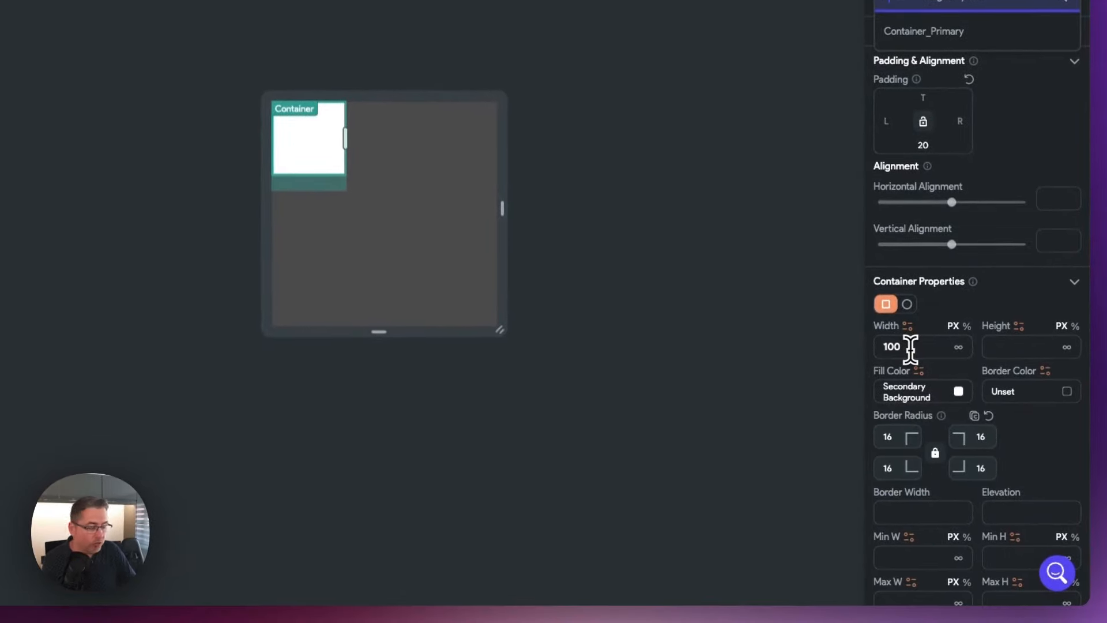
Step: Set the container's width to 300 px and its padding to 16 on all four sides
left_click(910, 348)
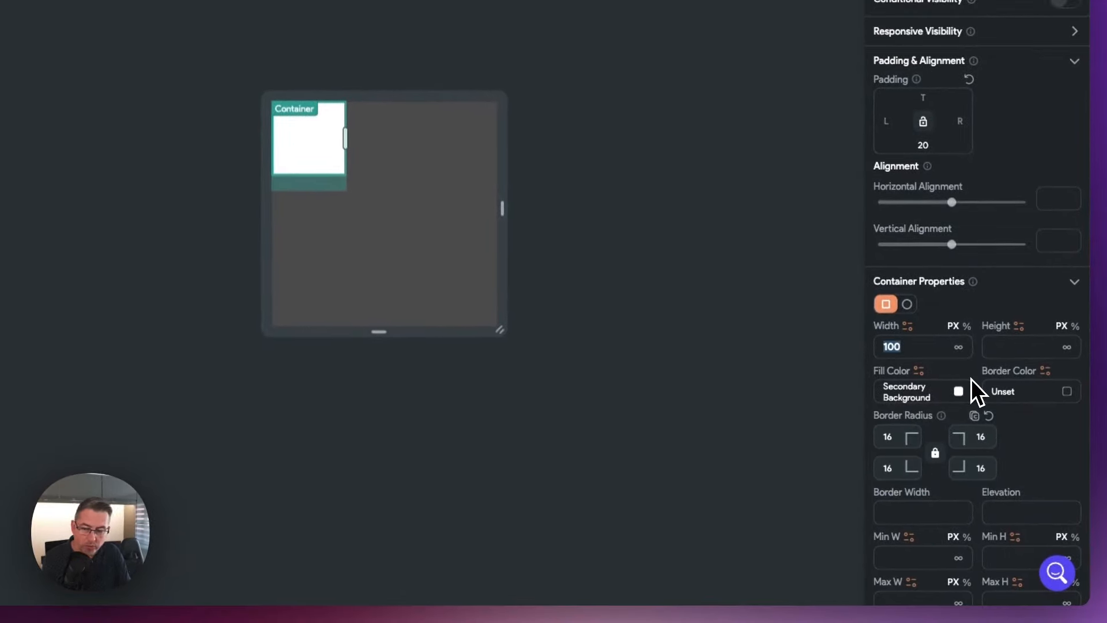
type("300")
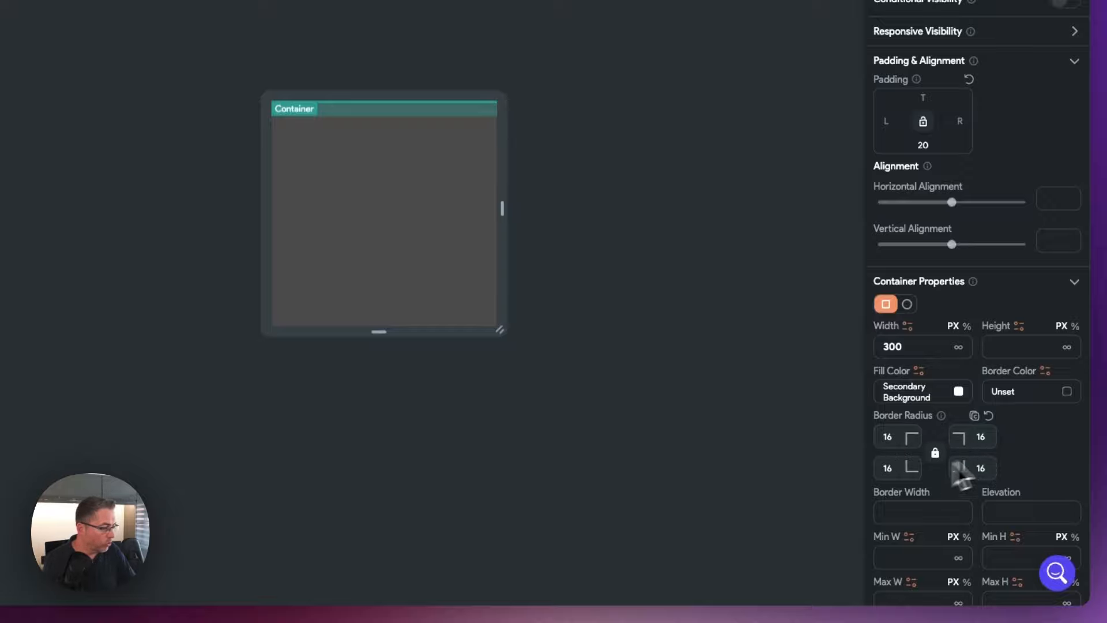
scroll(1025, 449, "down", 3)
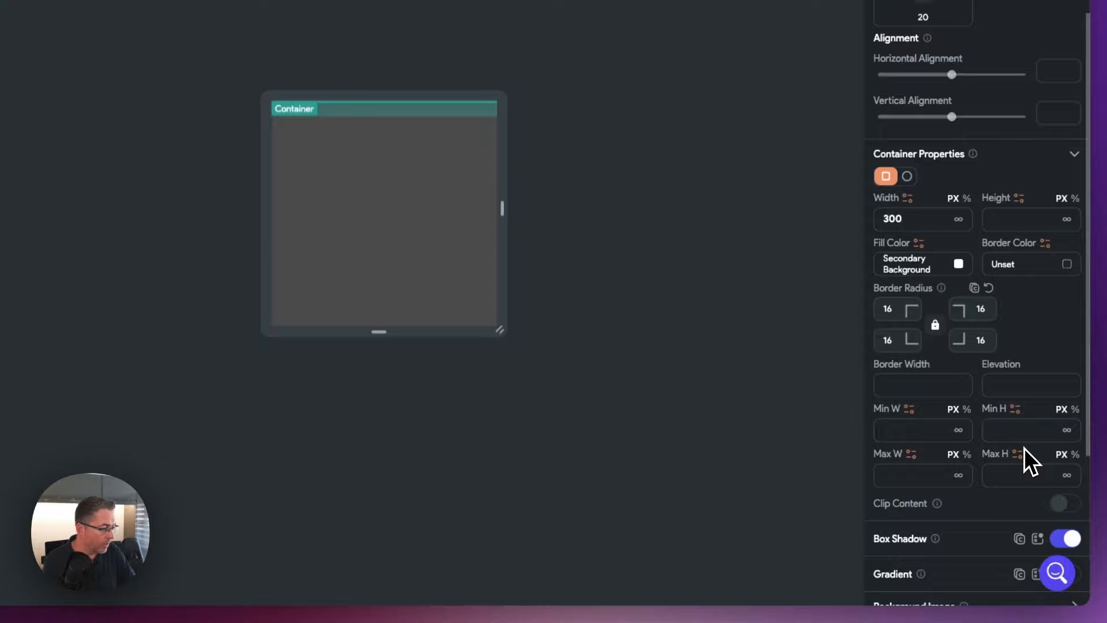
scroll(1023, 448, "down", 4)
scroll(1024, 448, "up", 6)
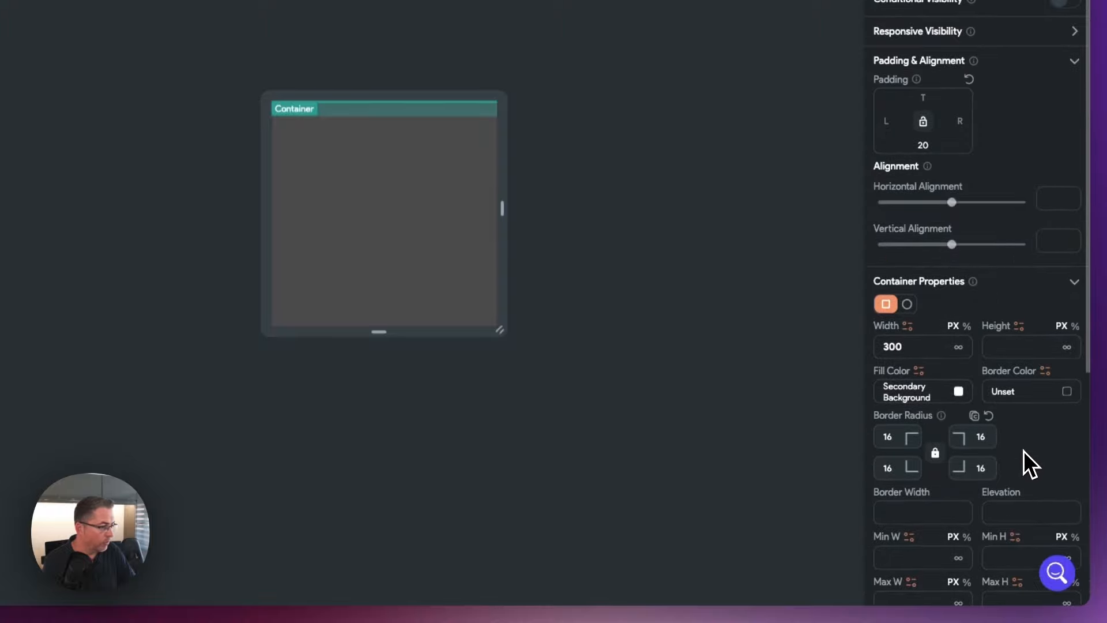
left_click(914, 147)
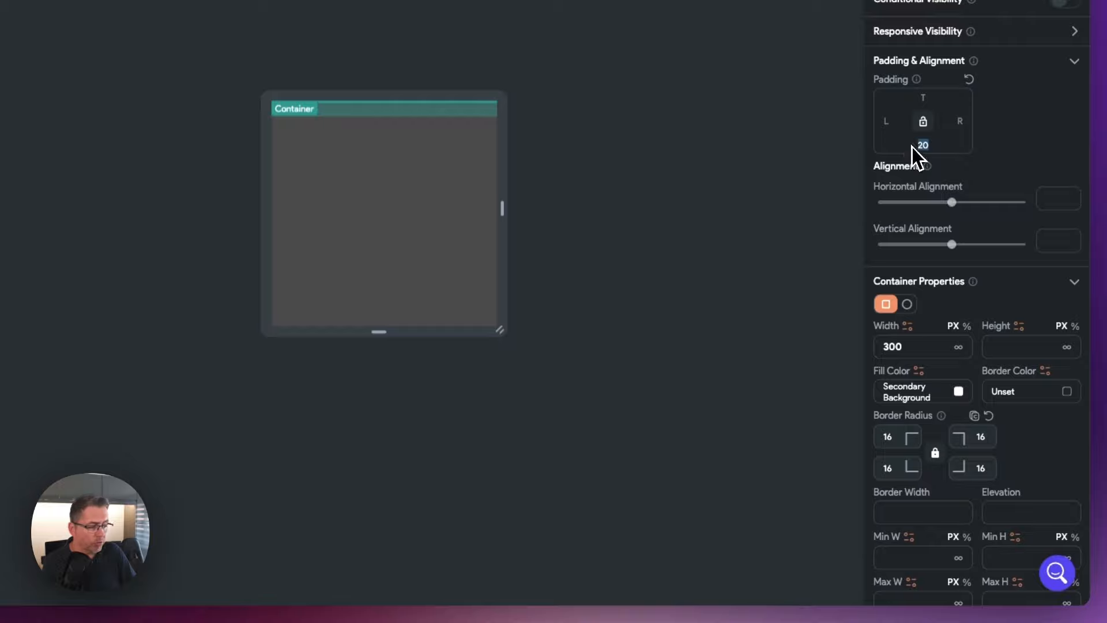
key("BackSpace")
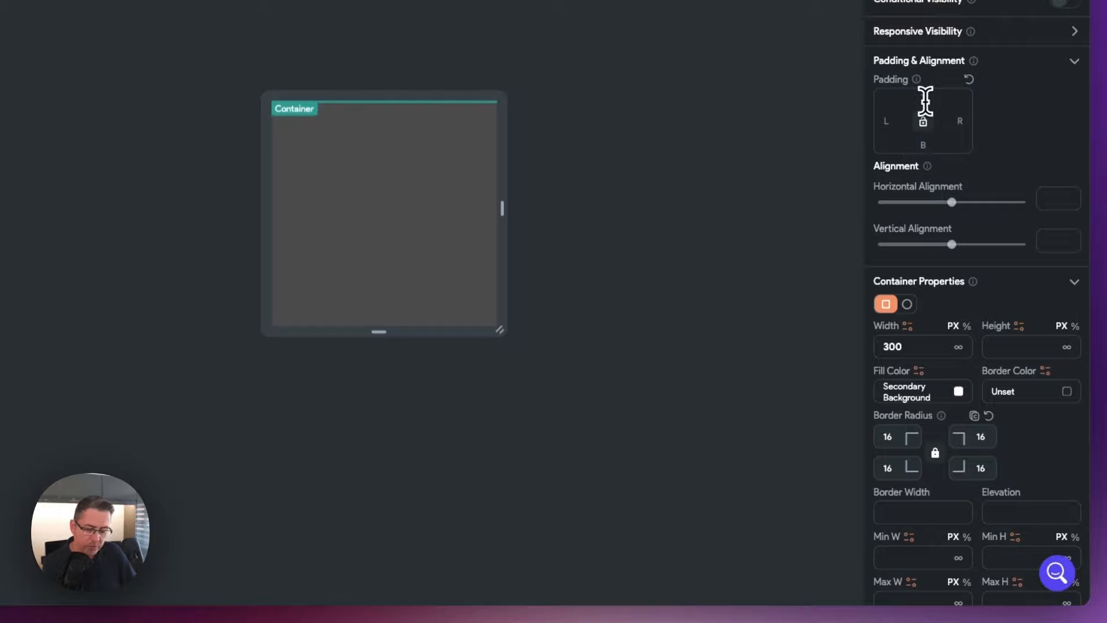
type("16")
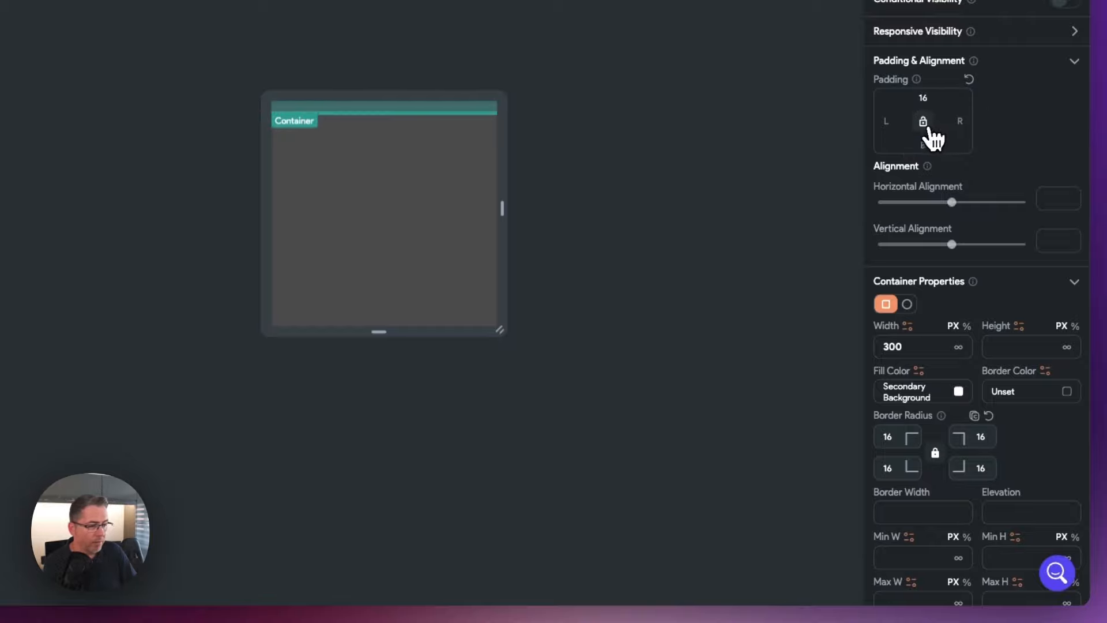
left_click(923, 121)
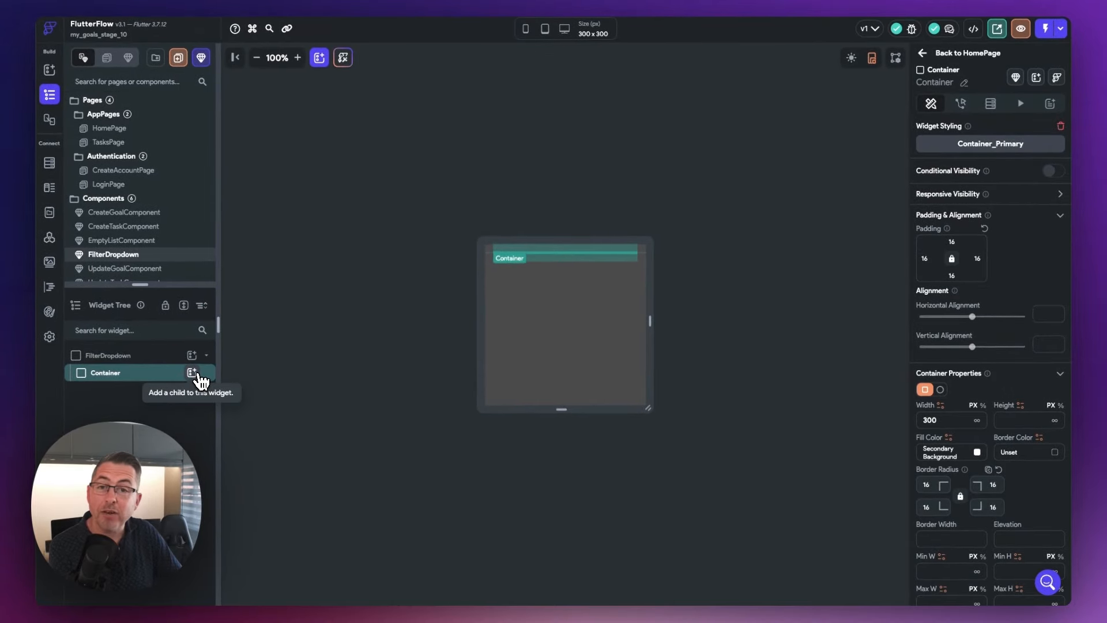
Step: Add a Column inside the FilterDropdown container, and add two Rows to that Column
left_click(193, 373)
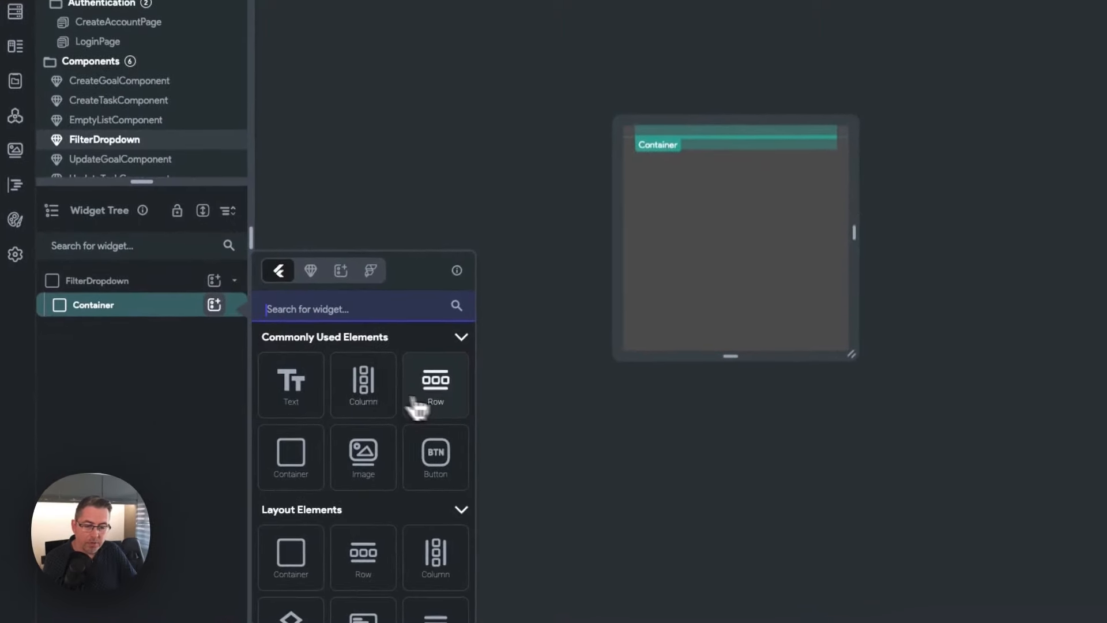
left_click(318, 414)
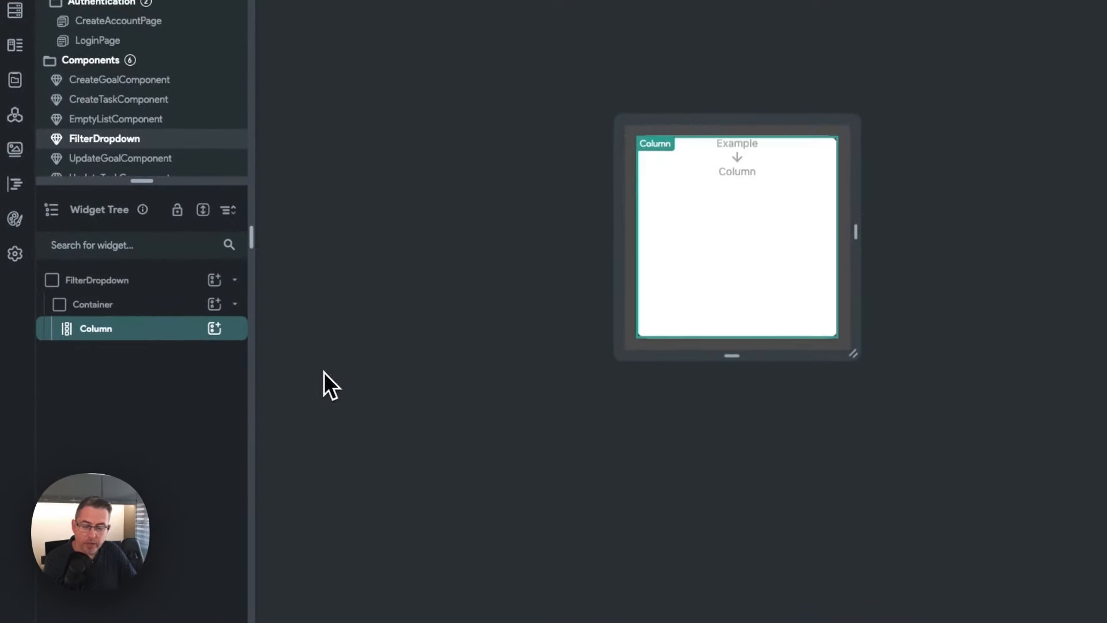
left_click(214, 329)
left_click(435, 385)
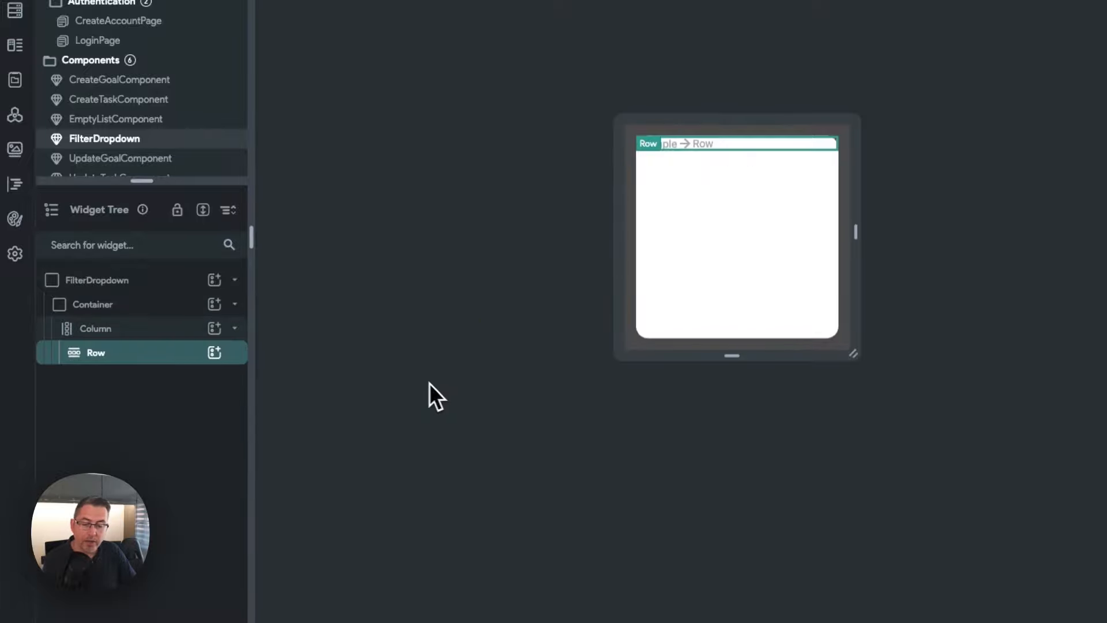
left_click(214, 329)
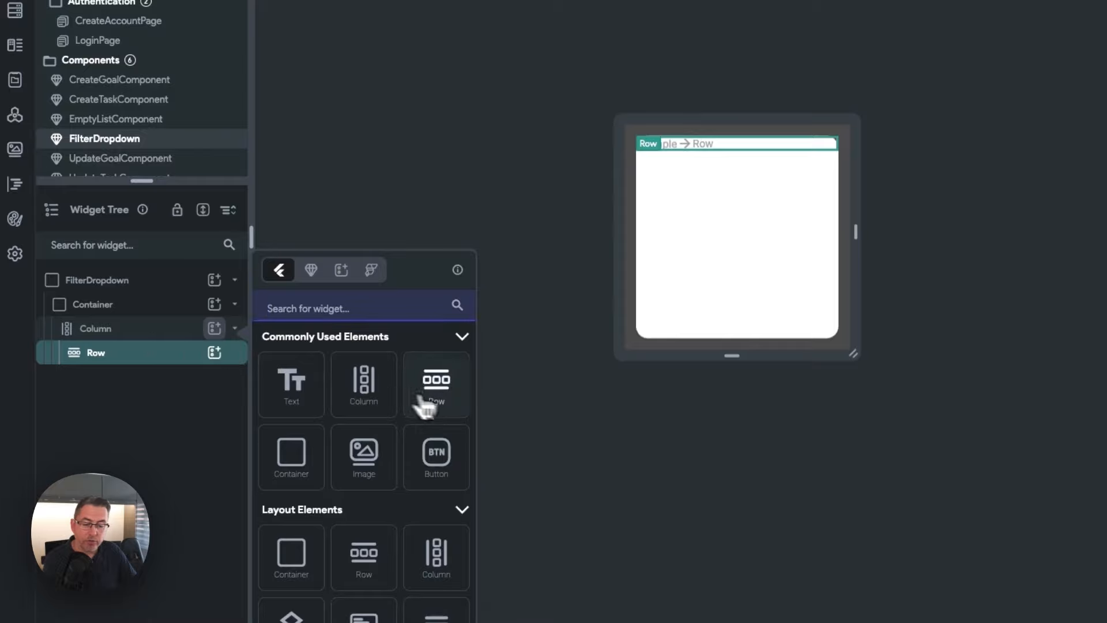
left_click(435, 387)
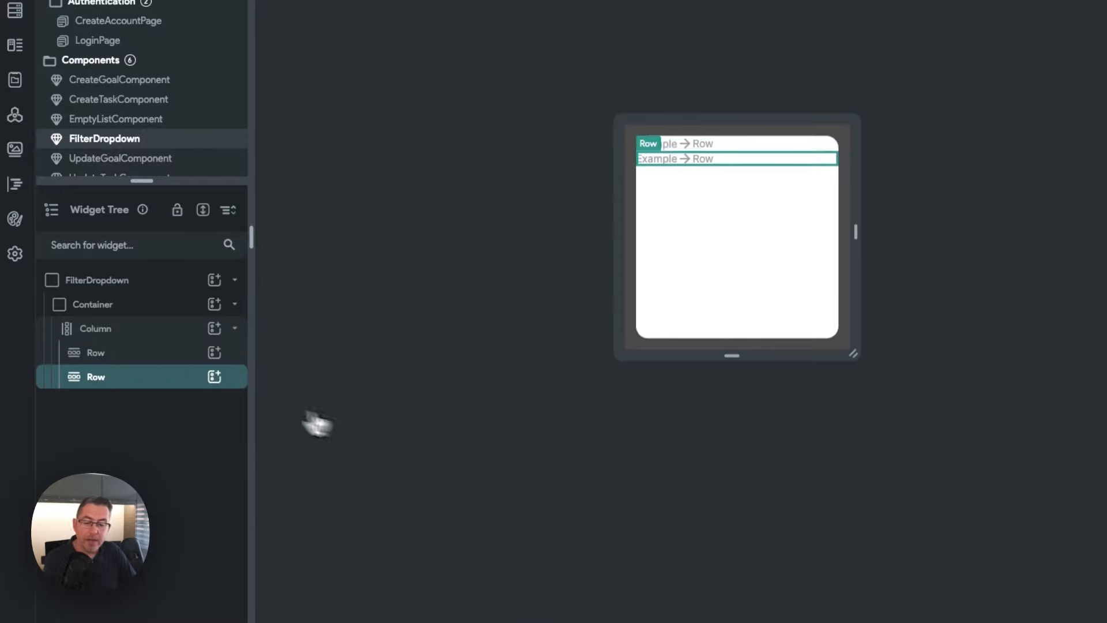
Step: Add a Text widget and an IconButton to the first Row
left_click(149, 354)
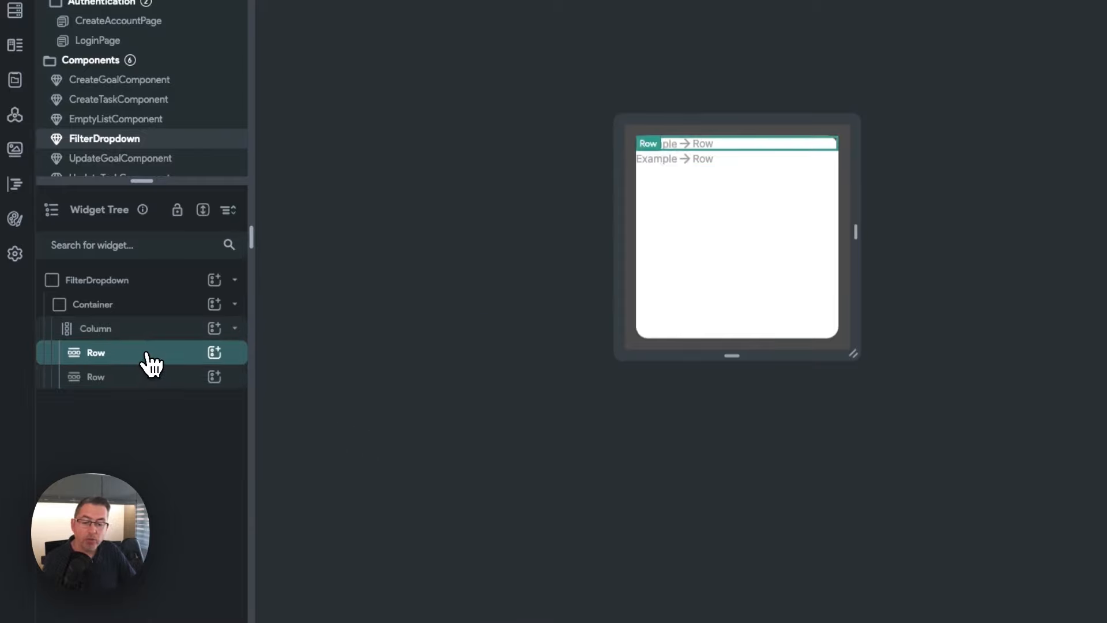
left_click(214, 352)
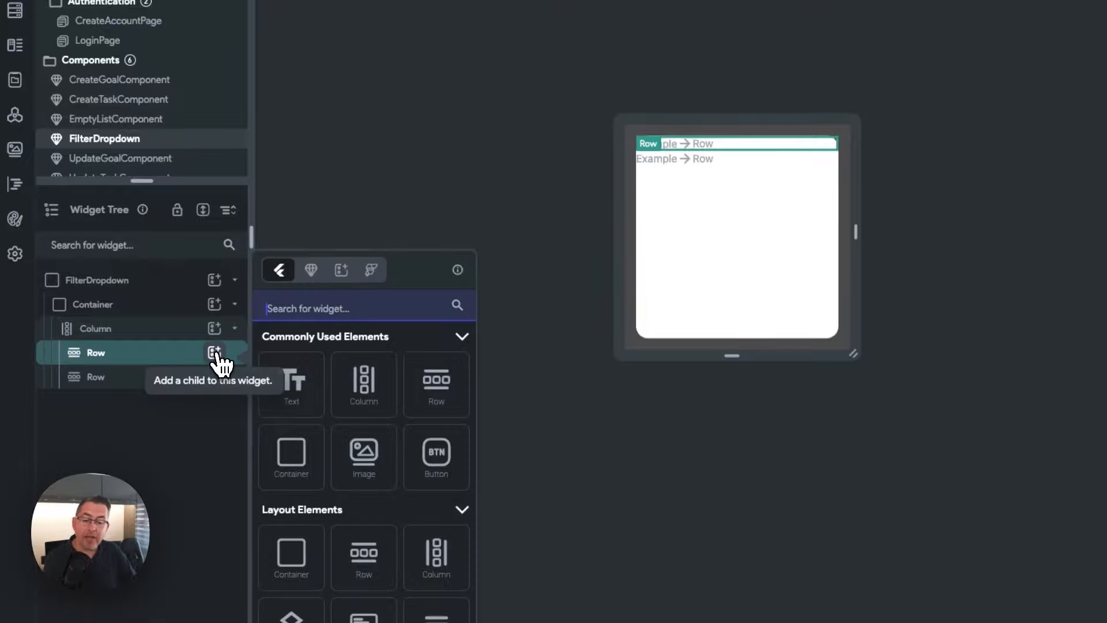
left_click(291, 382)
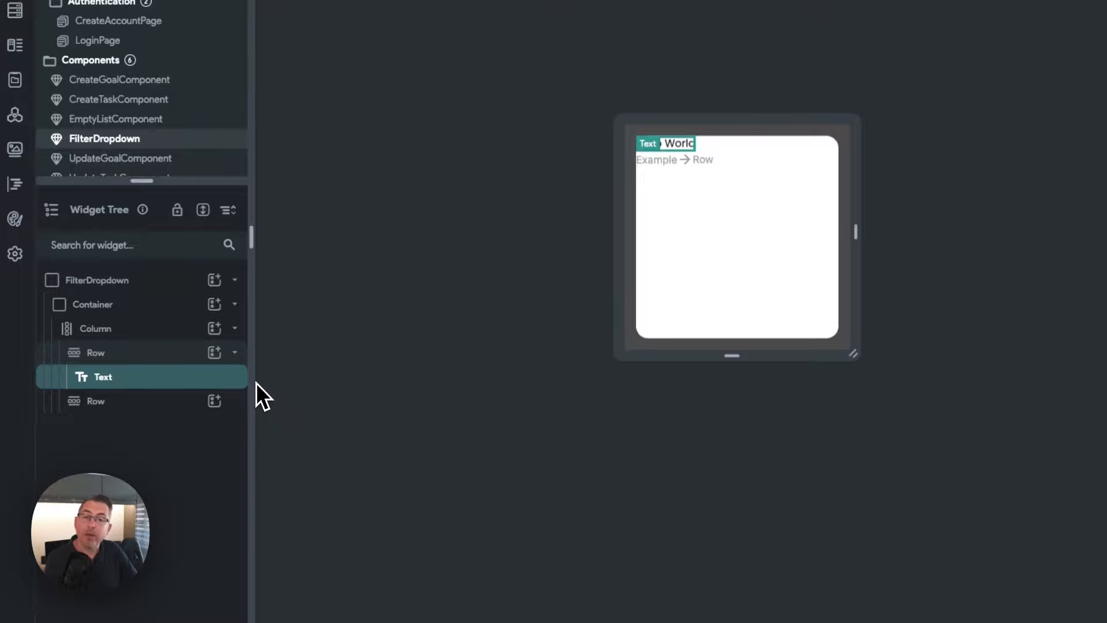
left_click(214, 352)
type("icon")
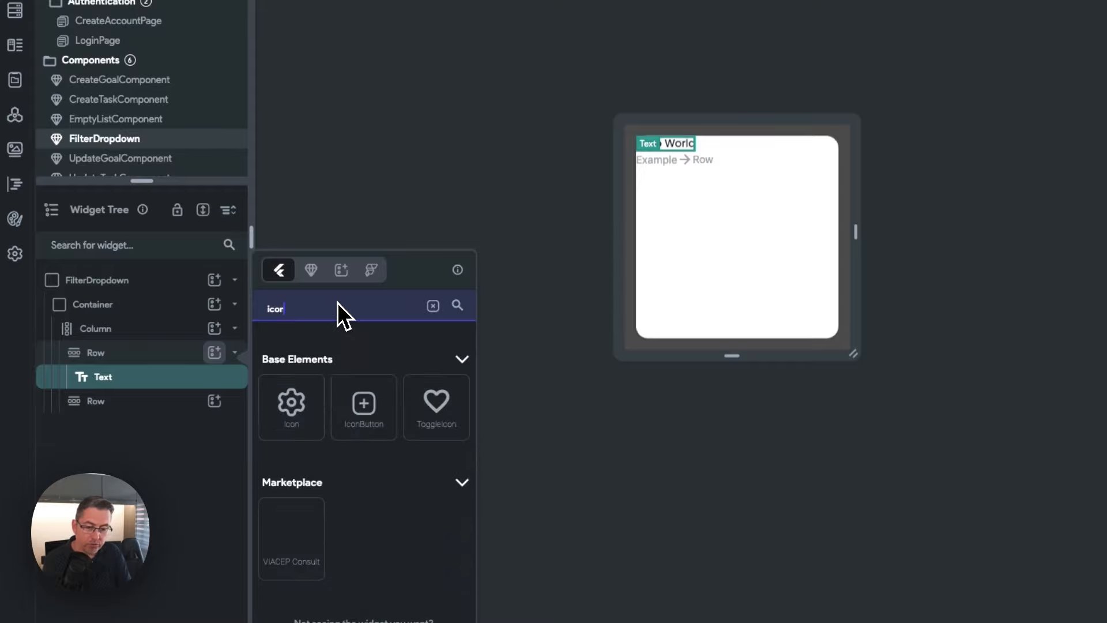
left_click(365, 430)
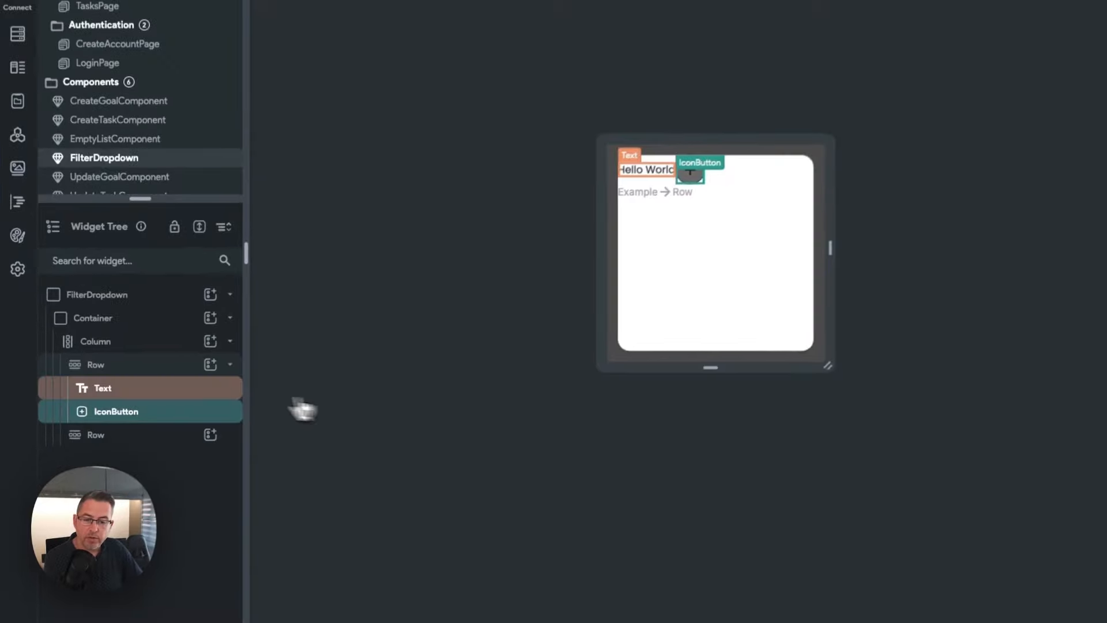
Step: Apply the Text_Style_Body theme style to the Text widget in the first Row
left_click(114, 394)
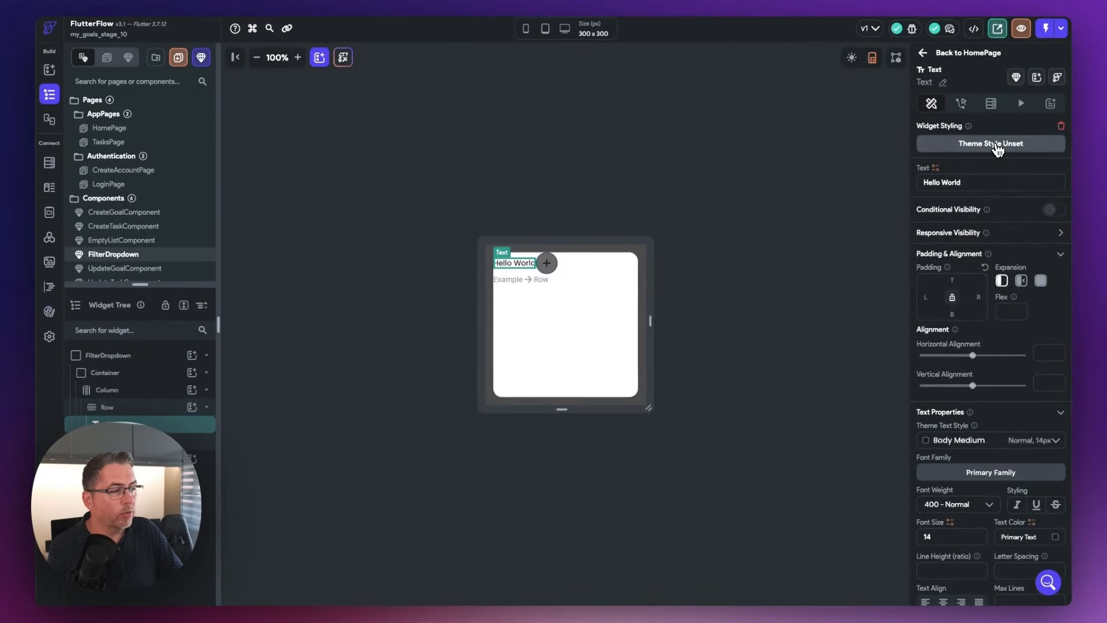
left_click(997, 149)
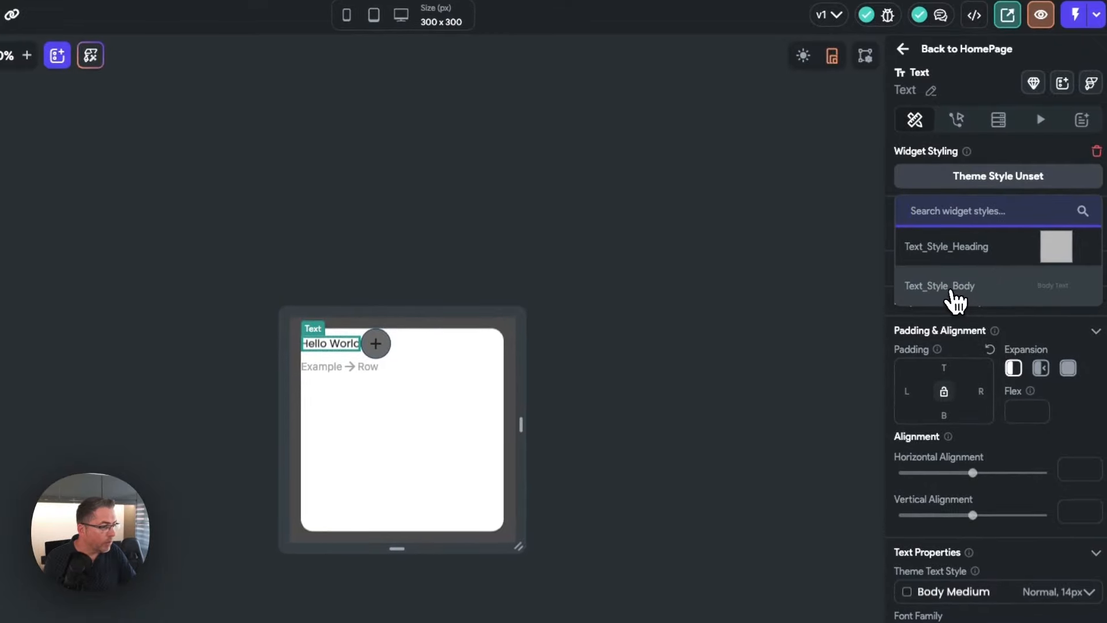
left_click(957, 285)
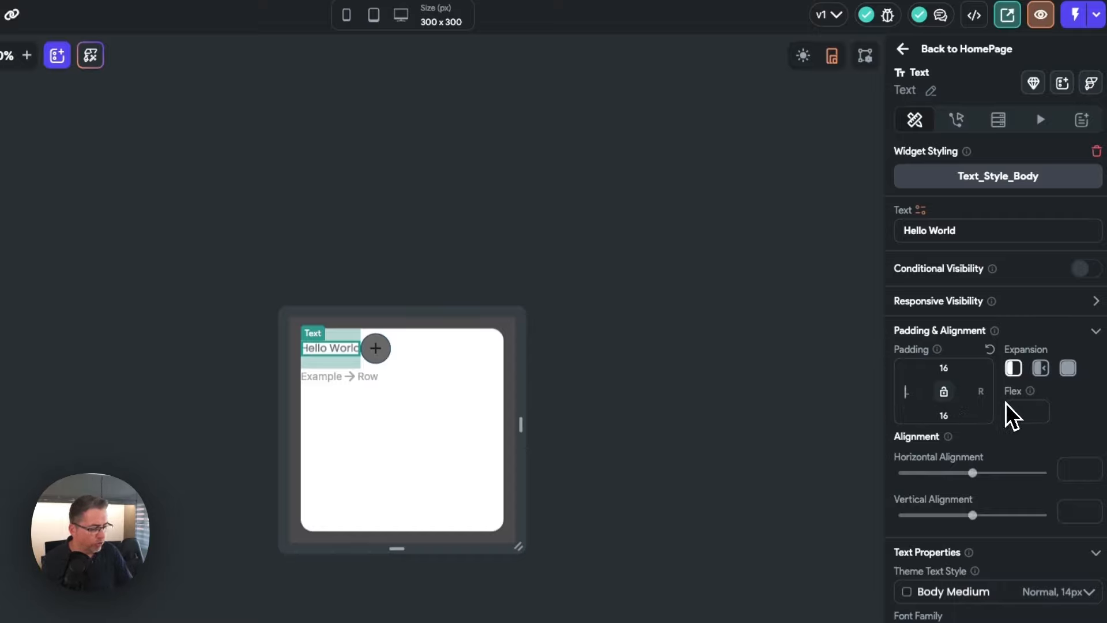
Step: Set the text's top, bottom and left padding to 16, and make it expanded and left-aligned in its Row
type("16")
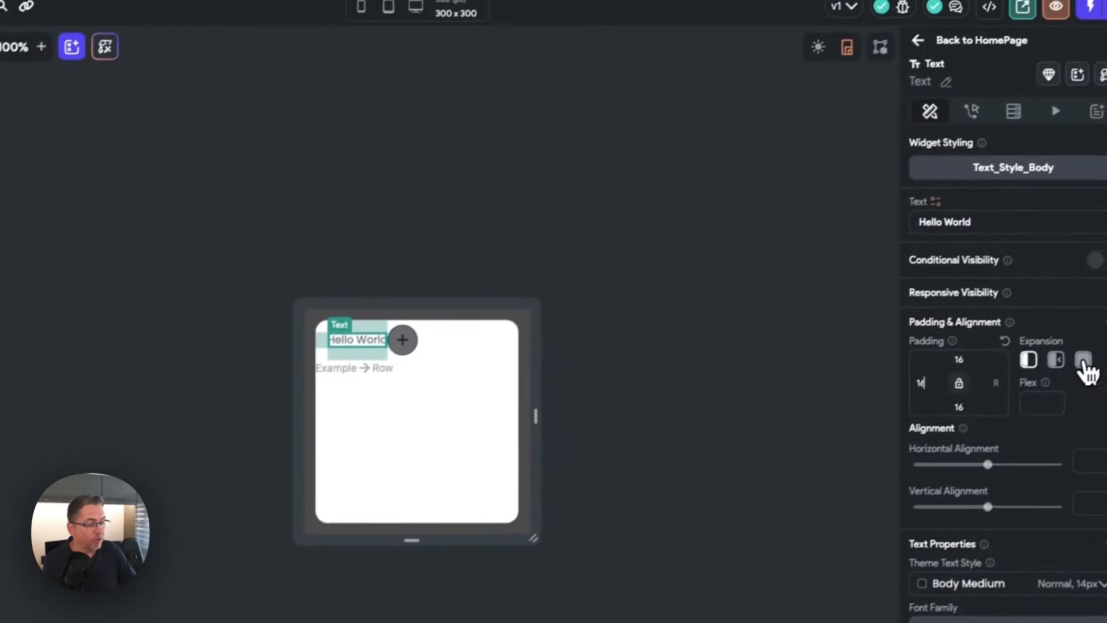
left_click(1069, 369)
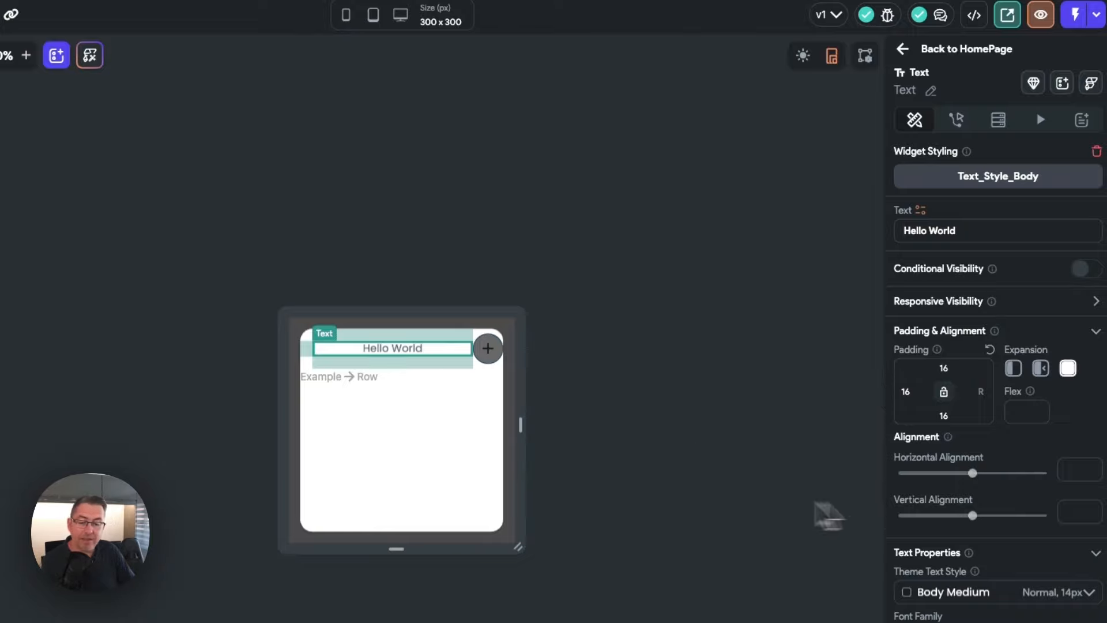
scroll(996, 612, "down", 3)
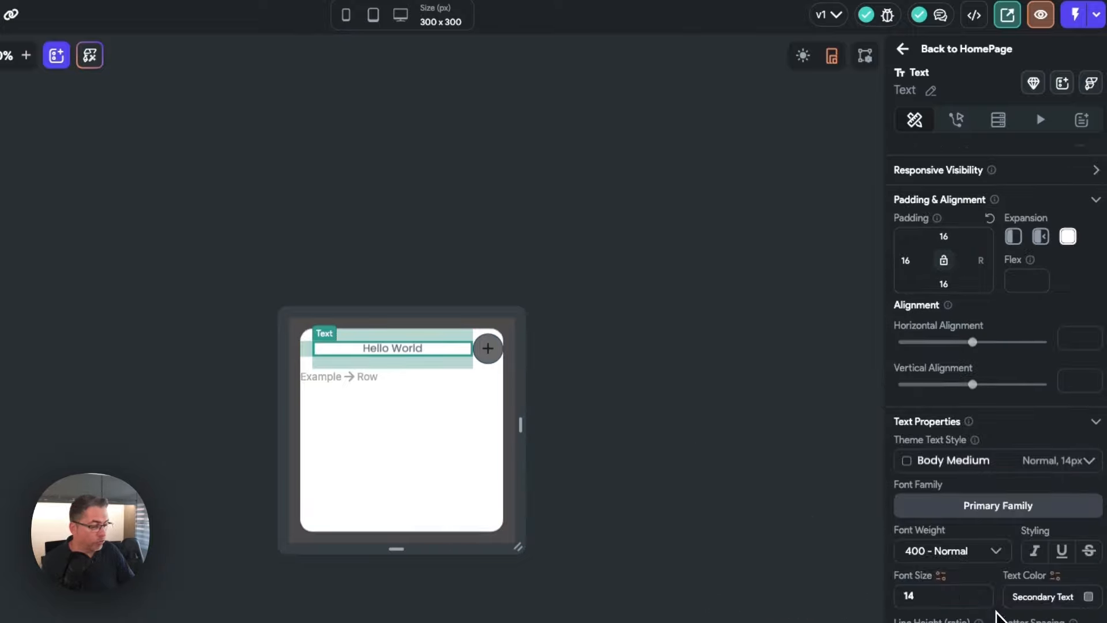
left_click(879, 451)
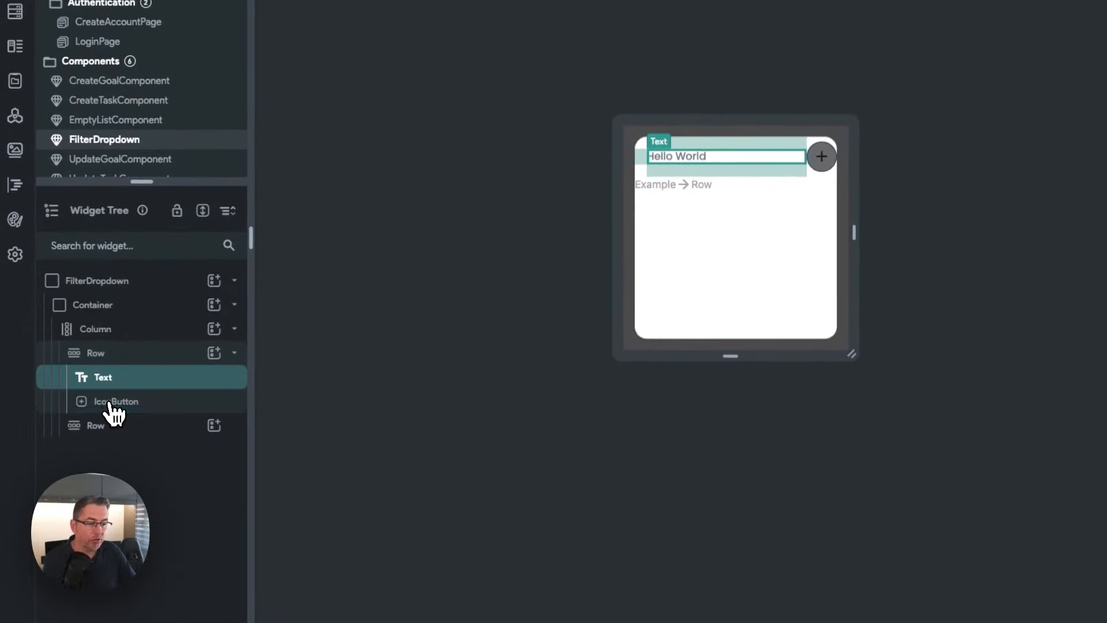
Step: Set the IconButton's right padding to 12 and change its icon to the Material Close icon
left_click(114, 403)
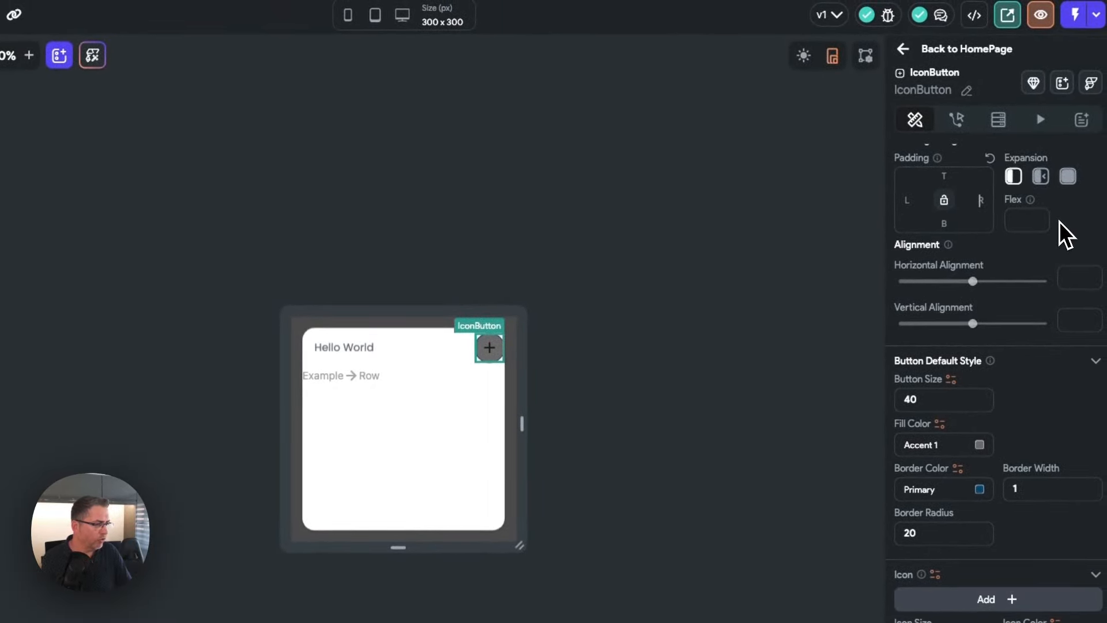
type("12")
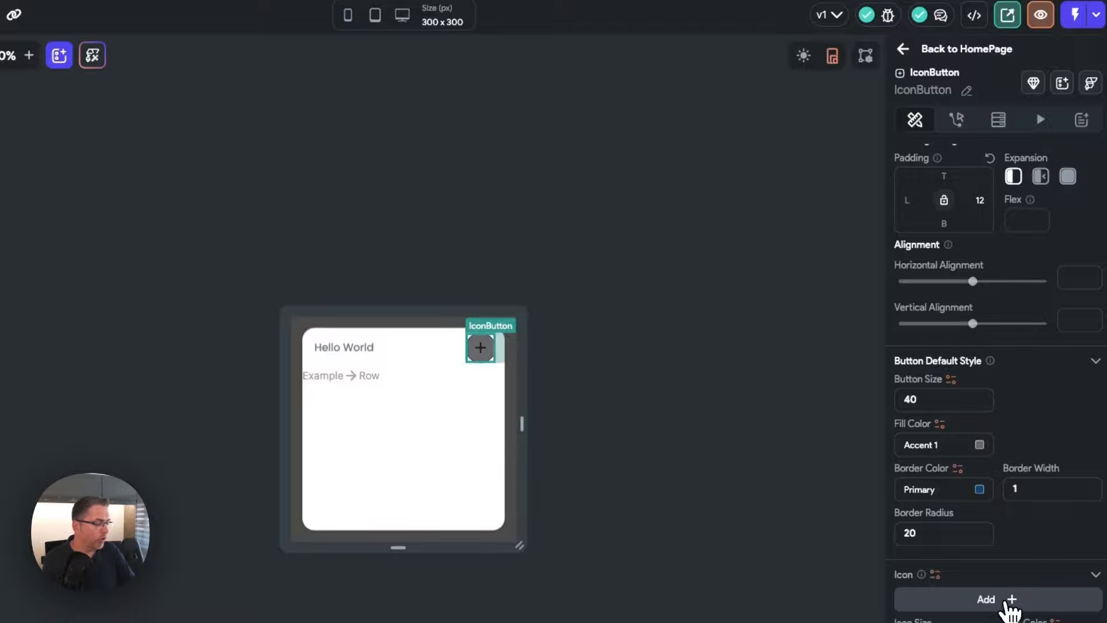
left_click(1009, 602)
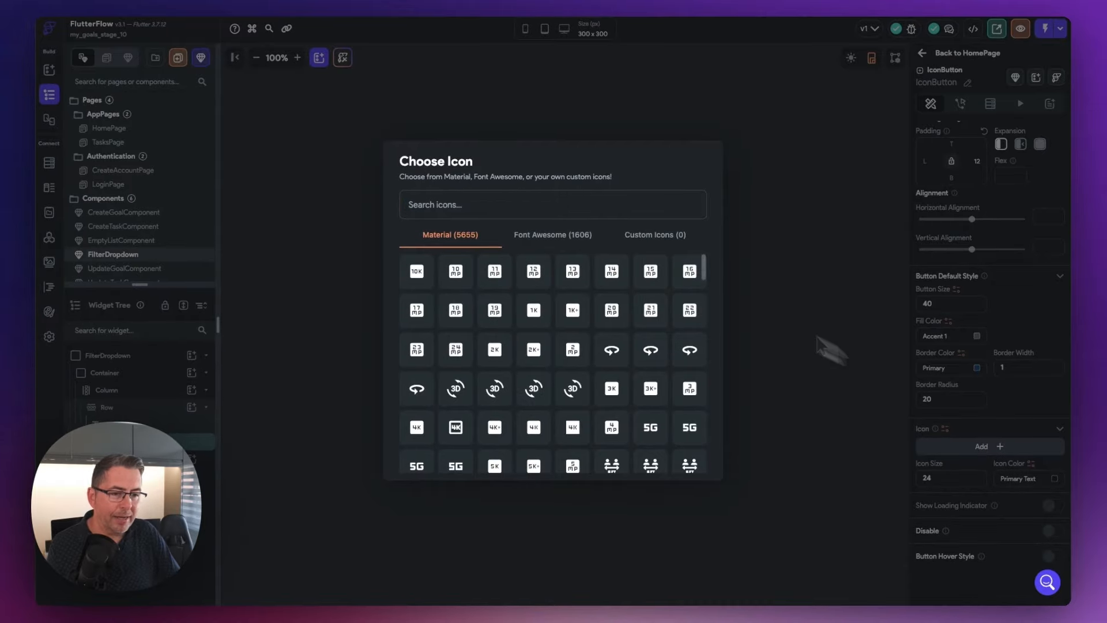
type("close")
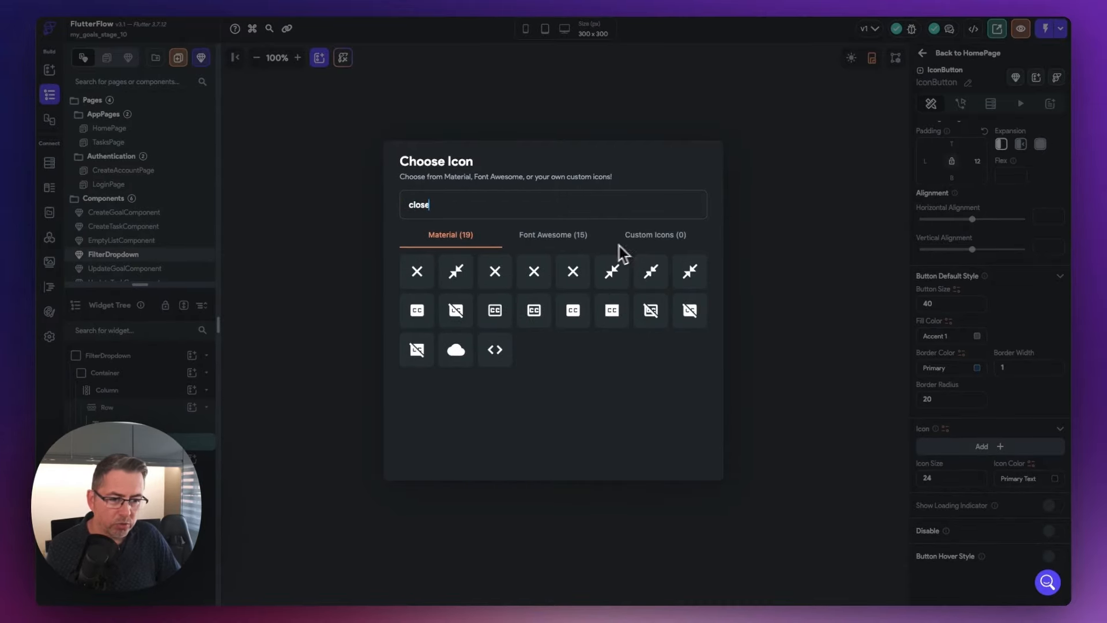
left_click(416, 271)
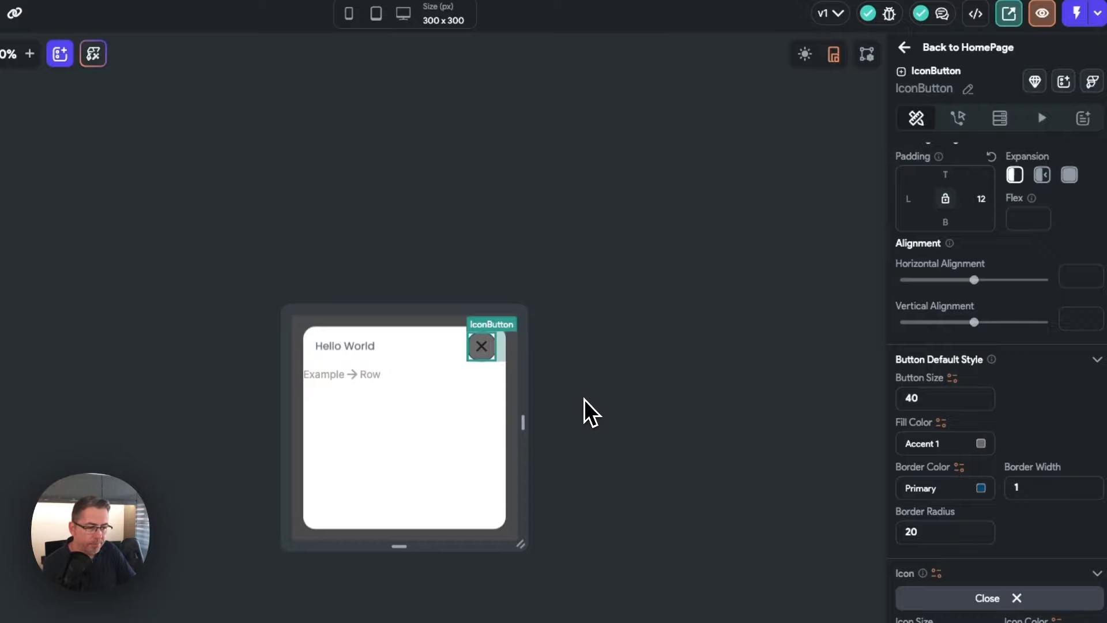
Step: Set the IconButton's button size to 36 and clear its fill and border colors
left_click_drag(923, 401, 860, 393)
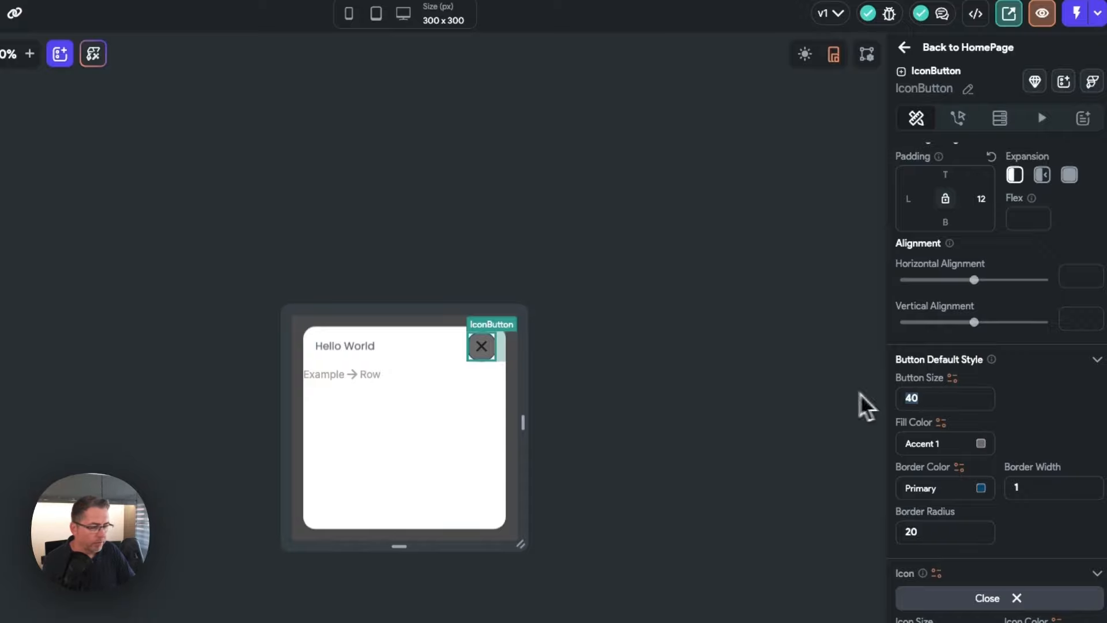
type("36")
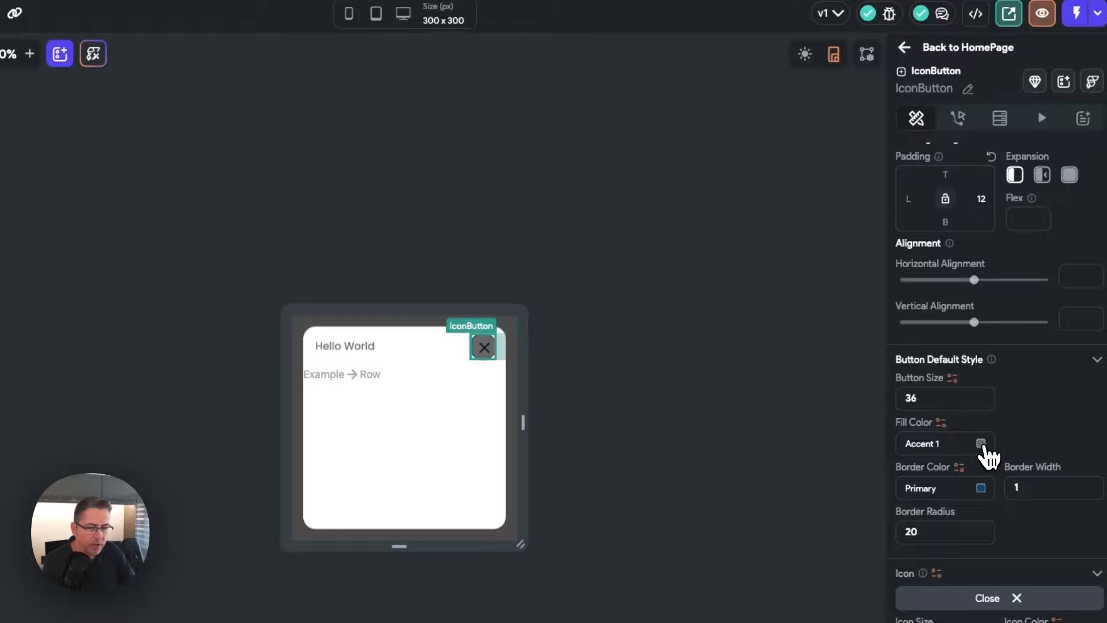
left_click(982, 445)
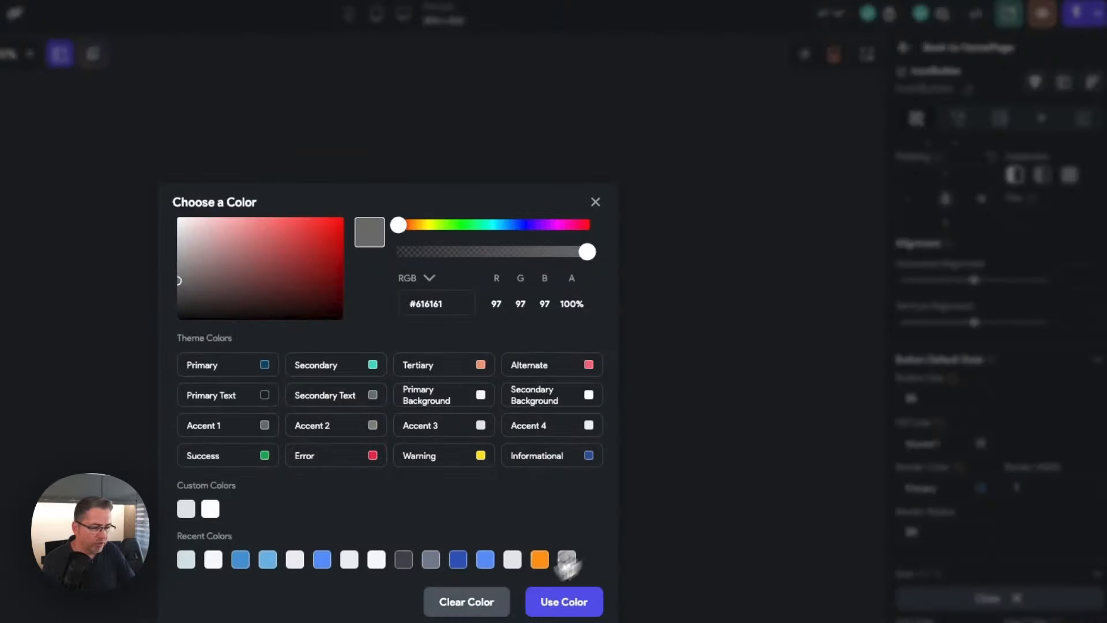
left_click(474, 602)
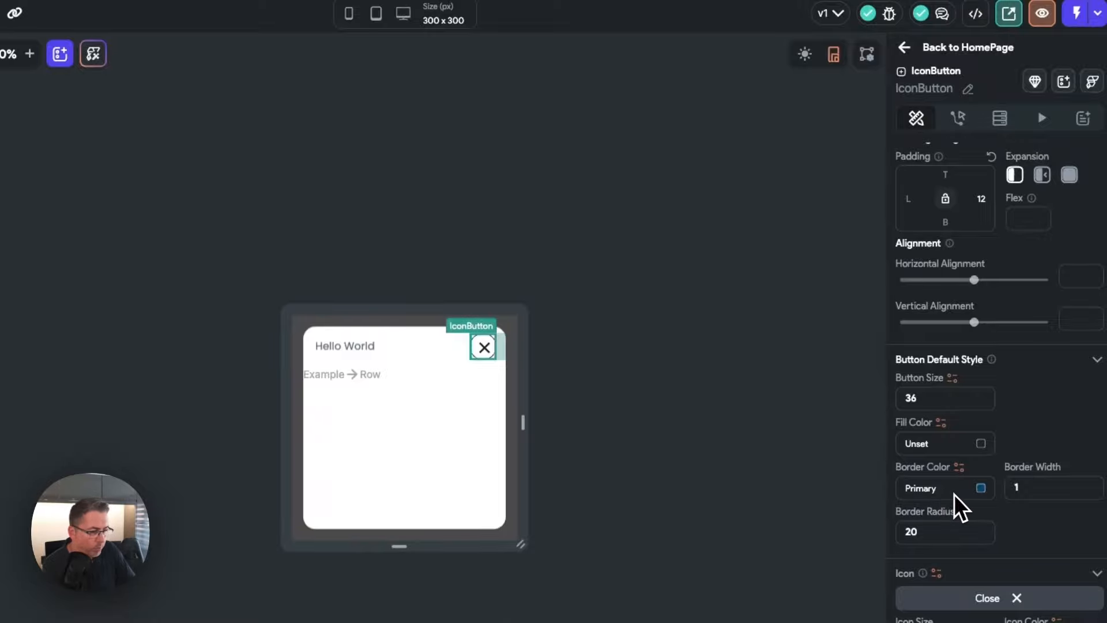
left_click(981, 489)
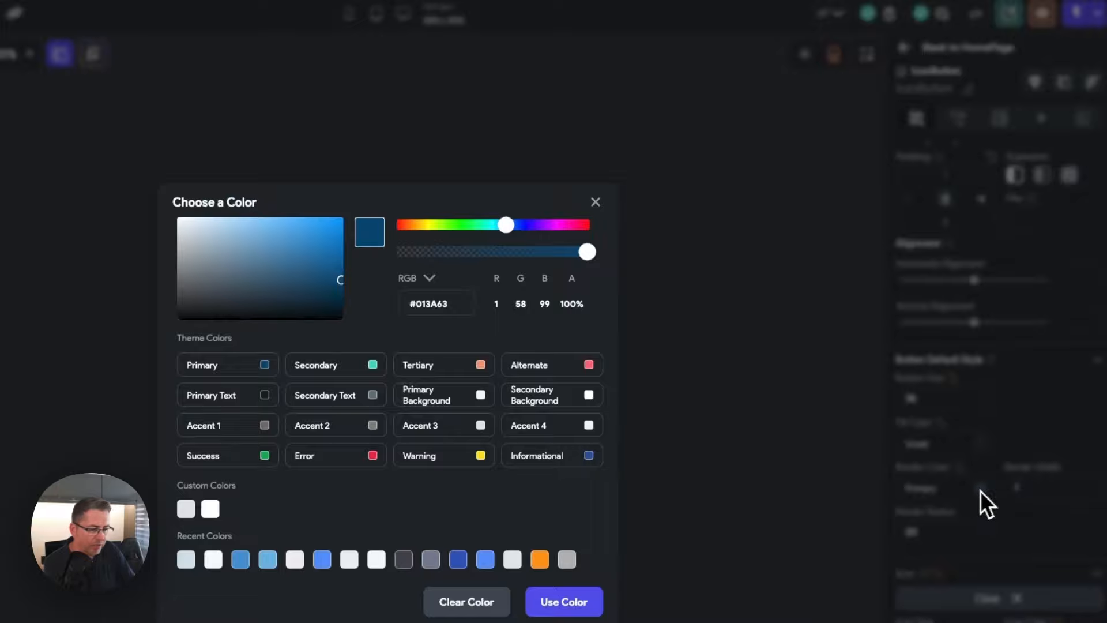
left_click(464, 602)
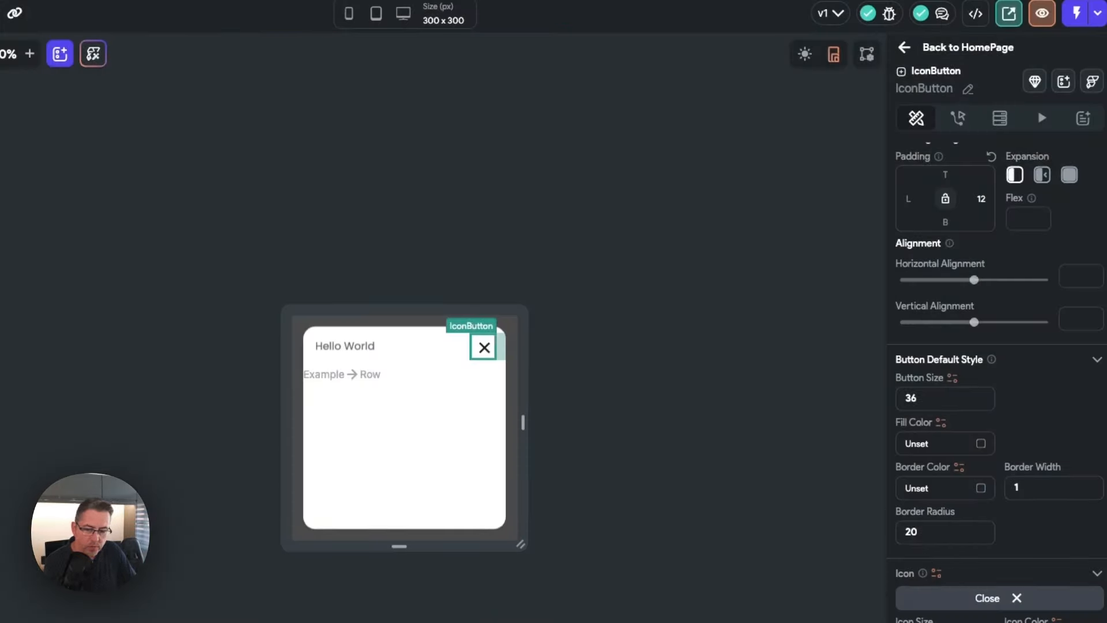
Step: Set the IconButton's icon size to 20 and its right and top padding to 5
left_click_drag(922, 542, 898, 540)
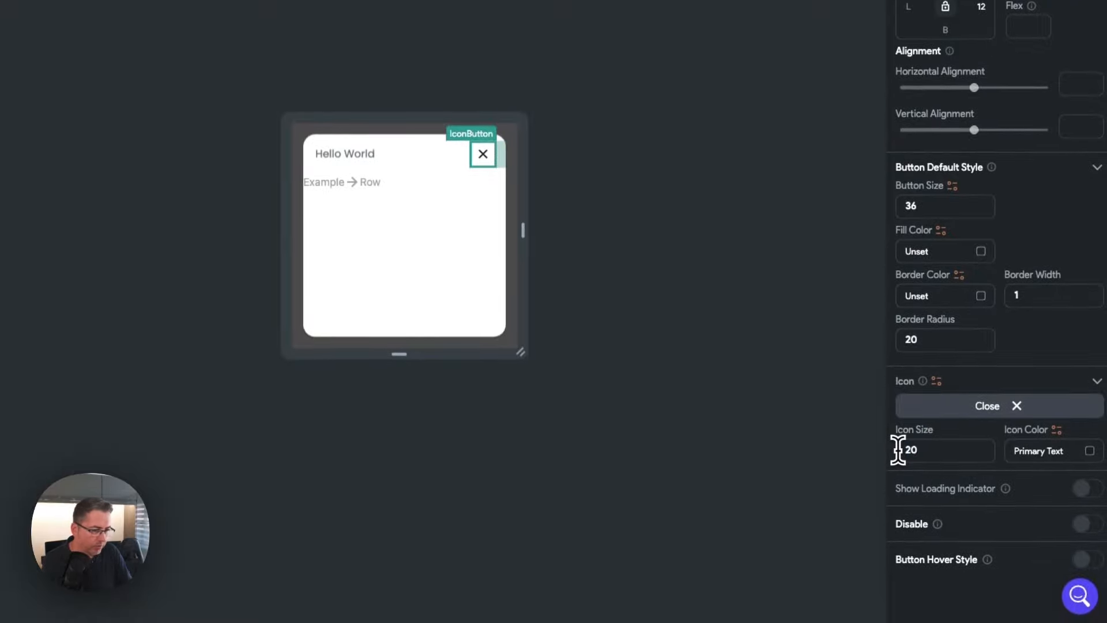
type("20")
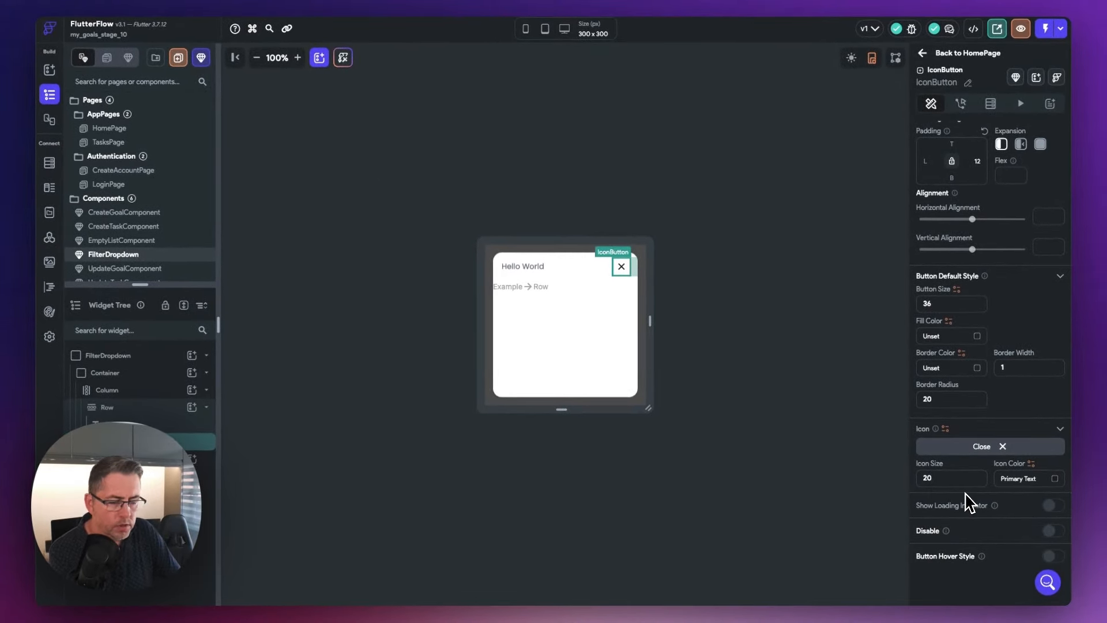
scroll(969, 501, "up", 2)
scroll(968, 501, "up", 1)
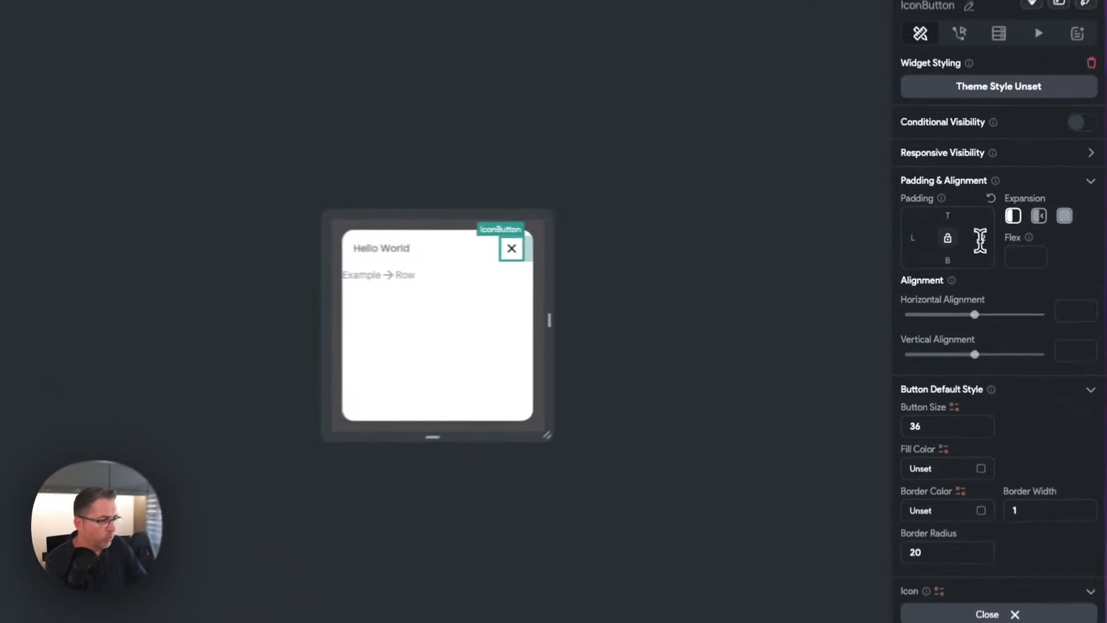
left_click_drag(977, 237, 989, 237)
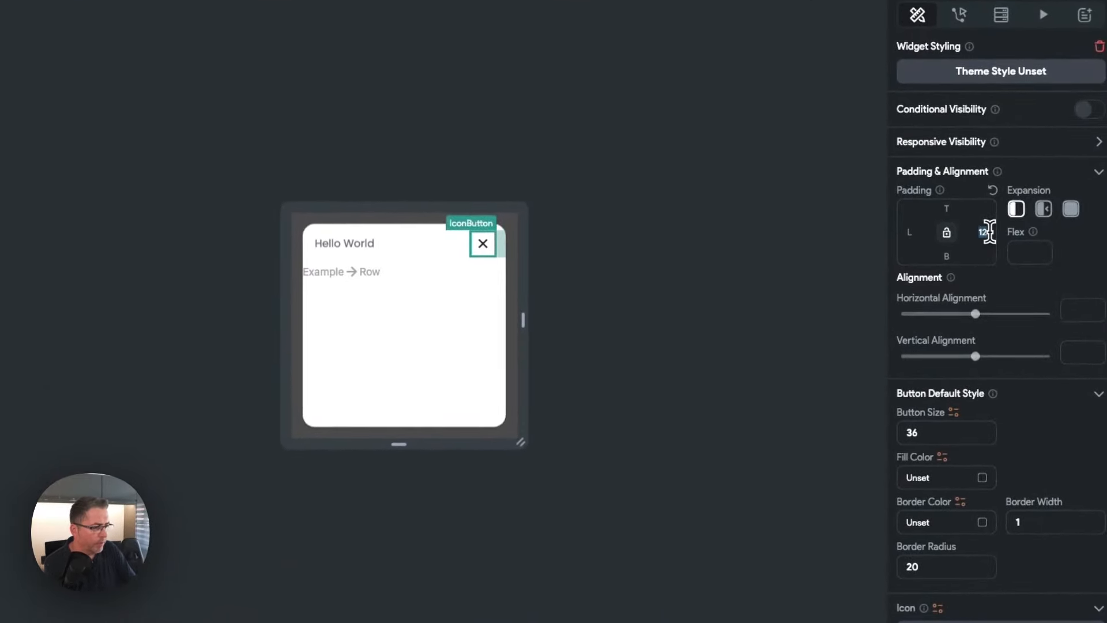
type("5")
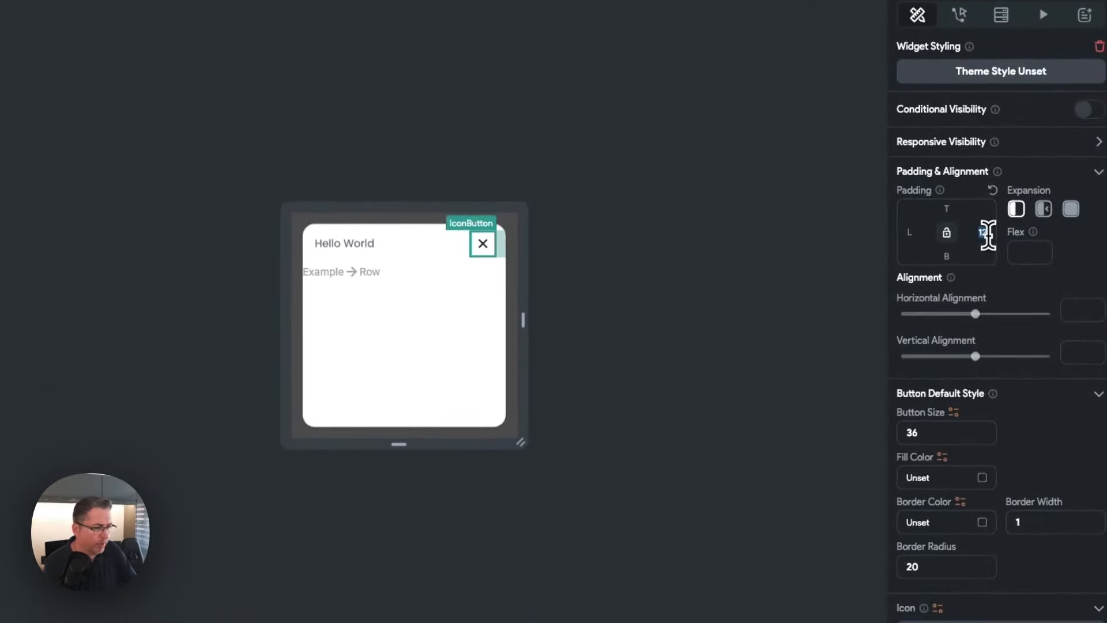
left_click(946, 209)
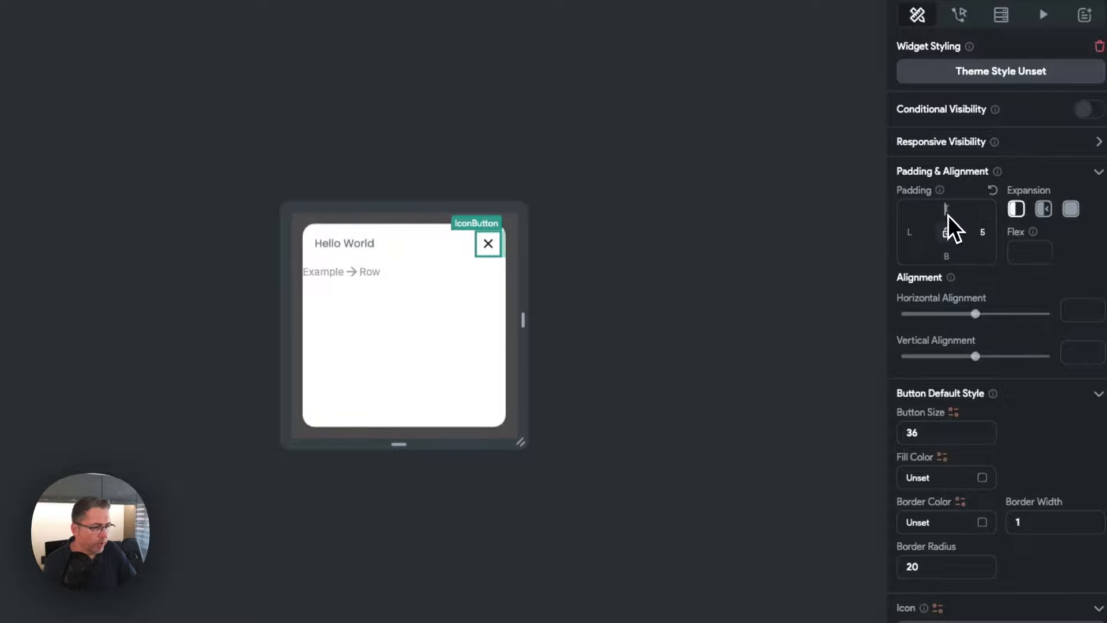
type("5")
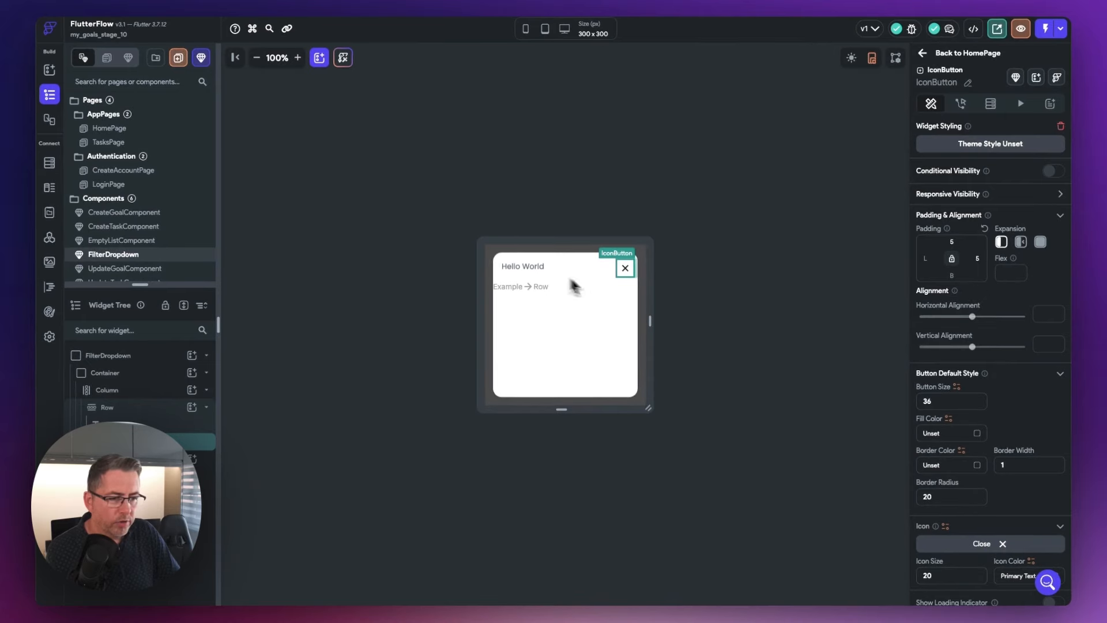
Step: Change the header text to "Goal Filters" and remove its bottom padding
left_click(531, 270)
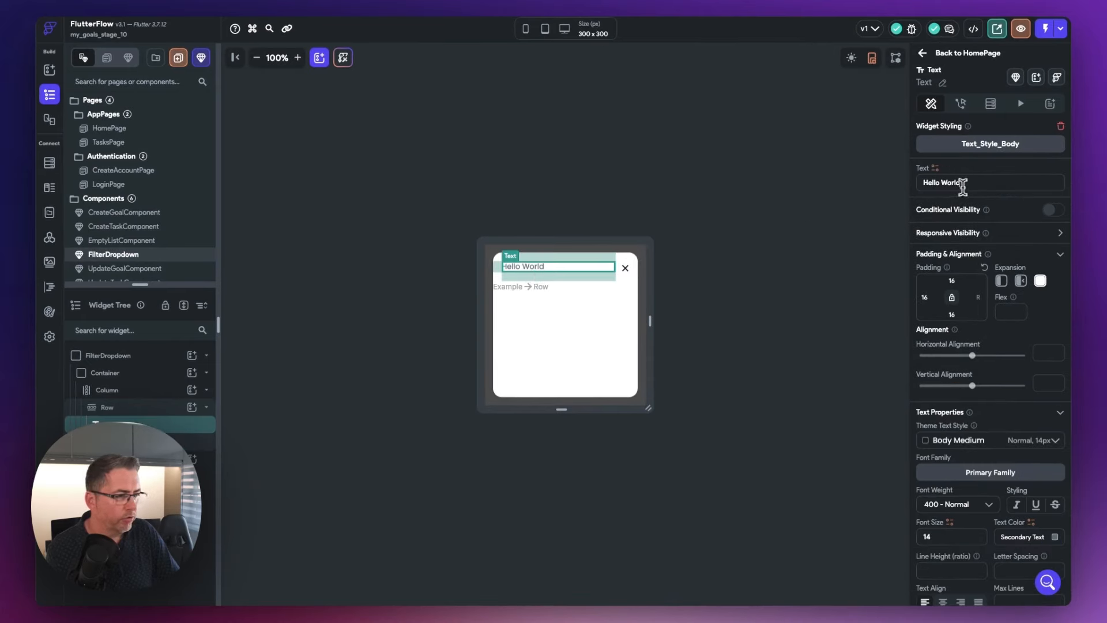
left_click_drag(961, 182, 899, 184)
type("Goal")
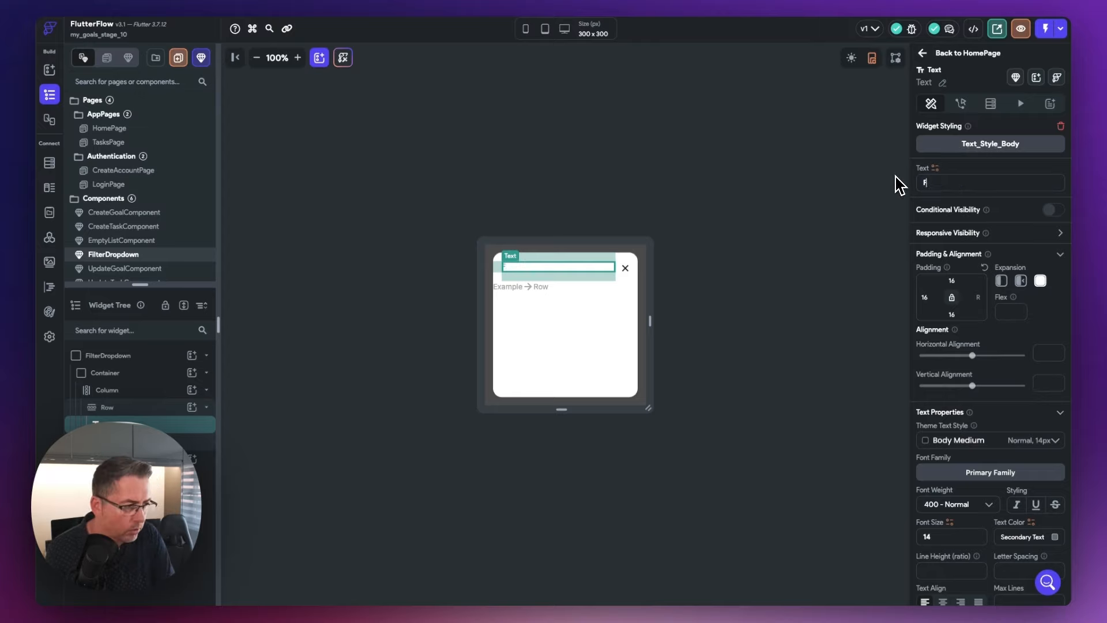
key("BackSpace")
key("BackSpace")
key("BackSpace")
key("BackSpace")
type("Go")
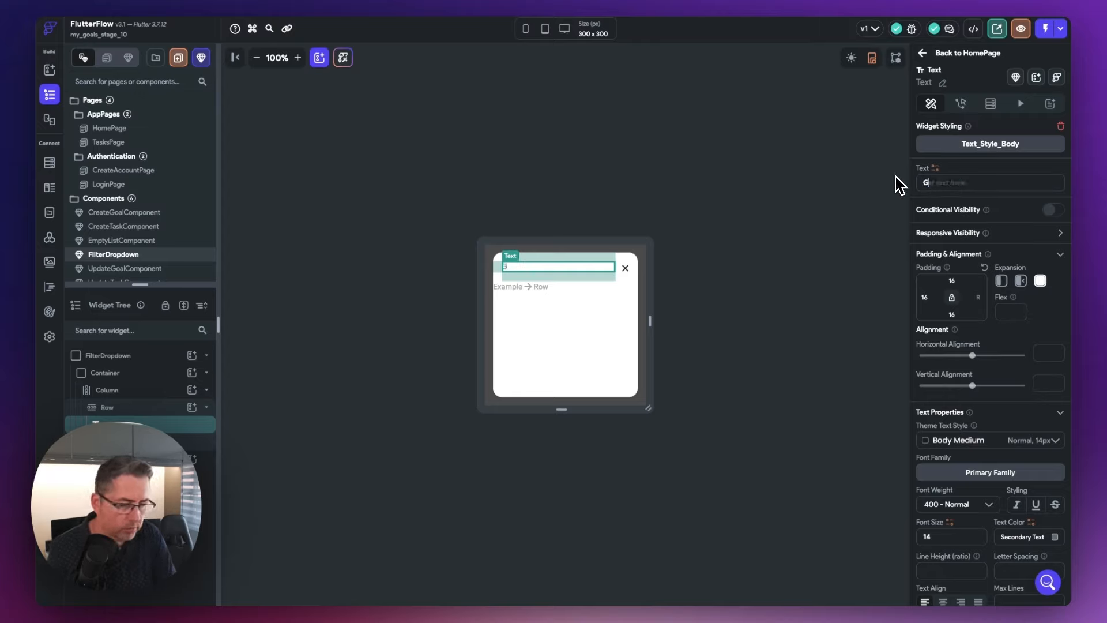
type("al Filters")
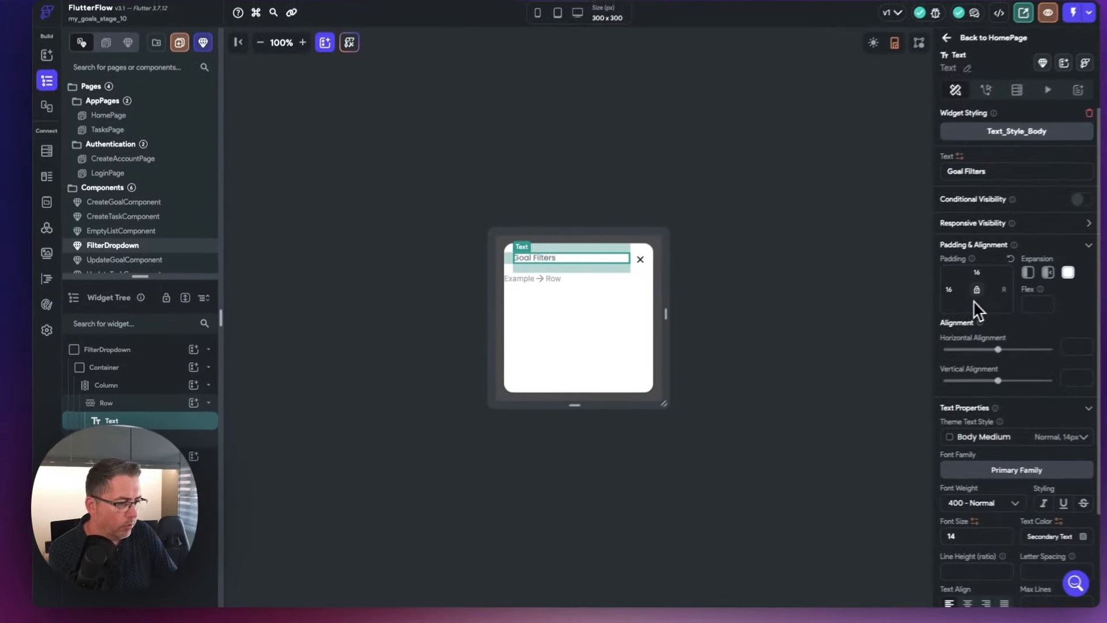
left_click(976, 306)
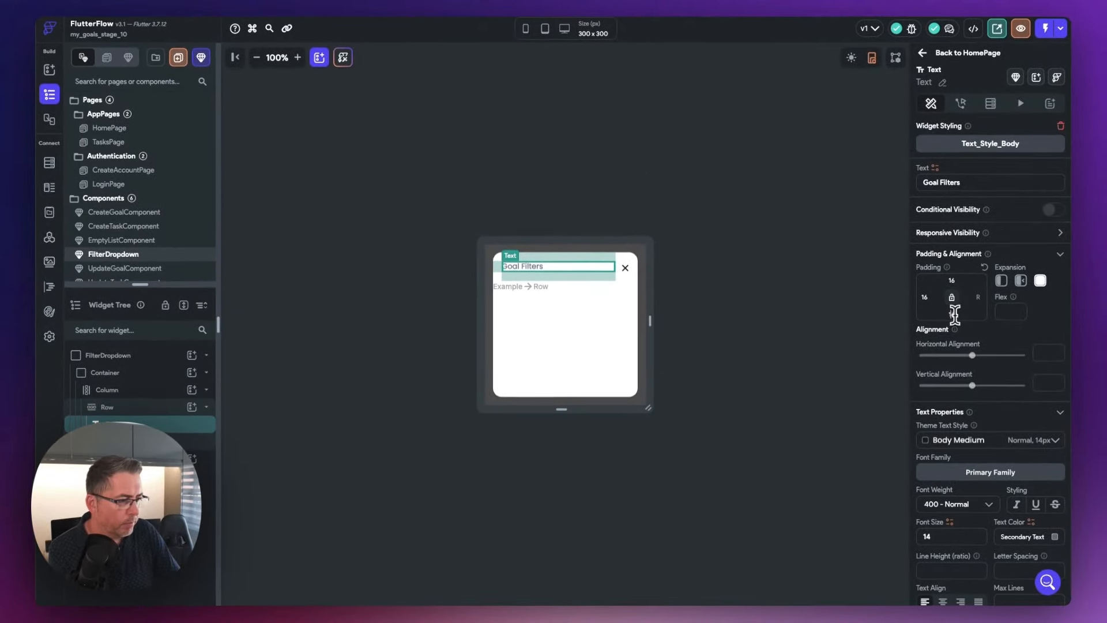
key("BackSpace")
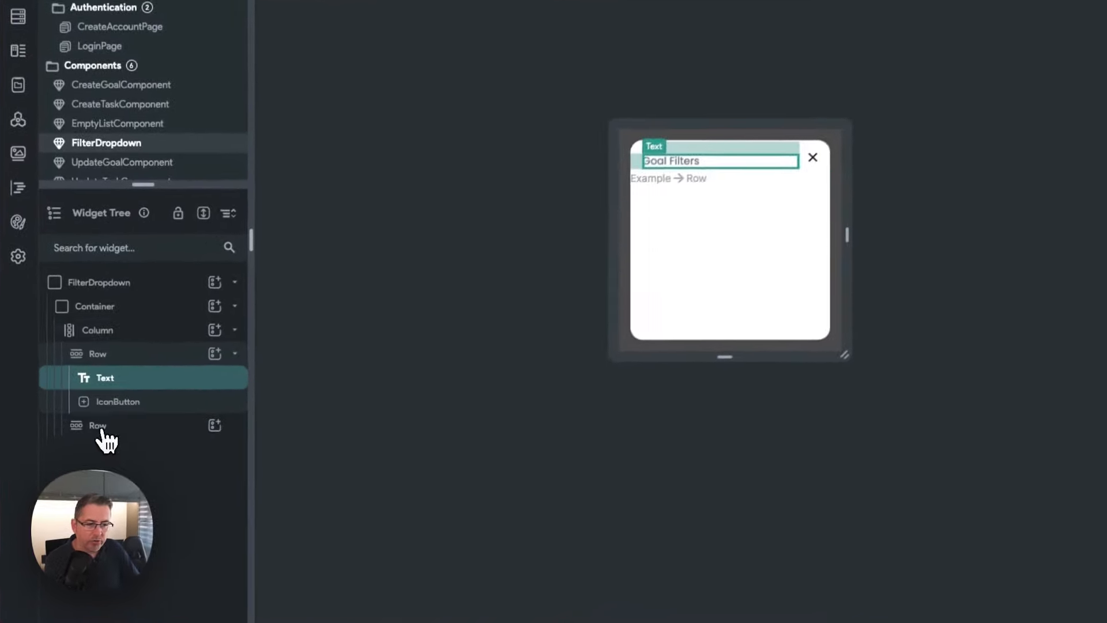
Step: Add a Checkbox followed by a Text widget to the empty second Row of the FilterDropdown's Column
left_click(102, 426)
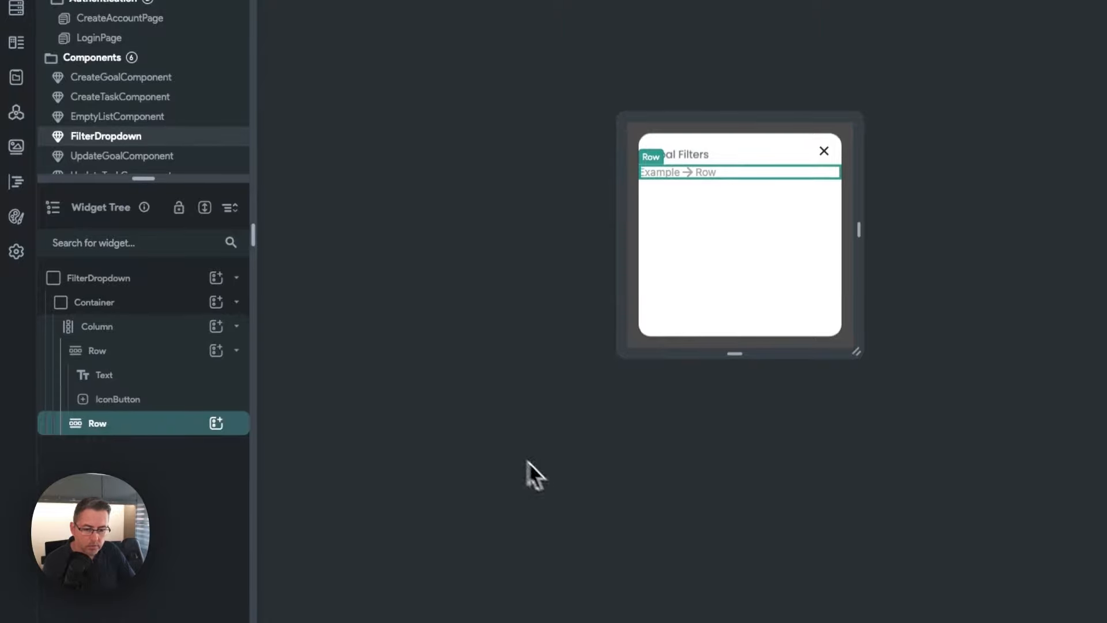
left_click(216, 424)
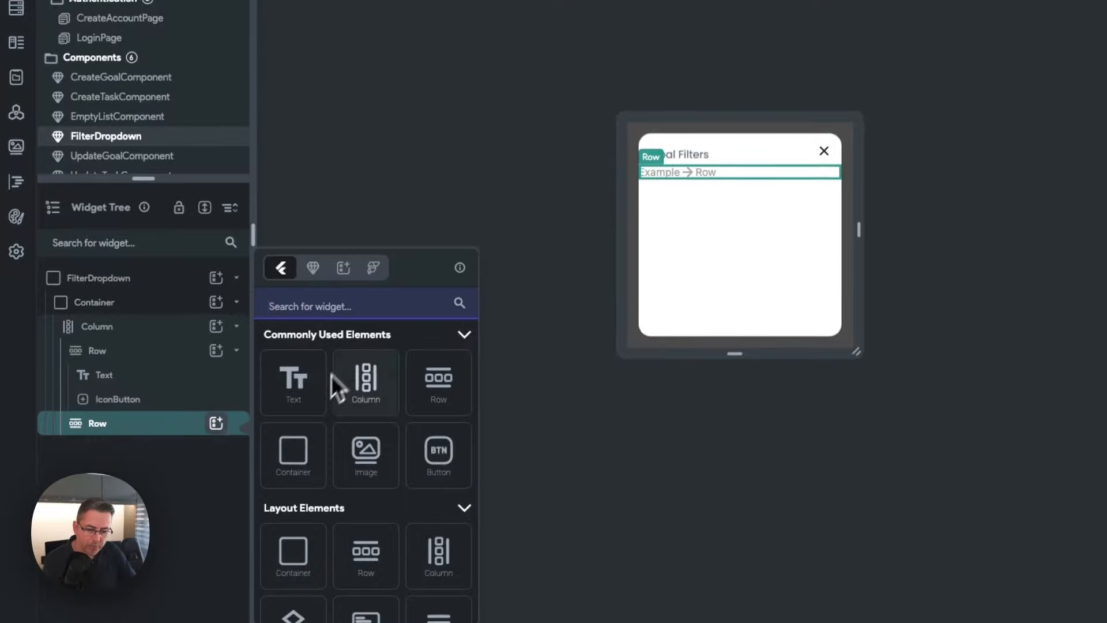
type("check")
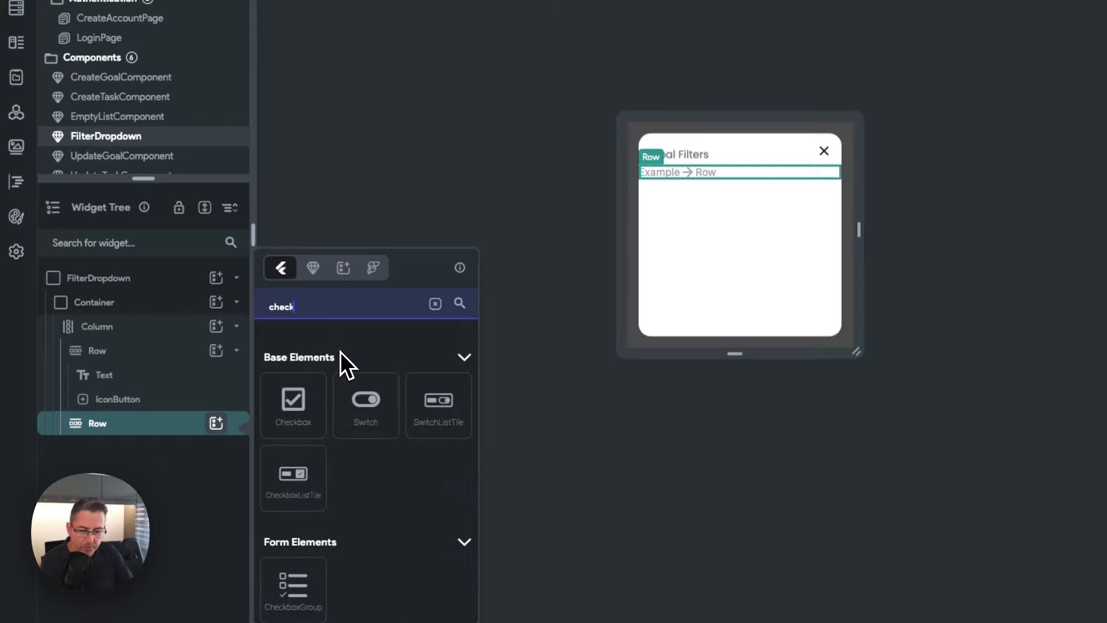
left_click(310, 425)
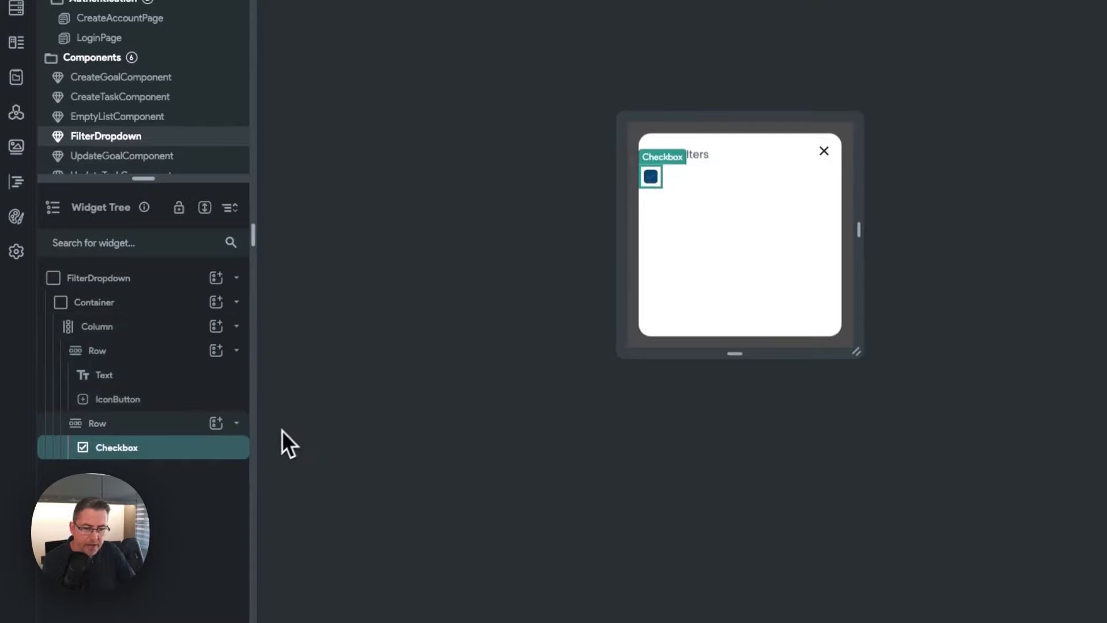
left_click(217, 424)
left_click(294, 385)
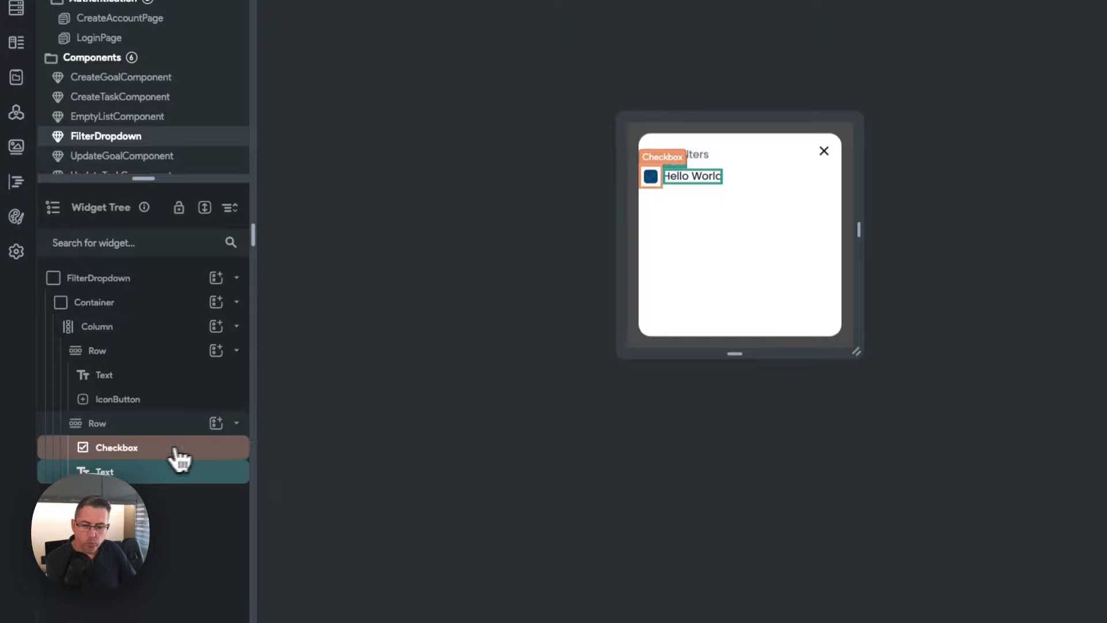
Step: Set the Checkbox's checked color to Secondary and its check color to the white Primary Button Text custom color
left_click(137, 453)
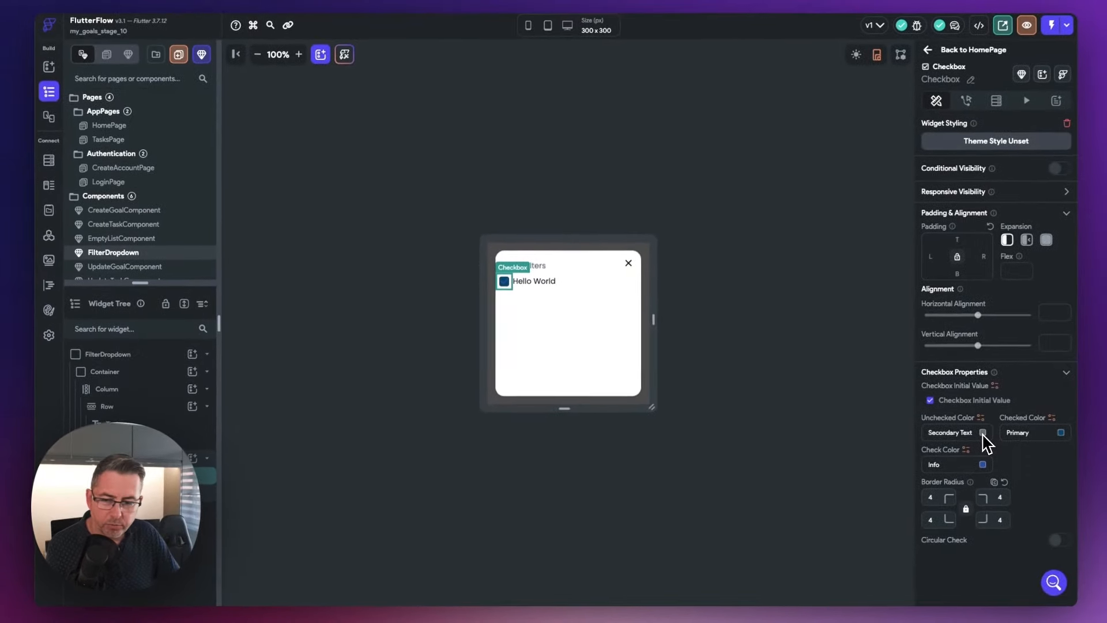
left_click(1056, 434)
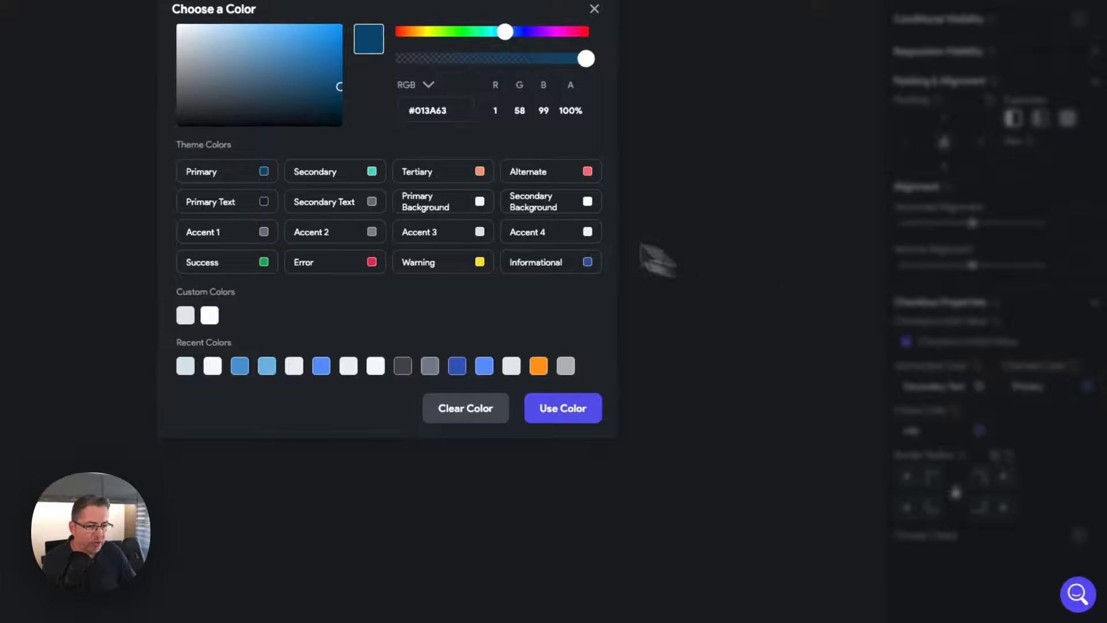
left_click(323, 172)
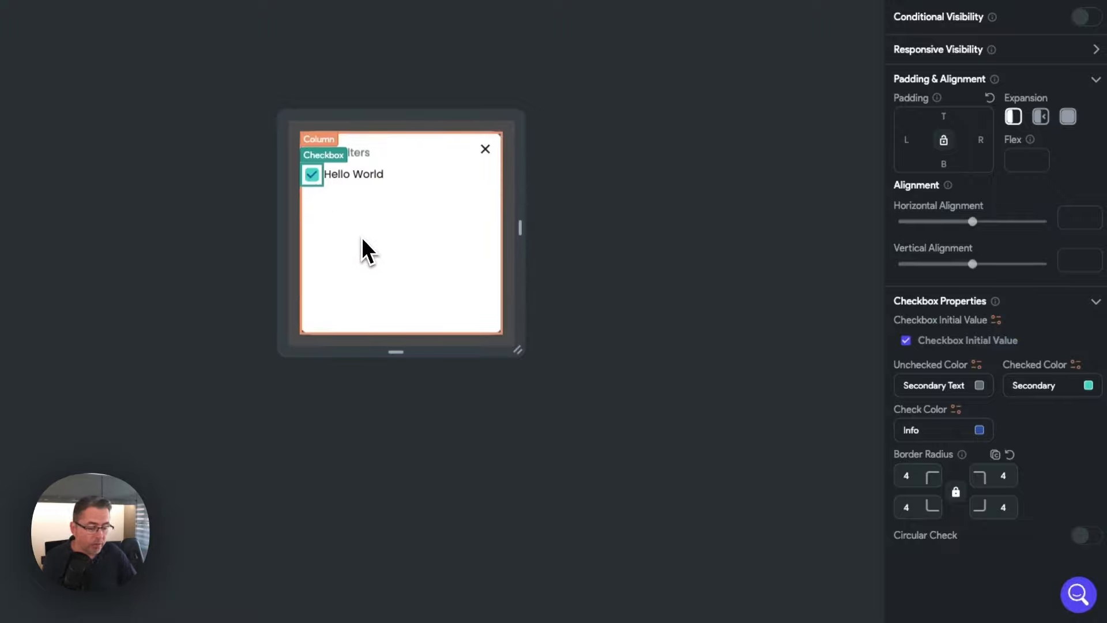
left_click(978, 432)
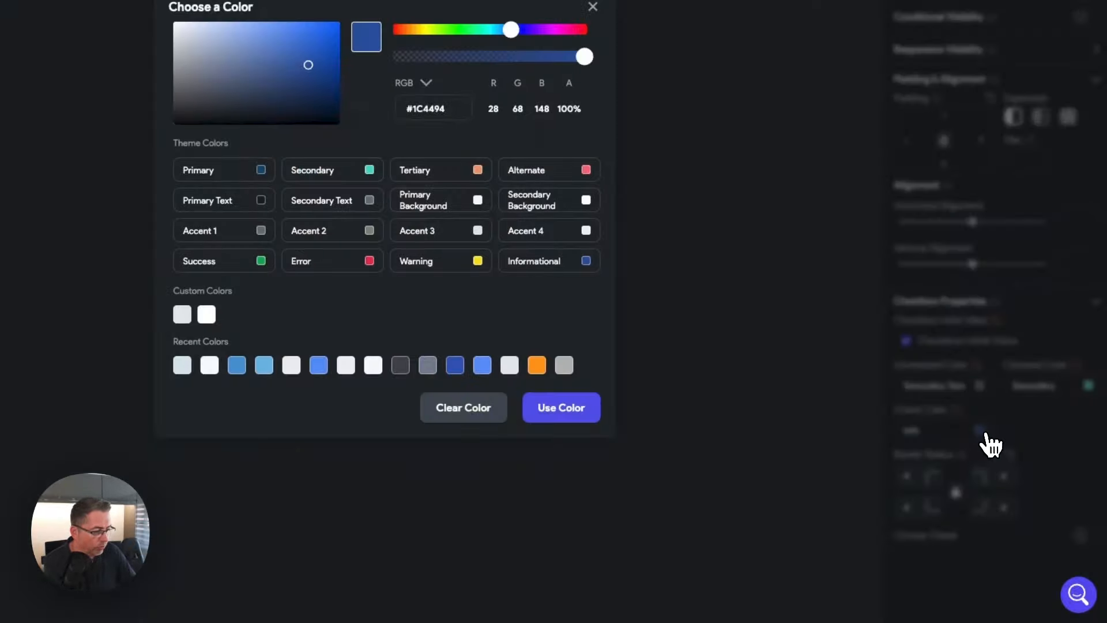
left_click(206, 314)
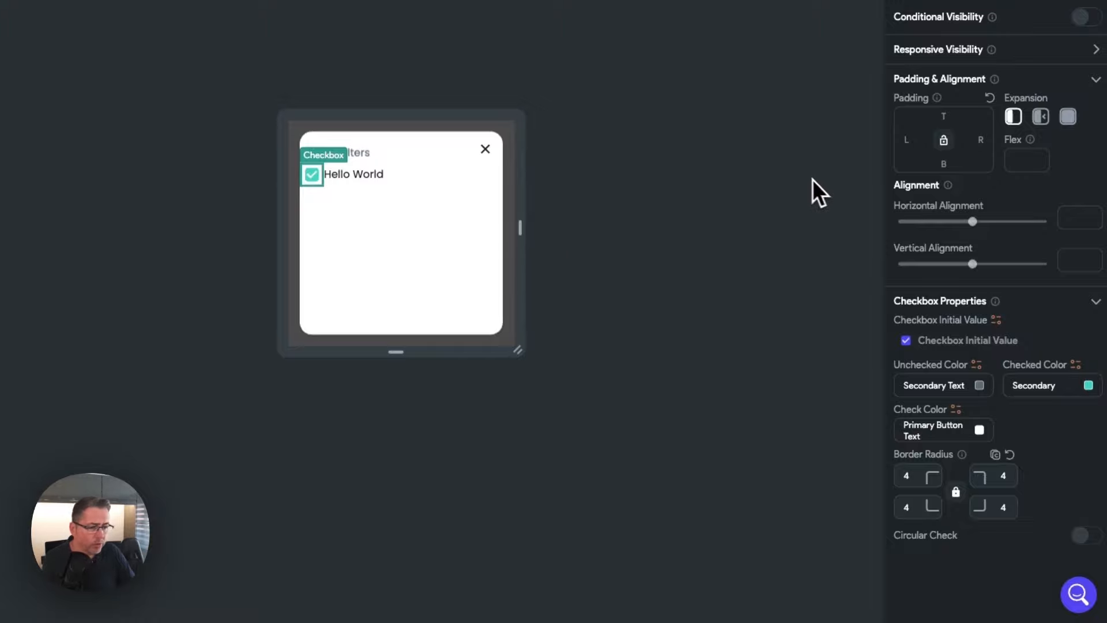
Step: Set the Checkbox's left and right padding to 12
left_click(913, 141)
type("12")
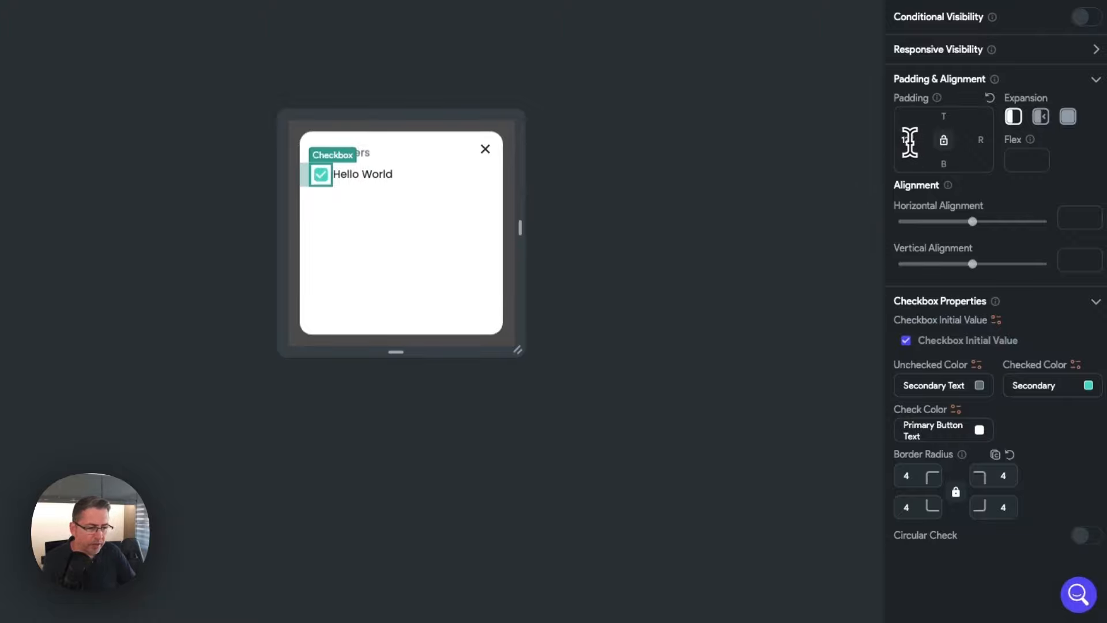
left_click(975, 142)
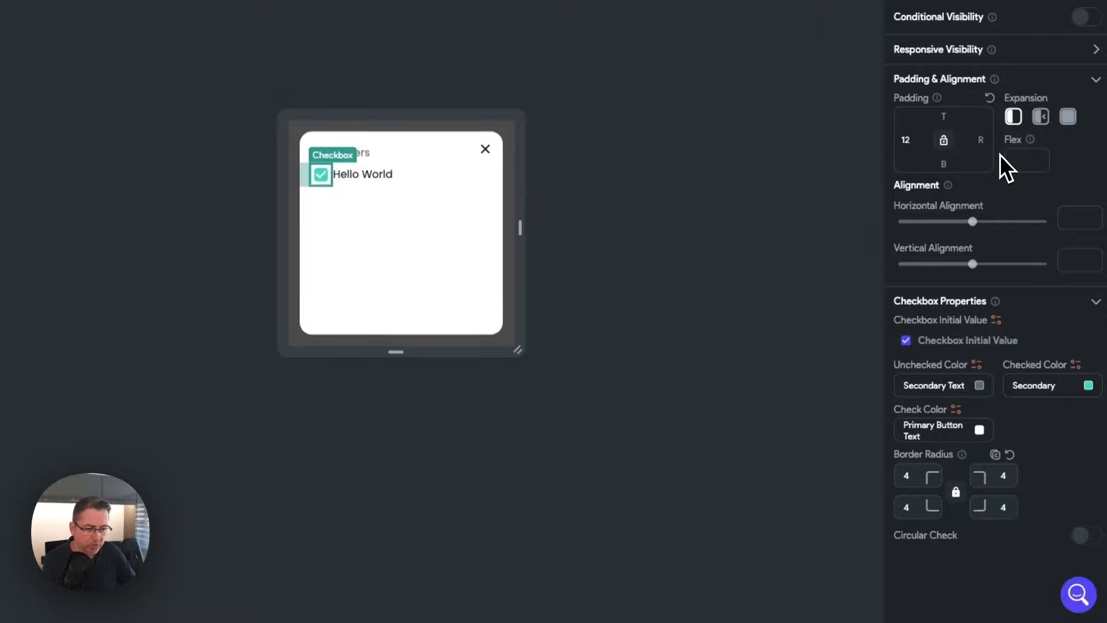
type("12")
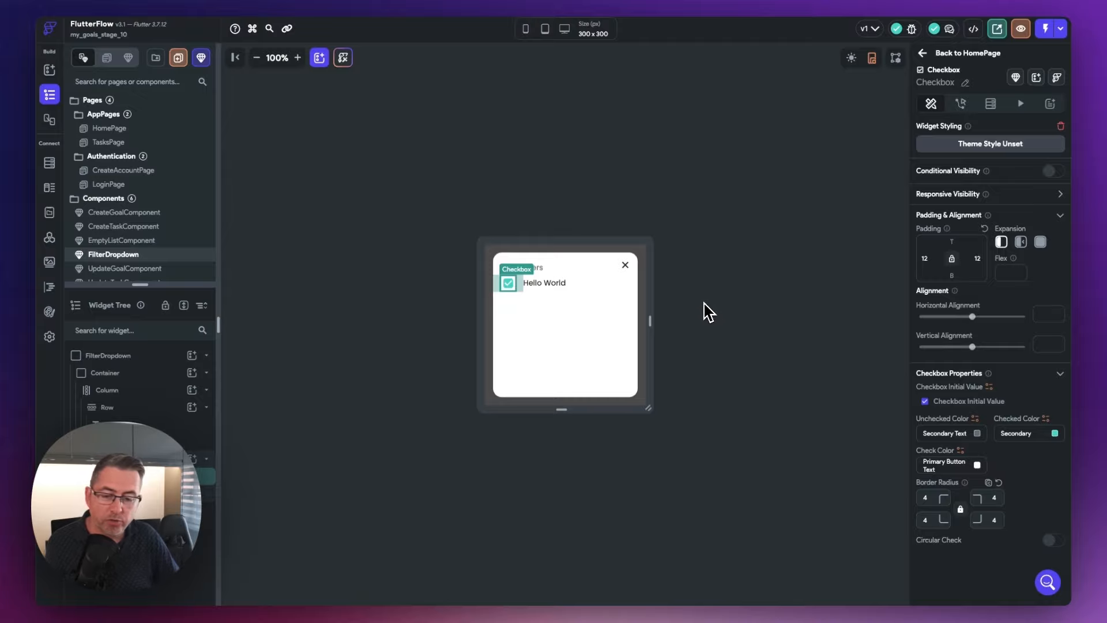
Step: Apply the Text_Style_Body style to the text beside the checkbox and clear its top and bottom padding
left_click(545, 288)
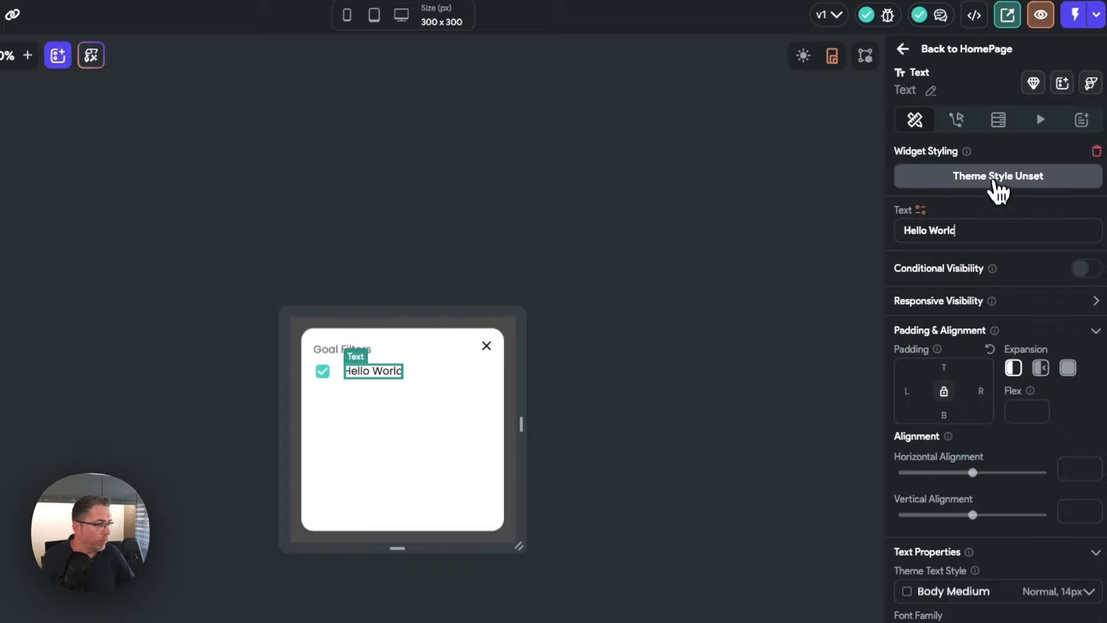
left_click(988, 179)
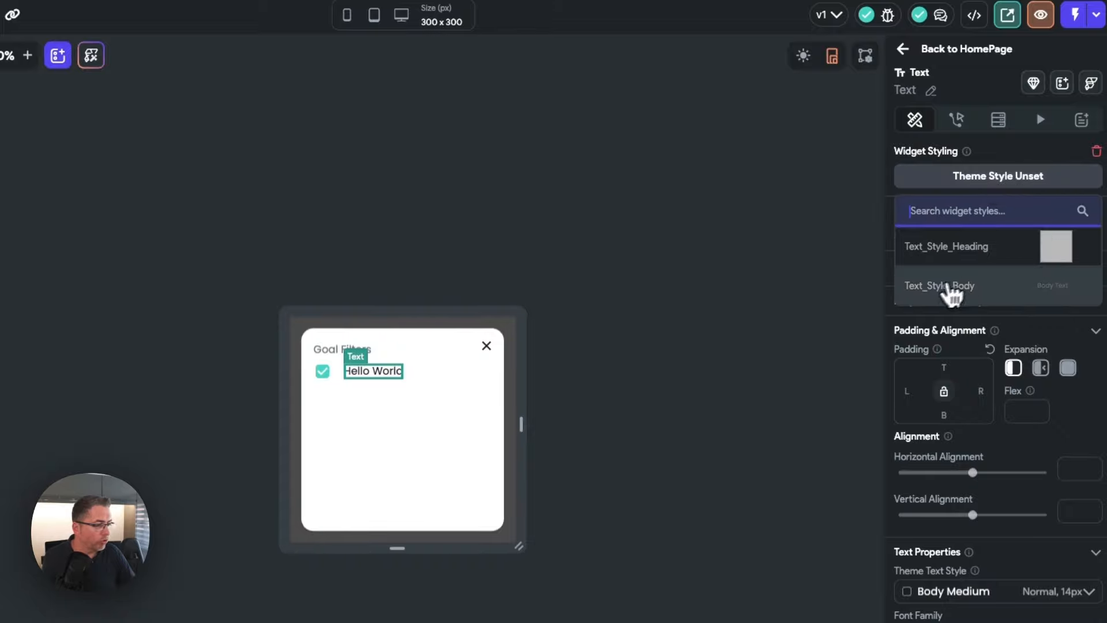
left_click(949, 292)
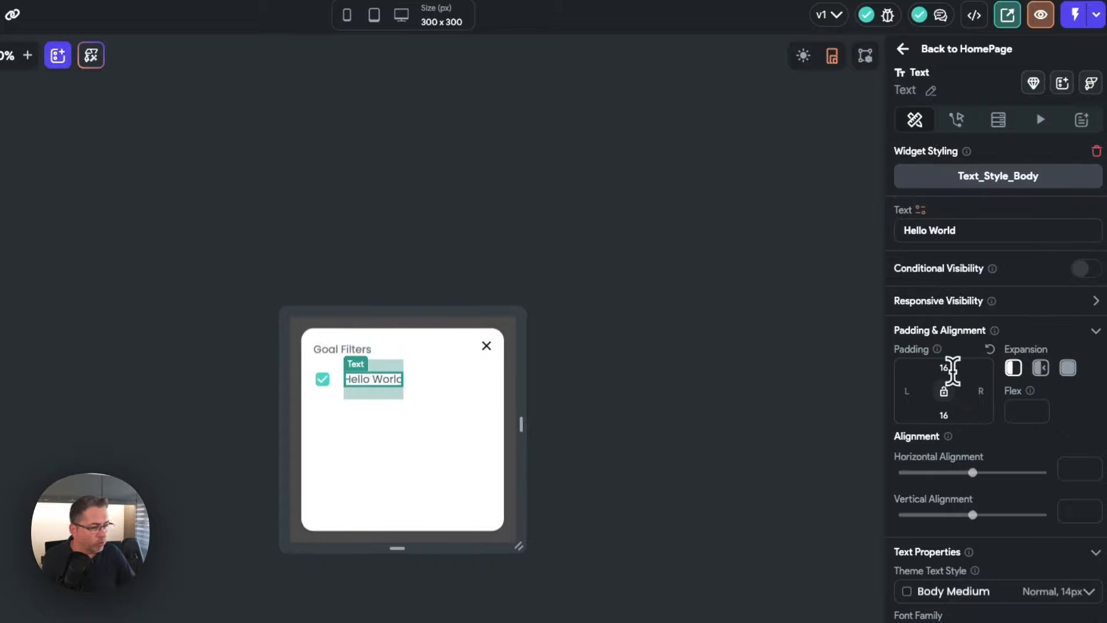
left_click(935, 367)
key("BackSpace")
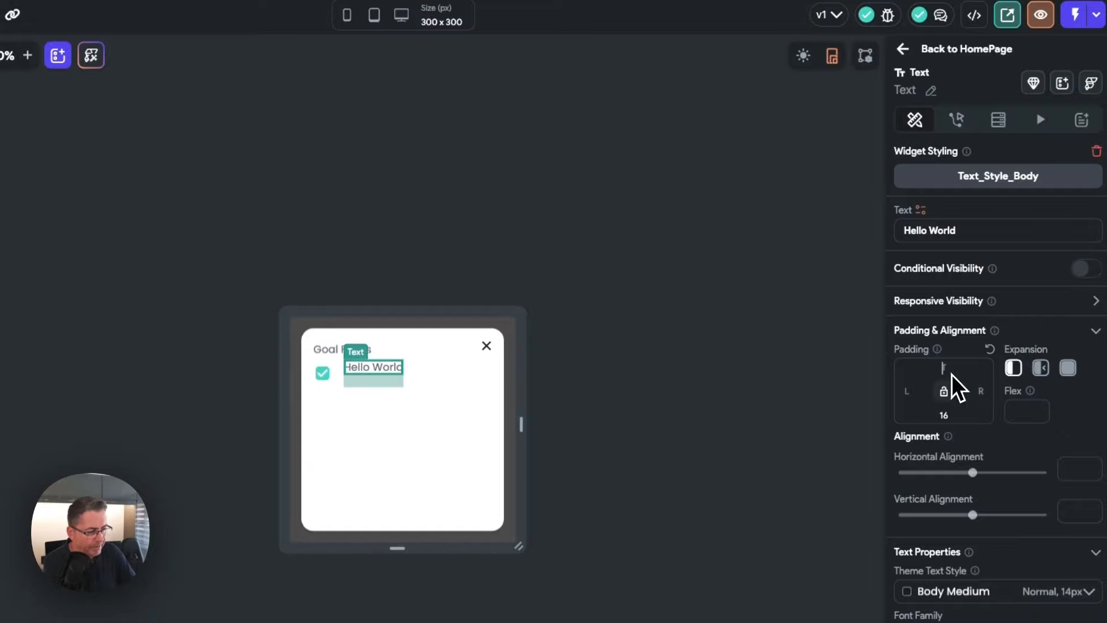
left_click(948, 415)
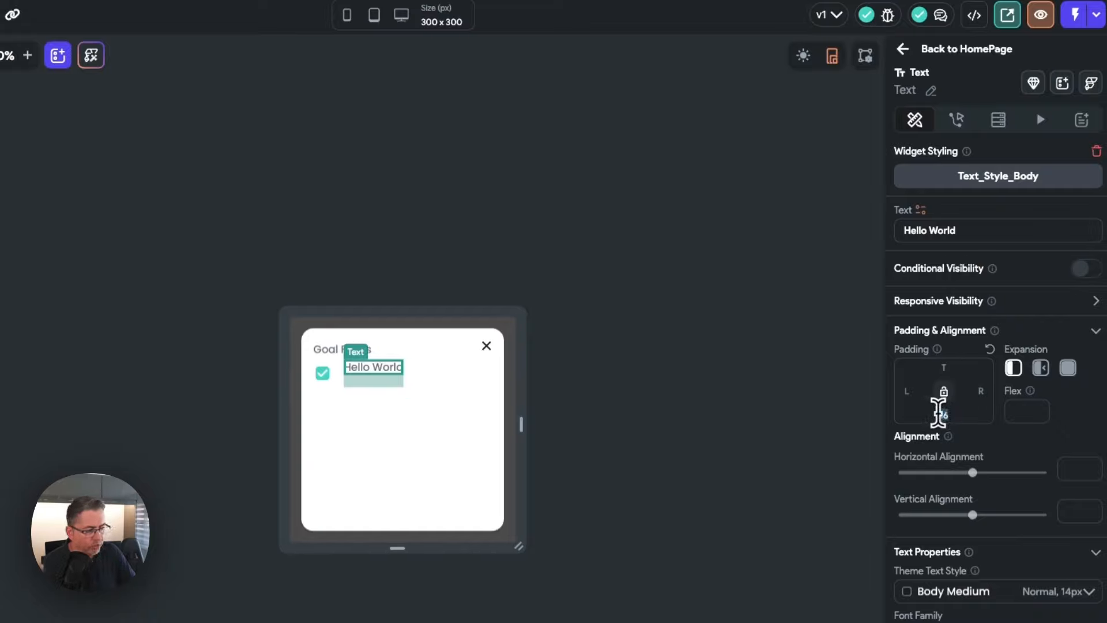
key("BackSpace")
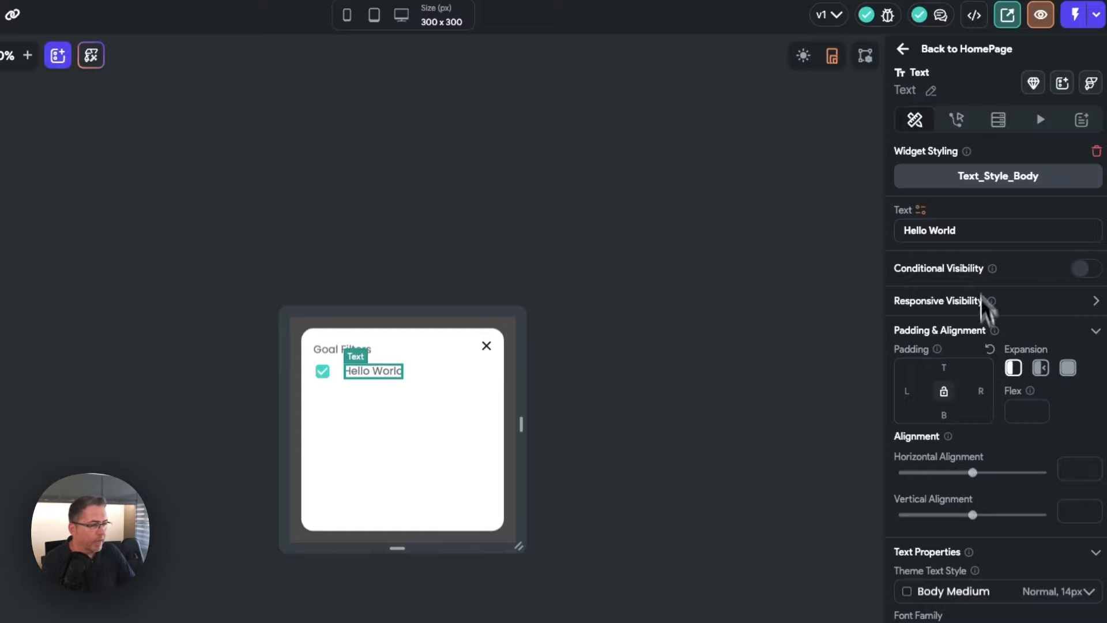
Step: Change the text beside the checkbox to "Show archived Goals"
left_click_drag(969, 230, 866, 229)
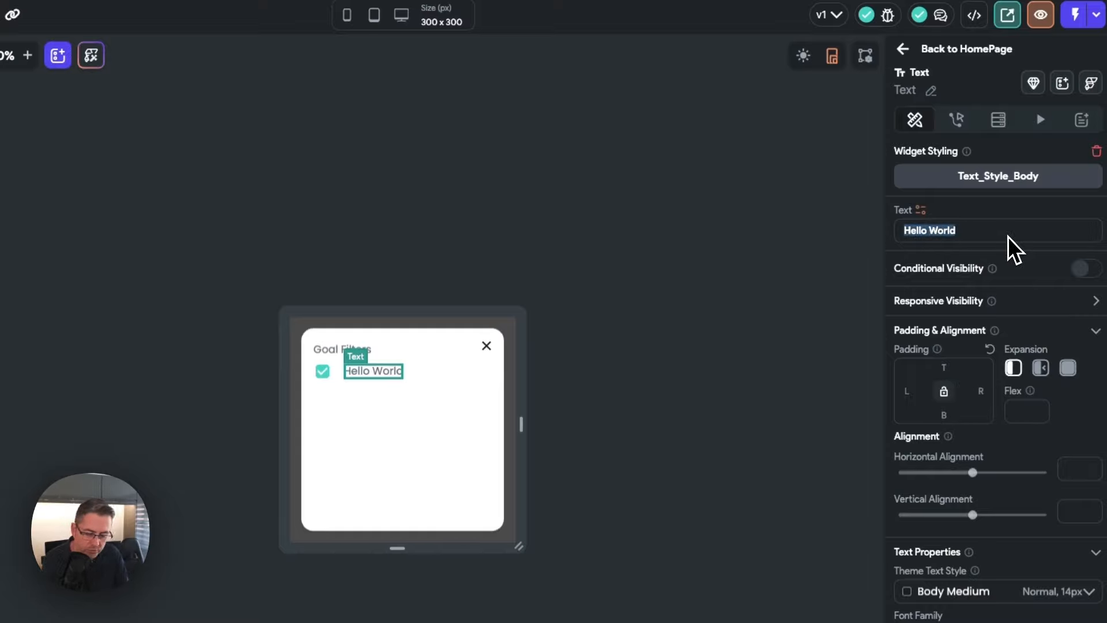
type("Show archived")
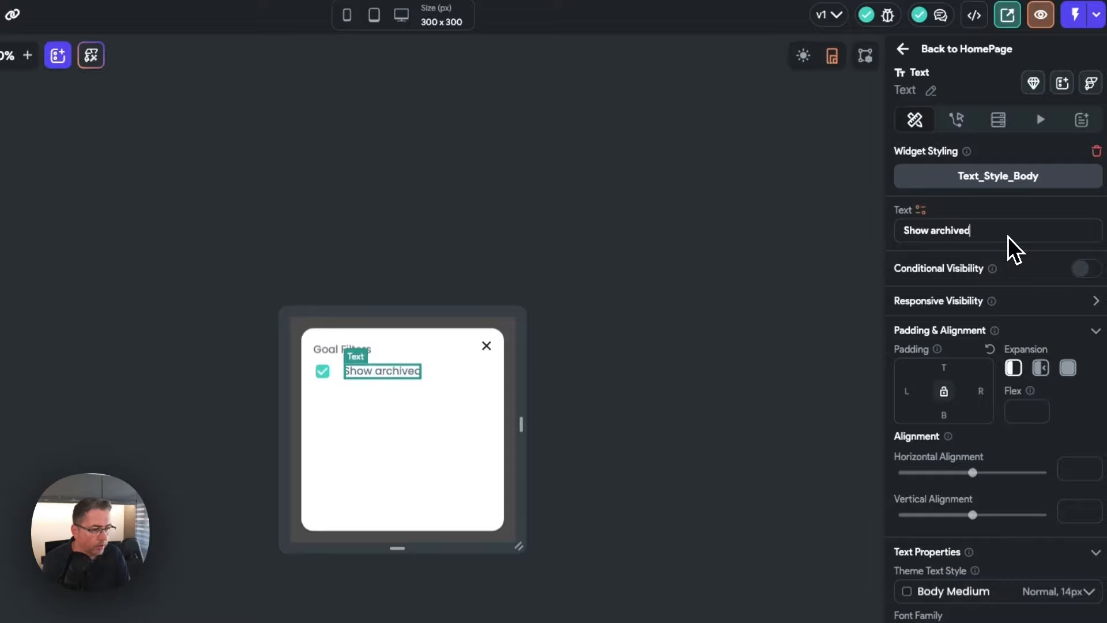
type(" Goals")
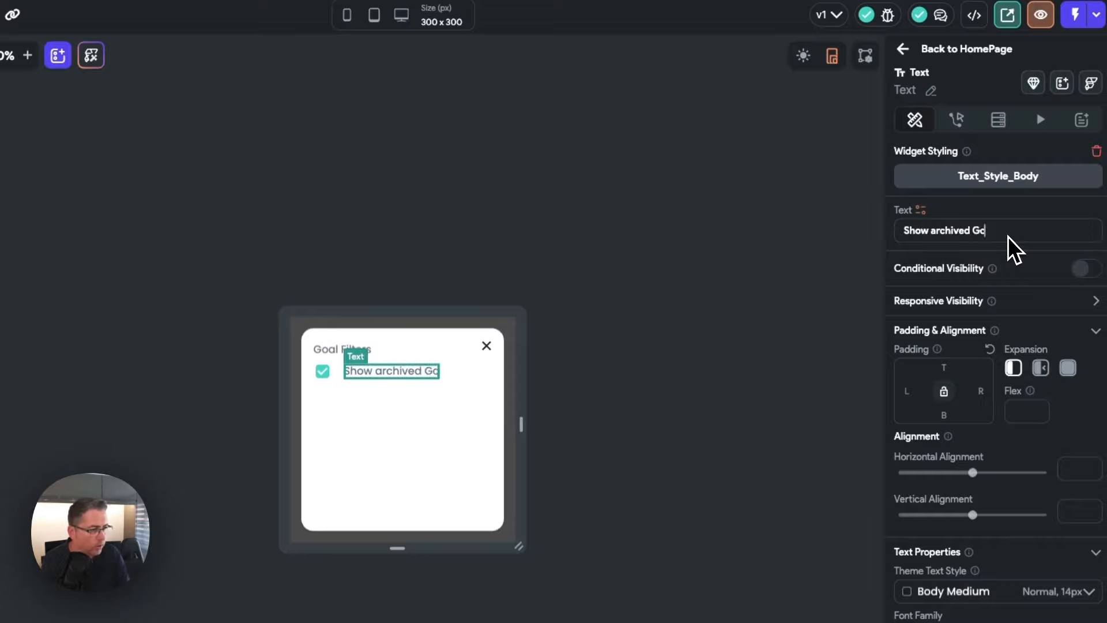
Step: Shrink the FilterDropdown canvas to 300 x 138 and set the checkbox Row's top padding to 16
left_click(586, 370)
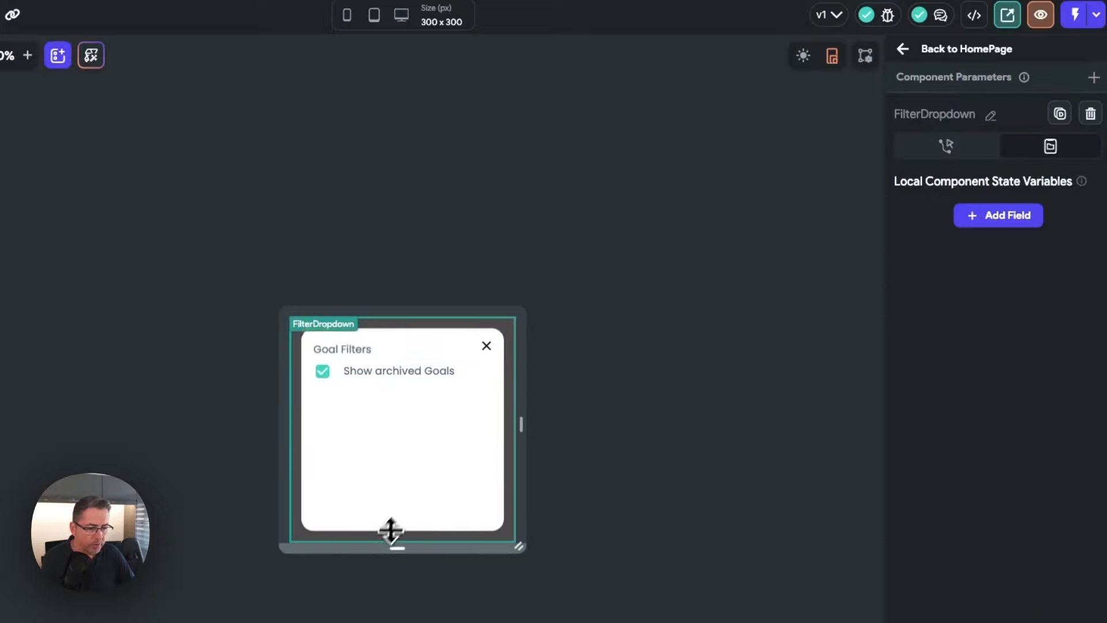
left_click_drag(396, 546, 402, 427)
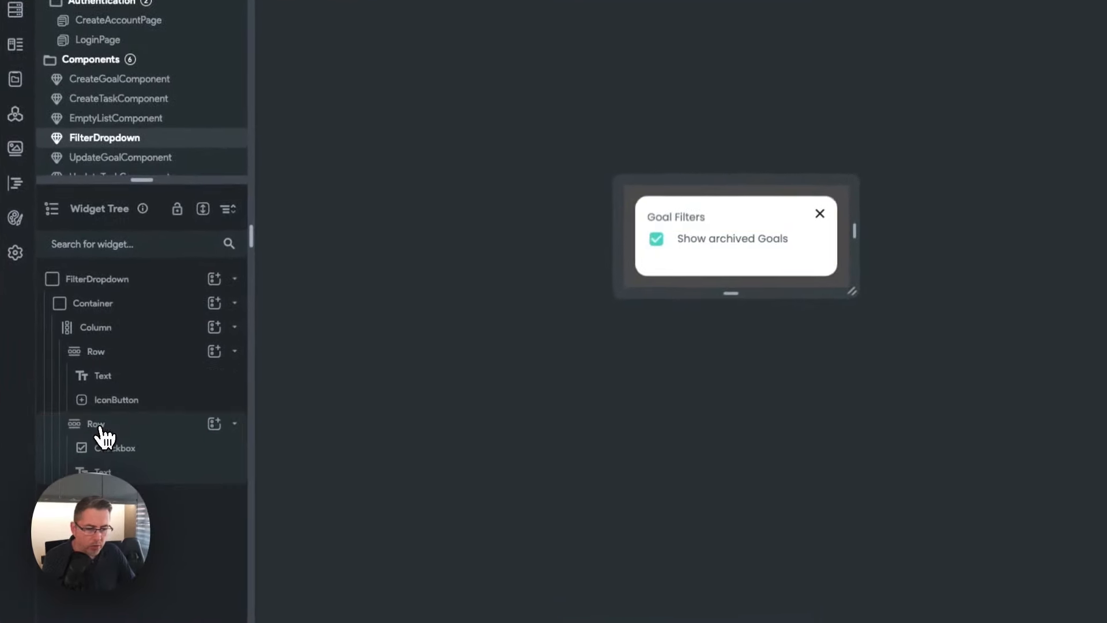
left_click(108, 459)
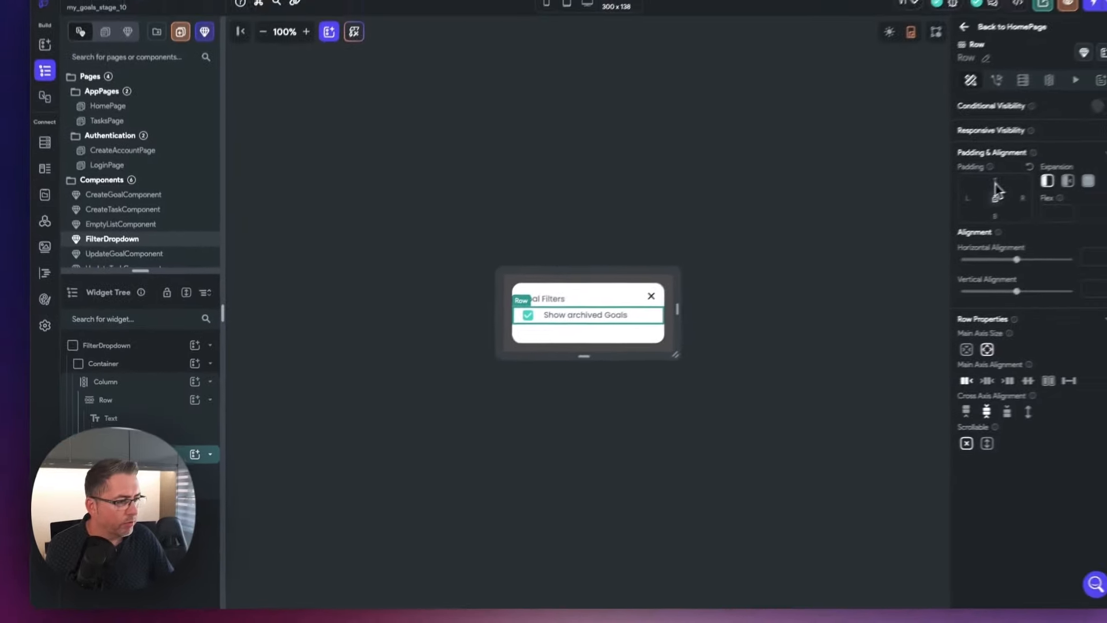
left_click(956, 197)
type("16")
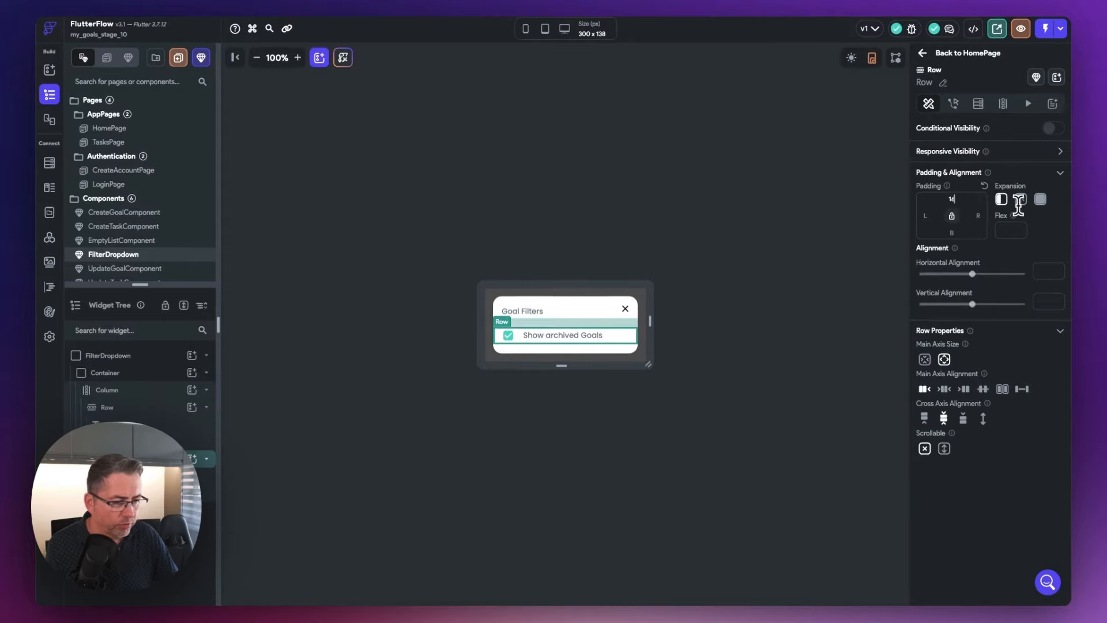
Step: Enlarge the FilterDropdown canvas slightly to 300 x 149
left_click(720, 312)
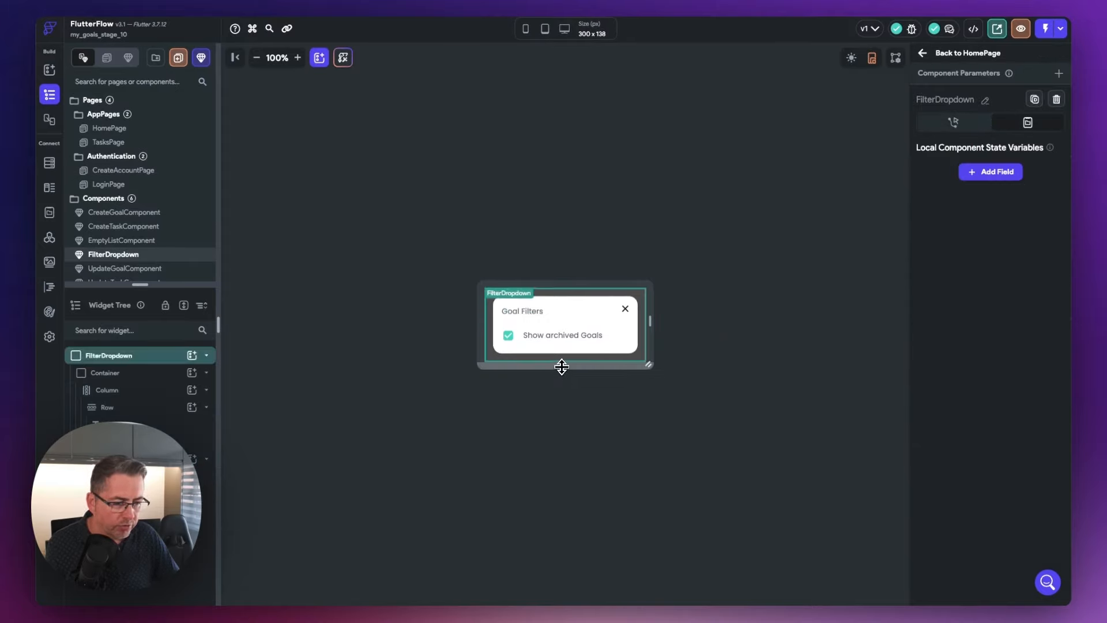
left_click_drag(562, 365, 563, 373)
left_click(750, 378)
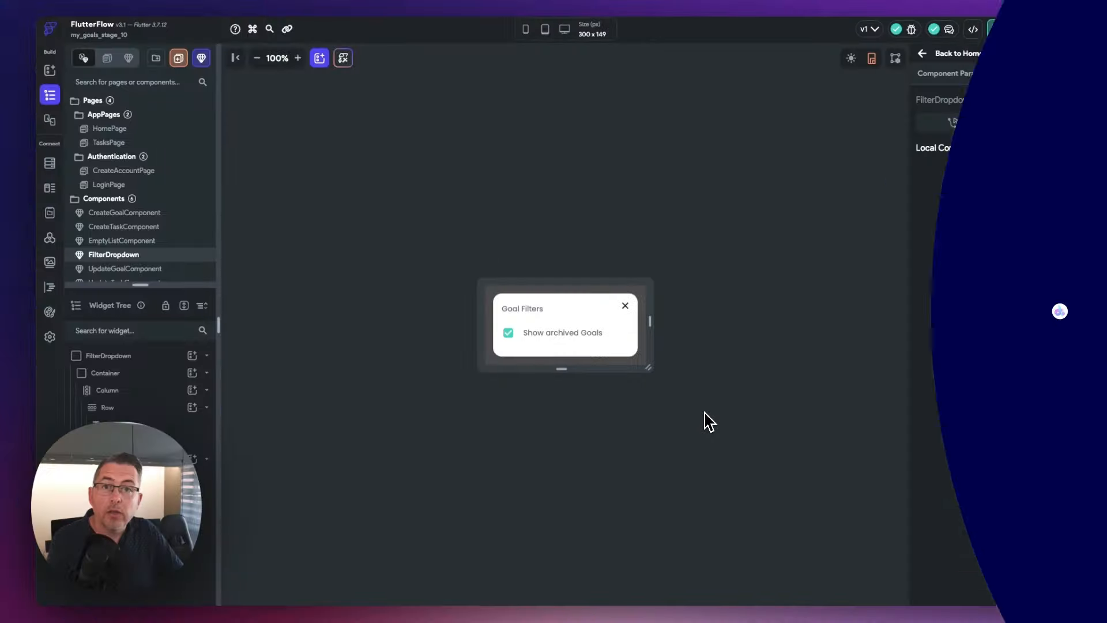
Step: Toggle the initial value of the "Show archived Goals" checkbox off and on to preview both states
left_click(509, 335)
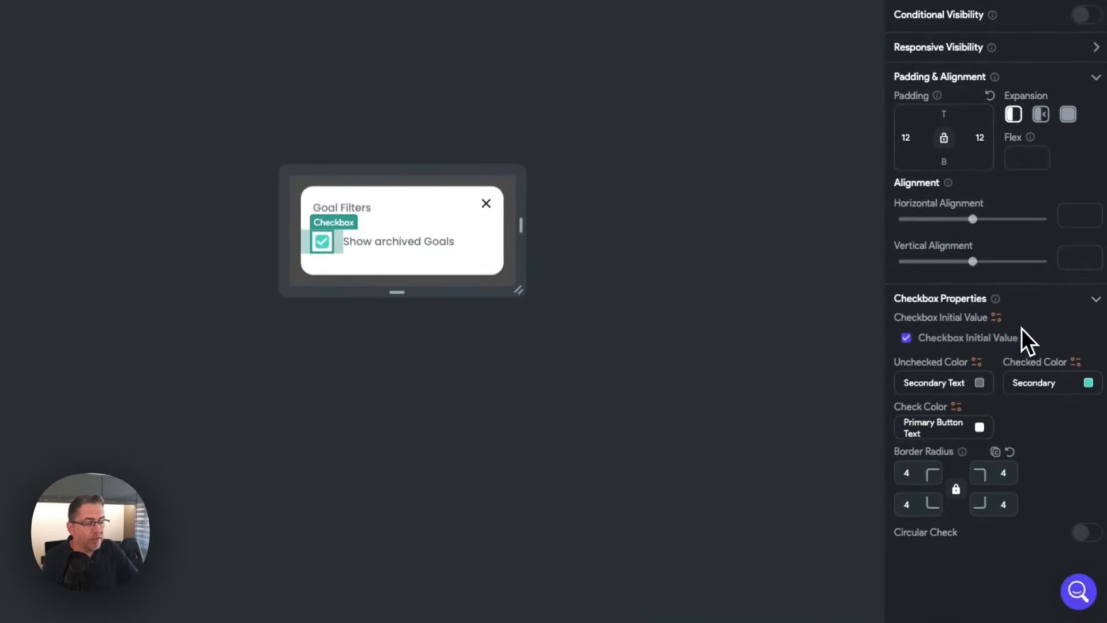
left_click(906, 337)
left_click(906, 339)
left_click(906, 339)
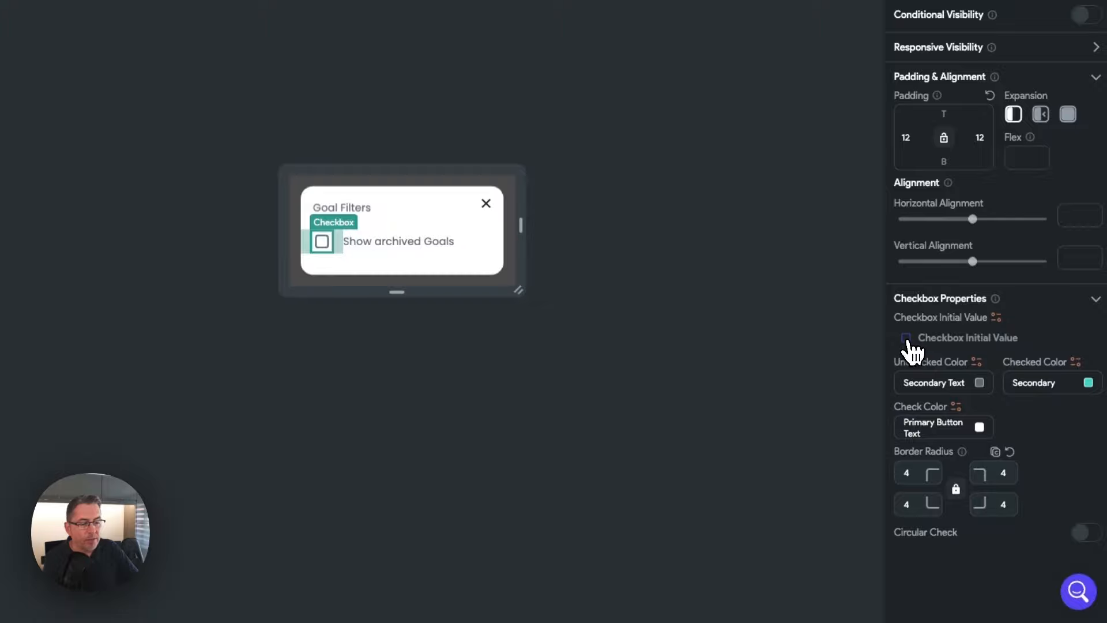
left_click(908, 340)
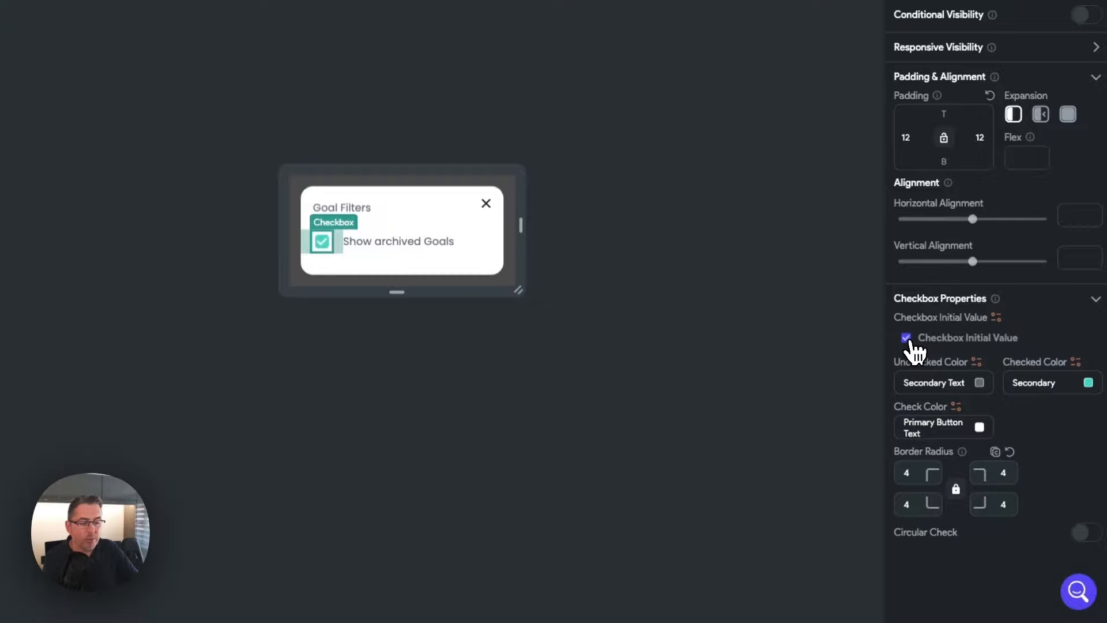
left_click(907, 340)
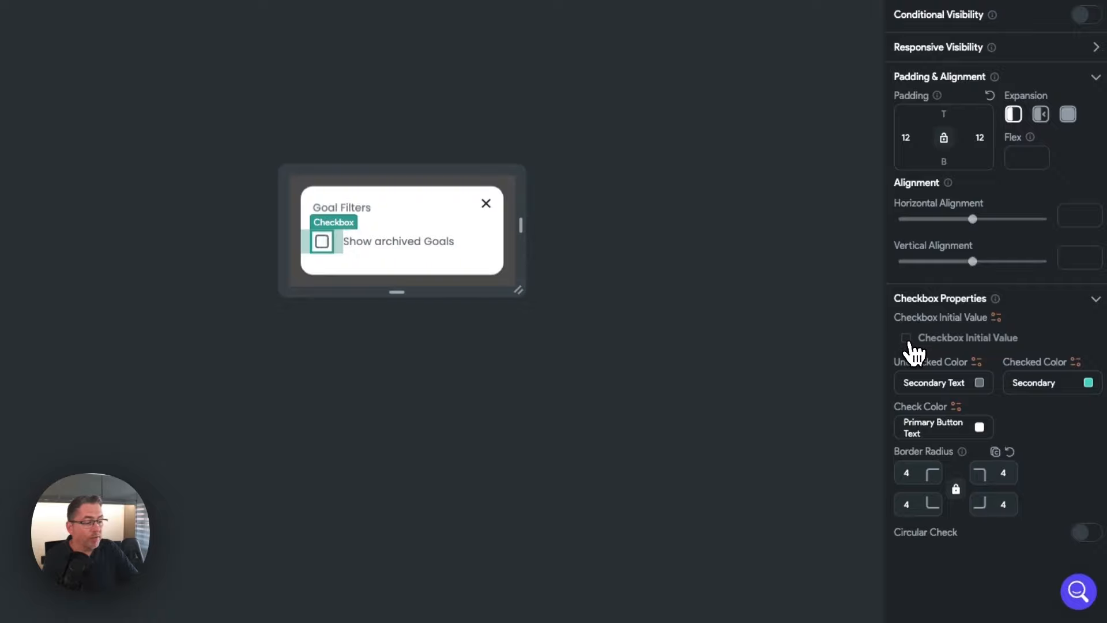
left_click(905, 340)
Step: Bind the checkbox's initial value to the archived field of the filters app state variable
left_click(996, 316)
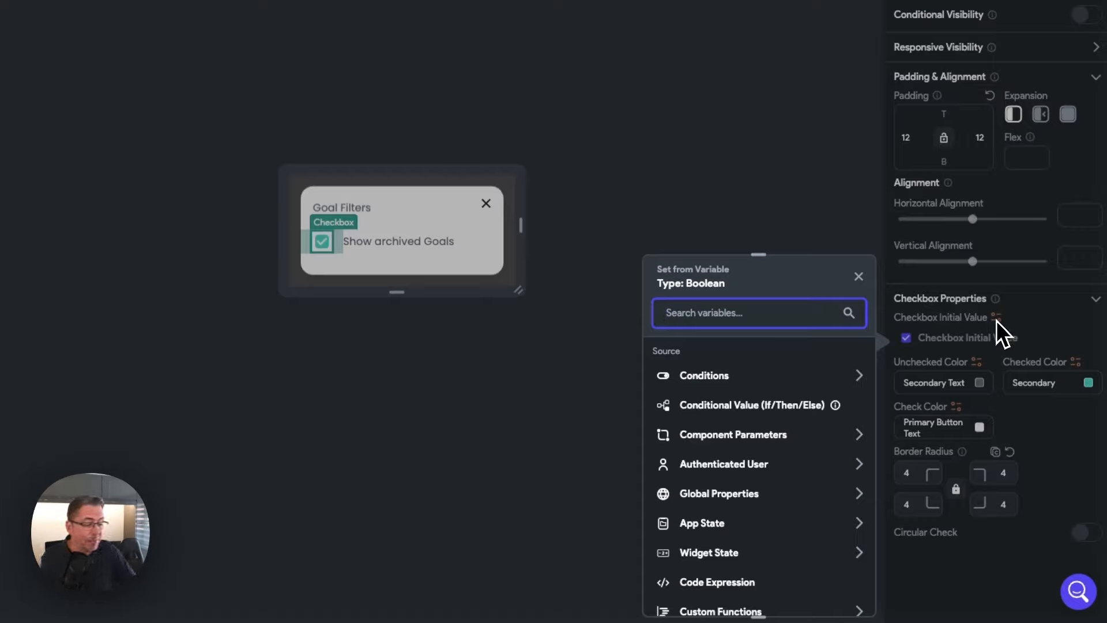
left_click(712, 526)
scroll(709, 524, "down", 3)
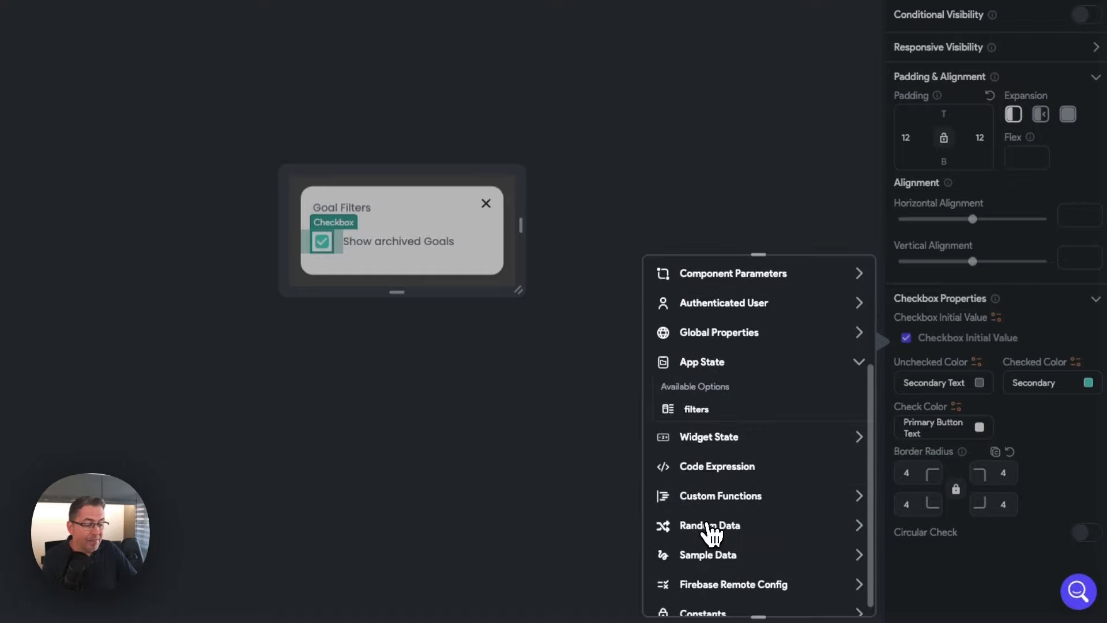
left_click(698, 409)
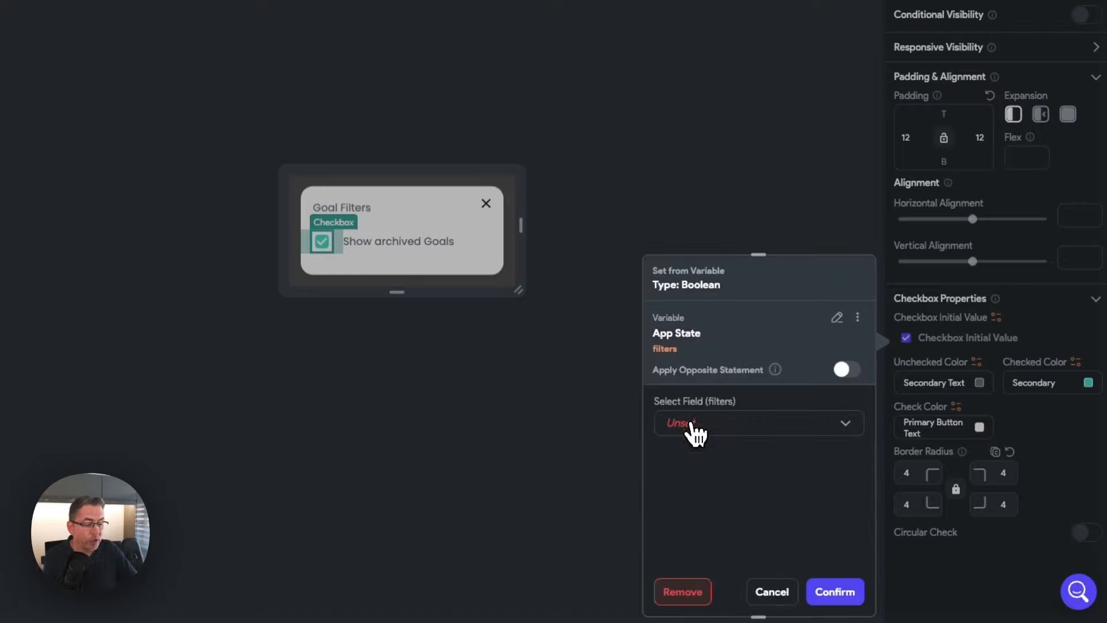
left_click(692, 423)
left_click(704, 430)
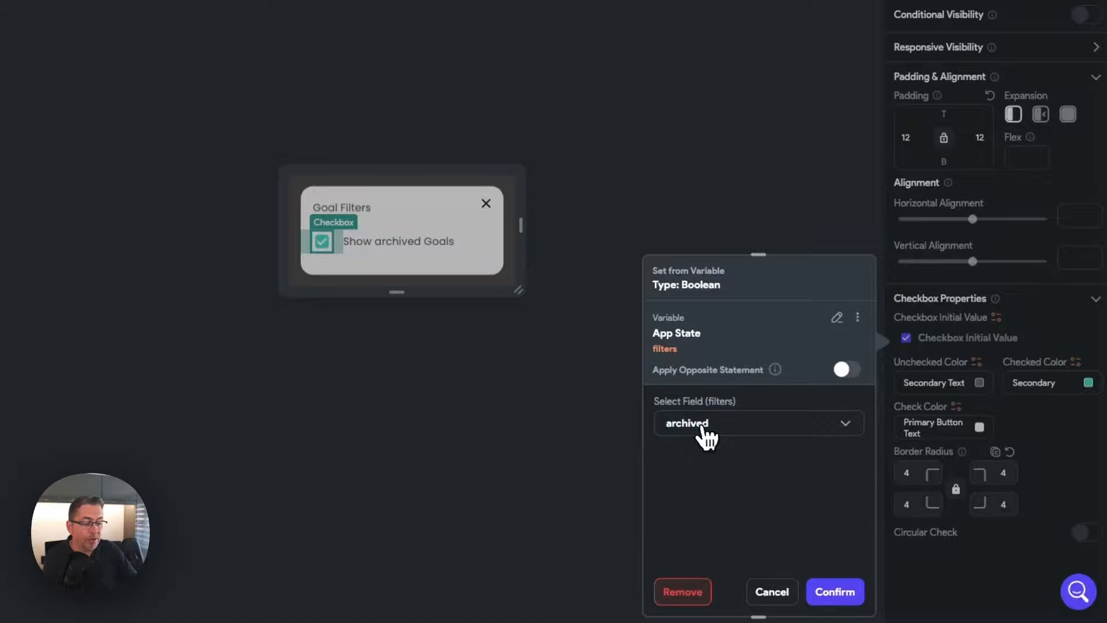
left_click(839, 592)
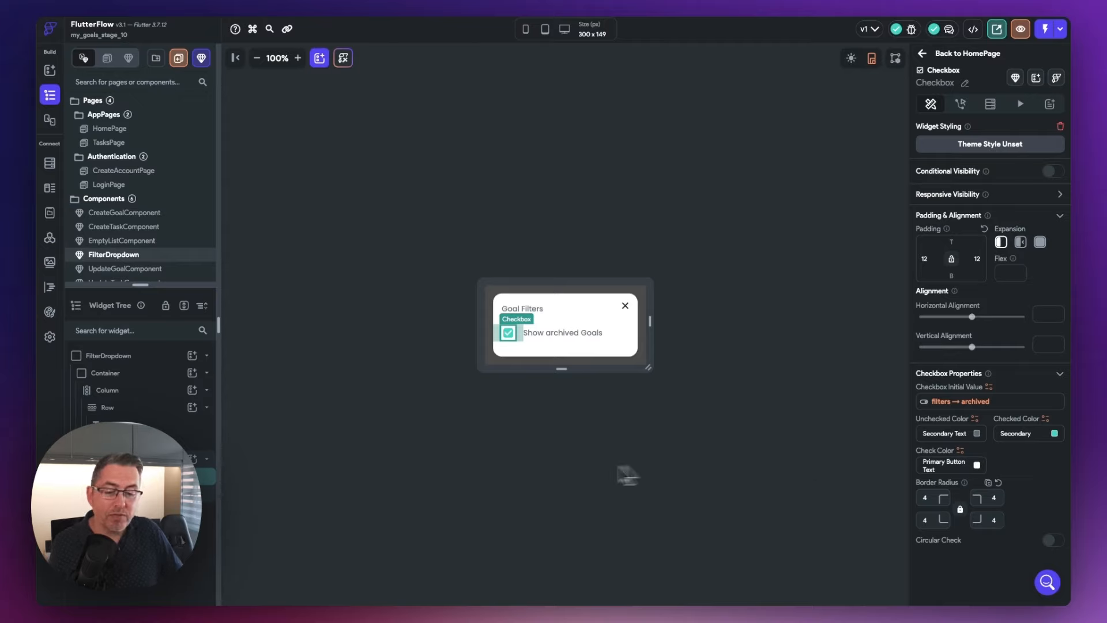
Step: Add an Update App State action to the checkbox's On Toggled On trigger
left_click(961, 107)
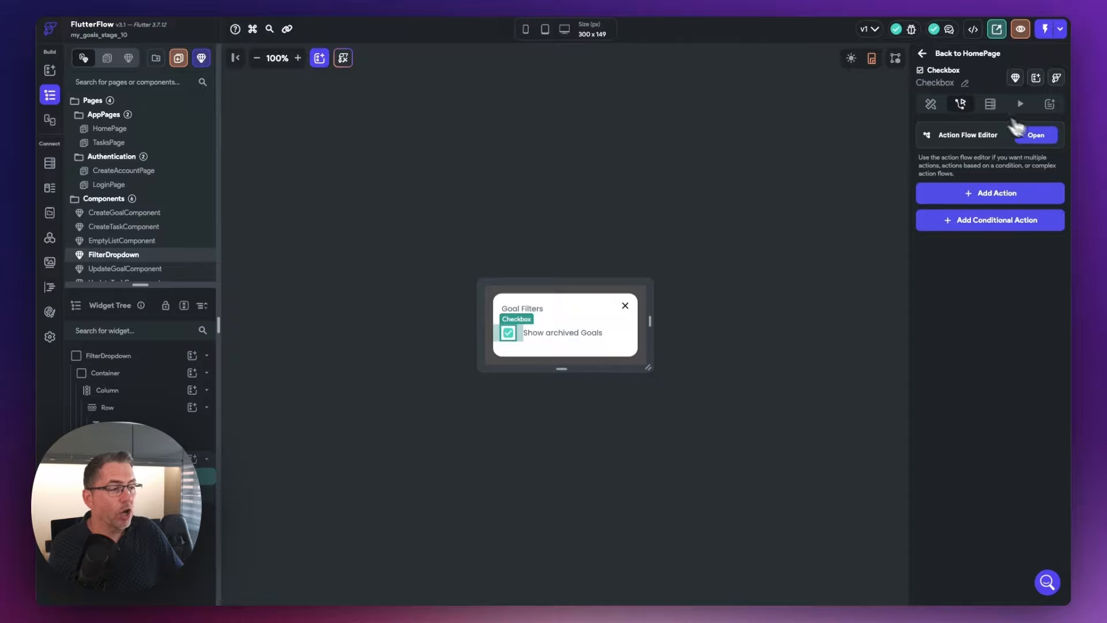
left_click(1036, 137)
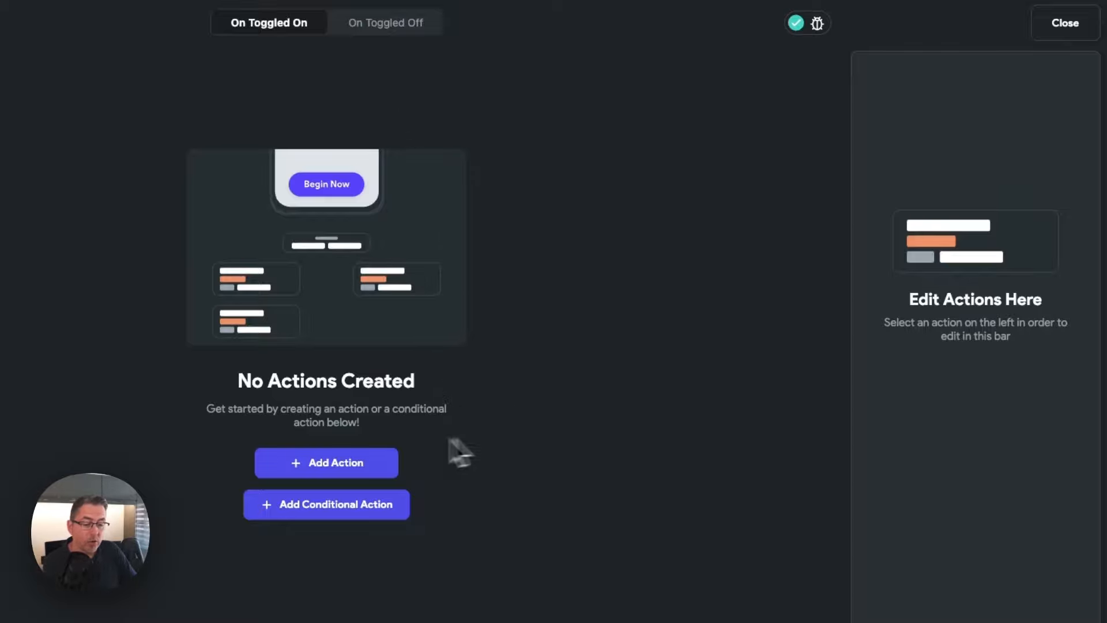
left_click(337, 467)
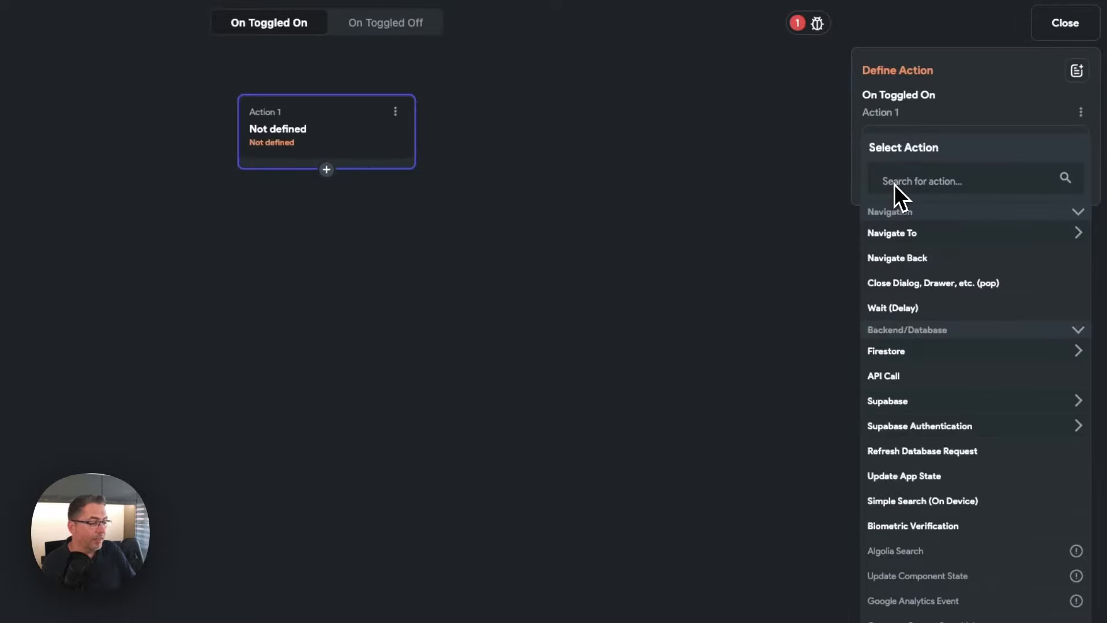
left_click(897, 479)
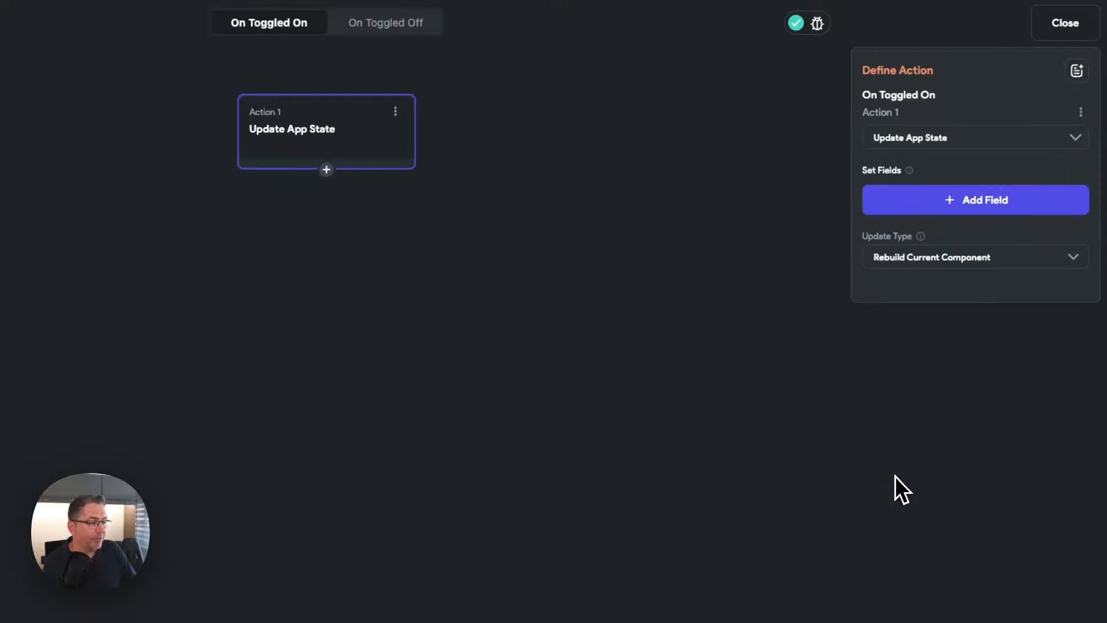
Step: Add the filters field to the On Toggled On action with the Update Field(s) update type
left_click(970, 210)
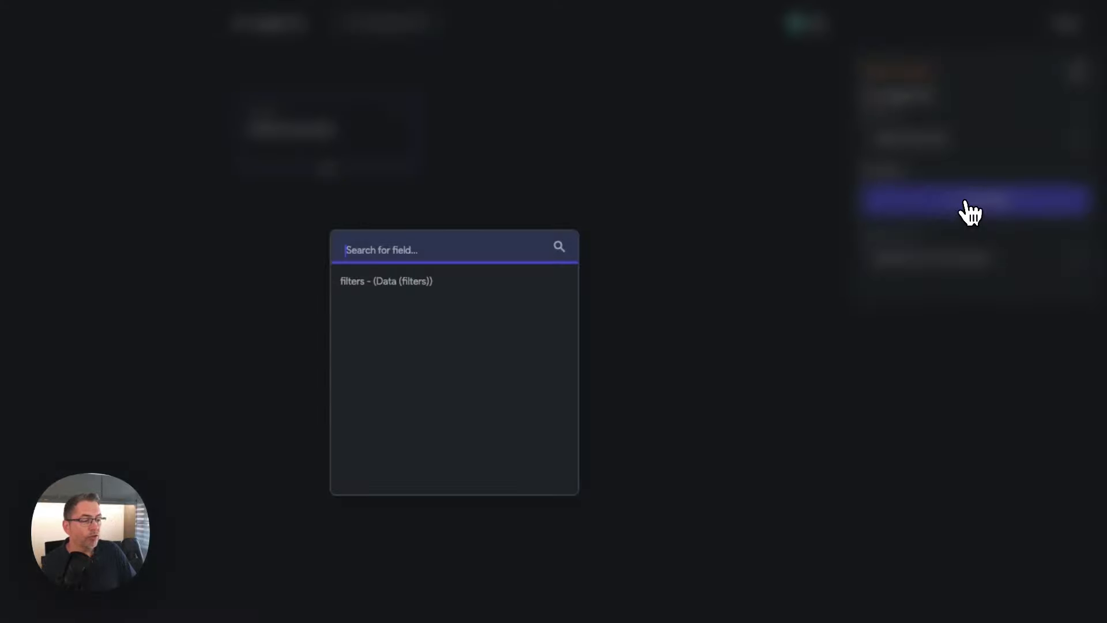
left_click(372, 283)
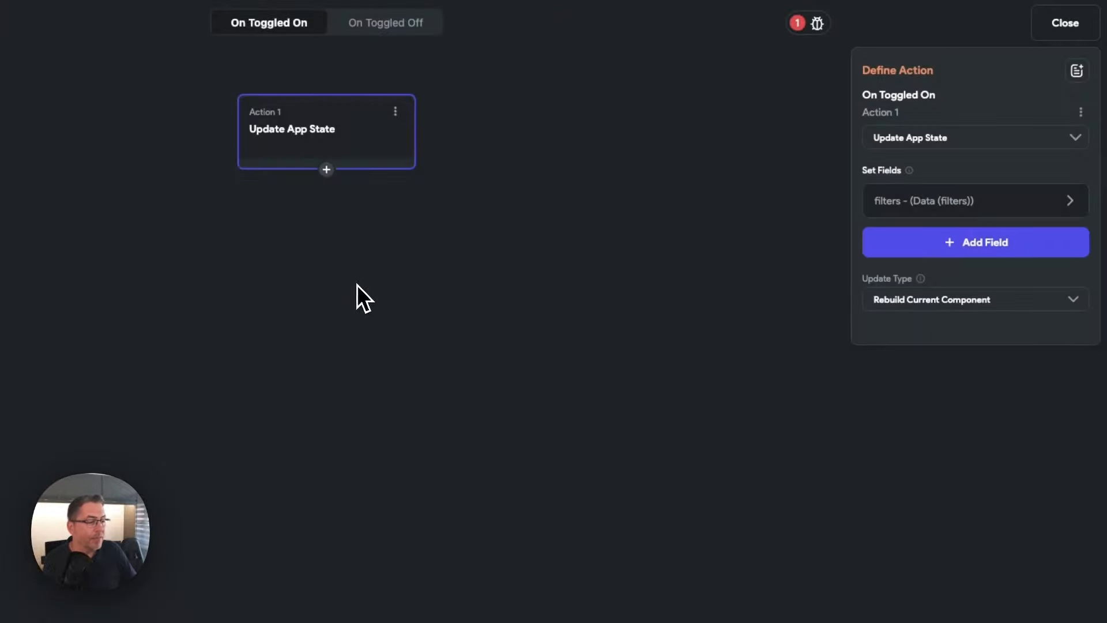
left_click(927, 211)
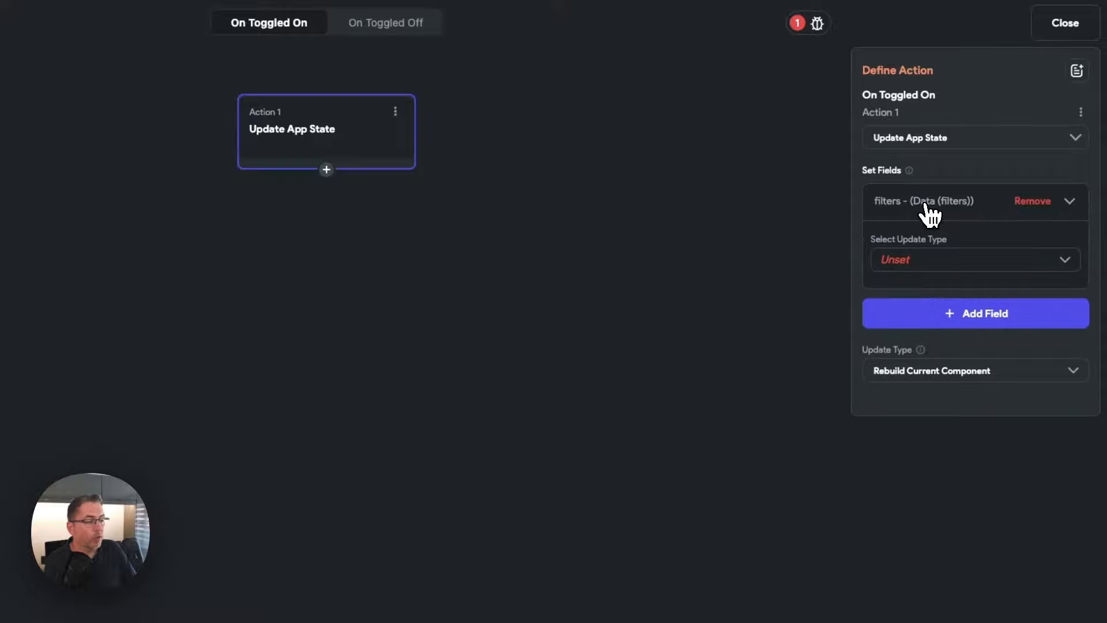
left_click(904, 268)
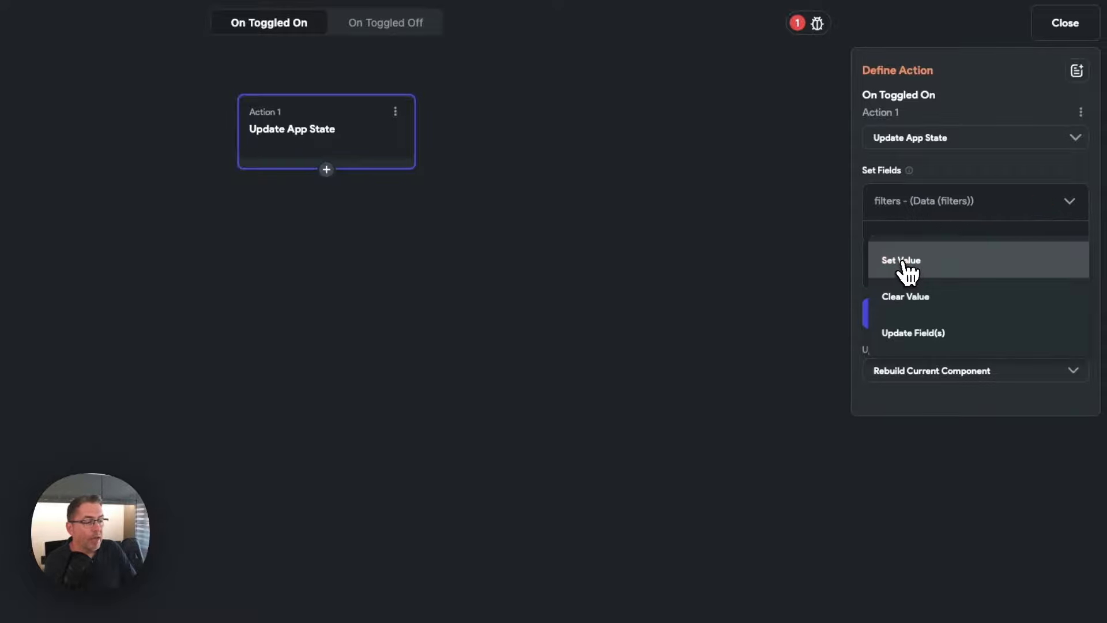
left_click(916, 337)
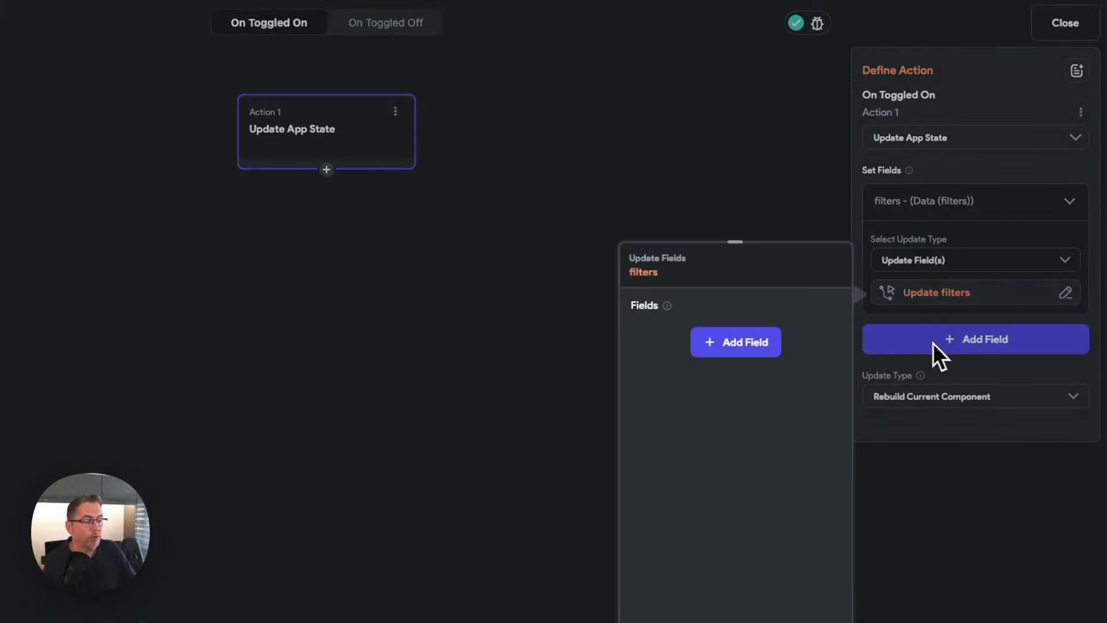
Step: Add the archived field to the filters update and set its value to the constant True
left_click(738, 350)
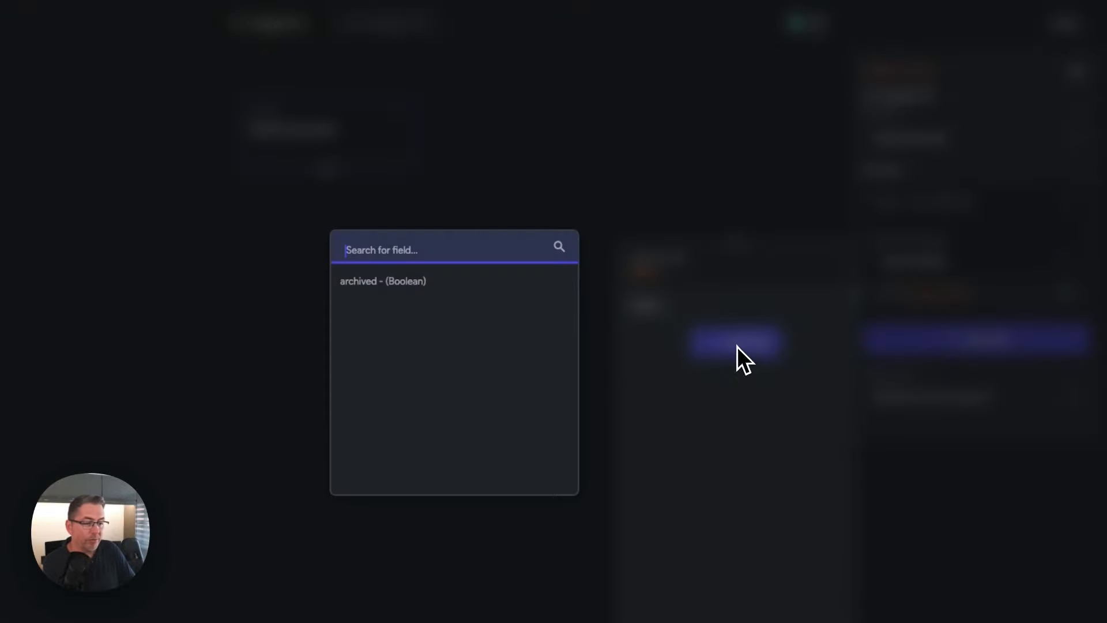
left_click(365, 284)
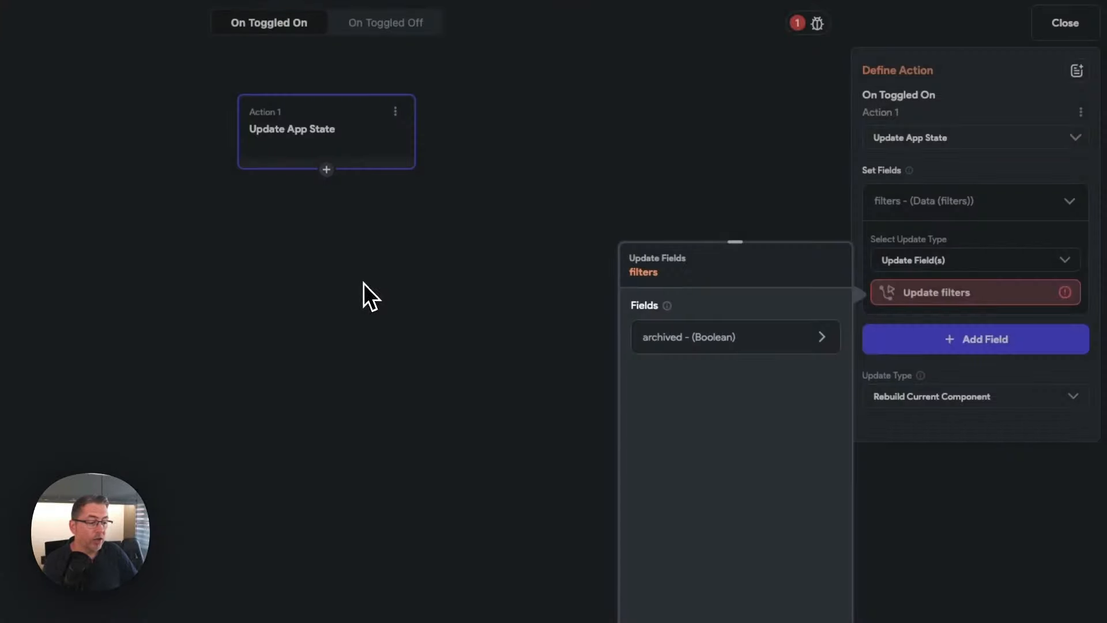
left_click(703, 348)
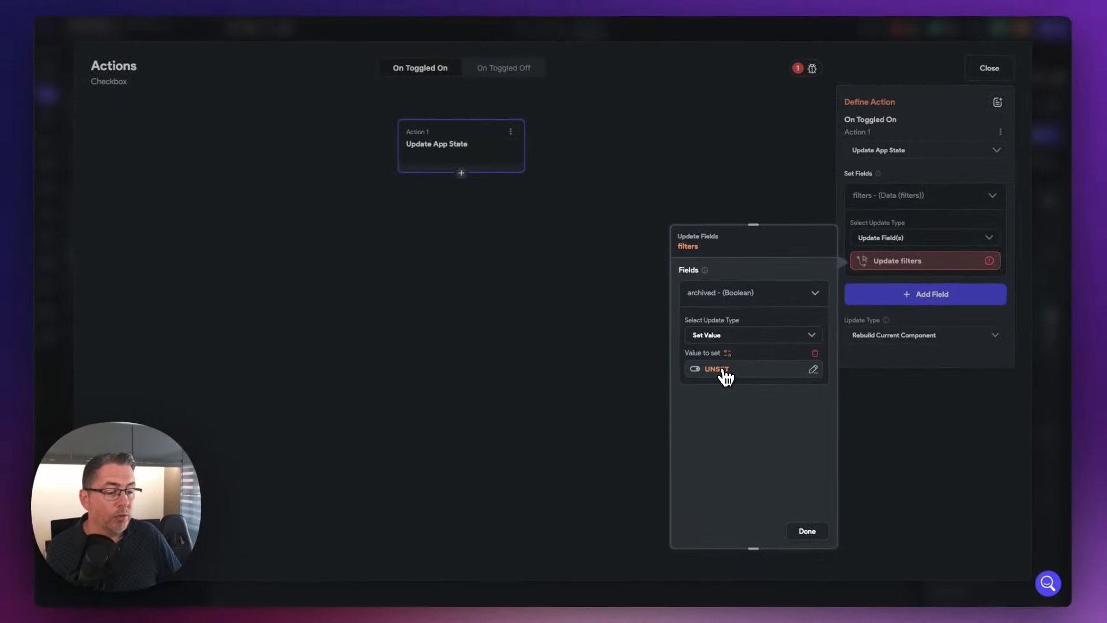
left_click(719, 370)
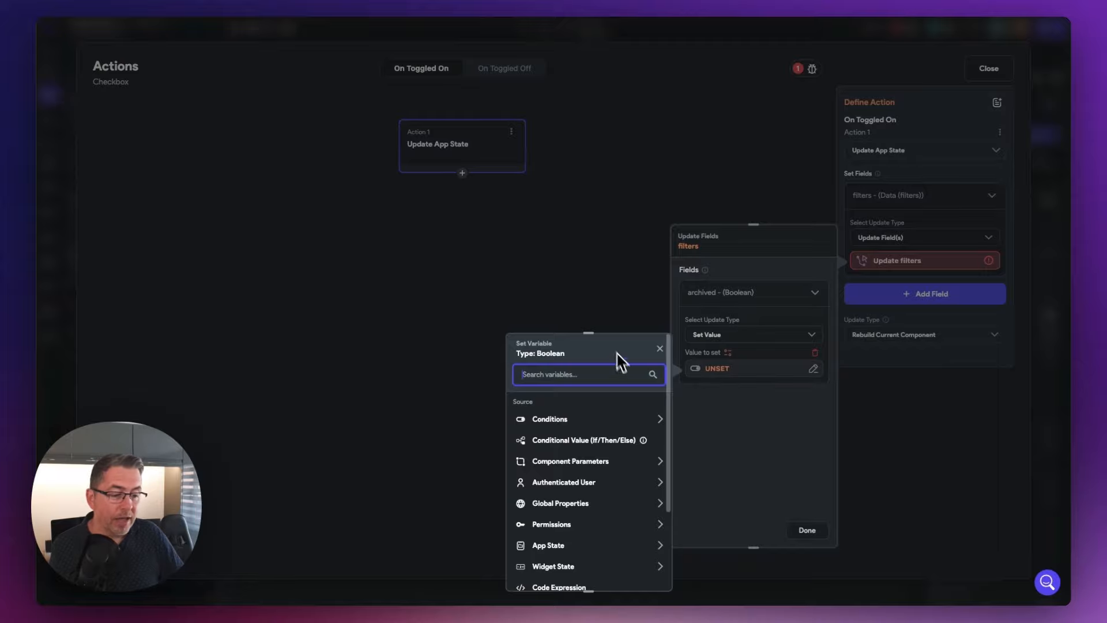
scroll(650, 522, "down", 3)
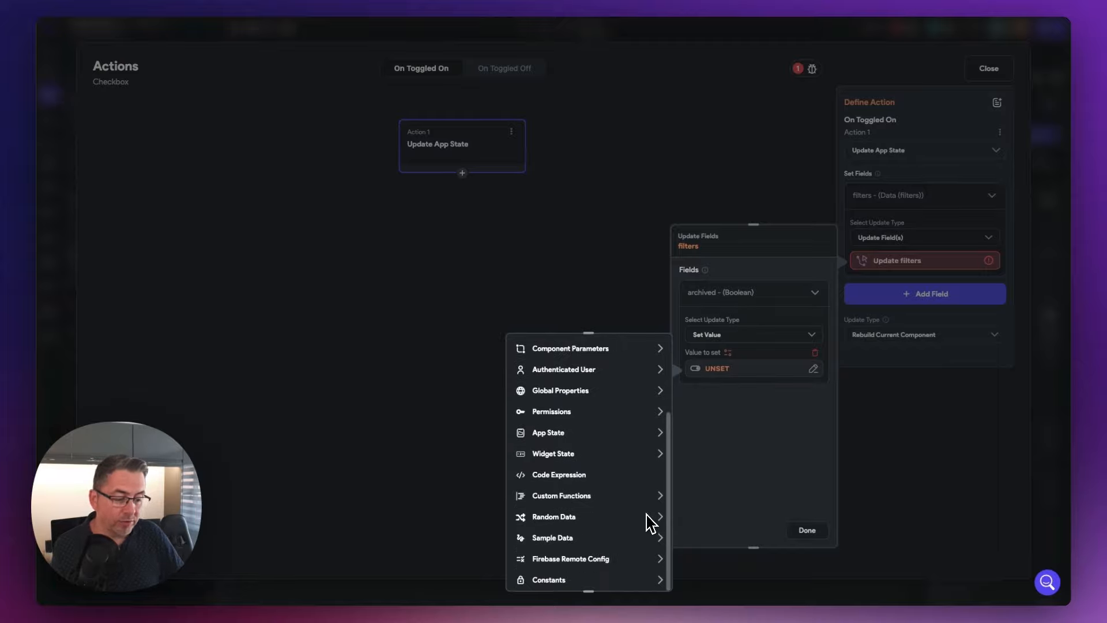
left_click(557, 581)
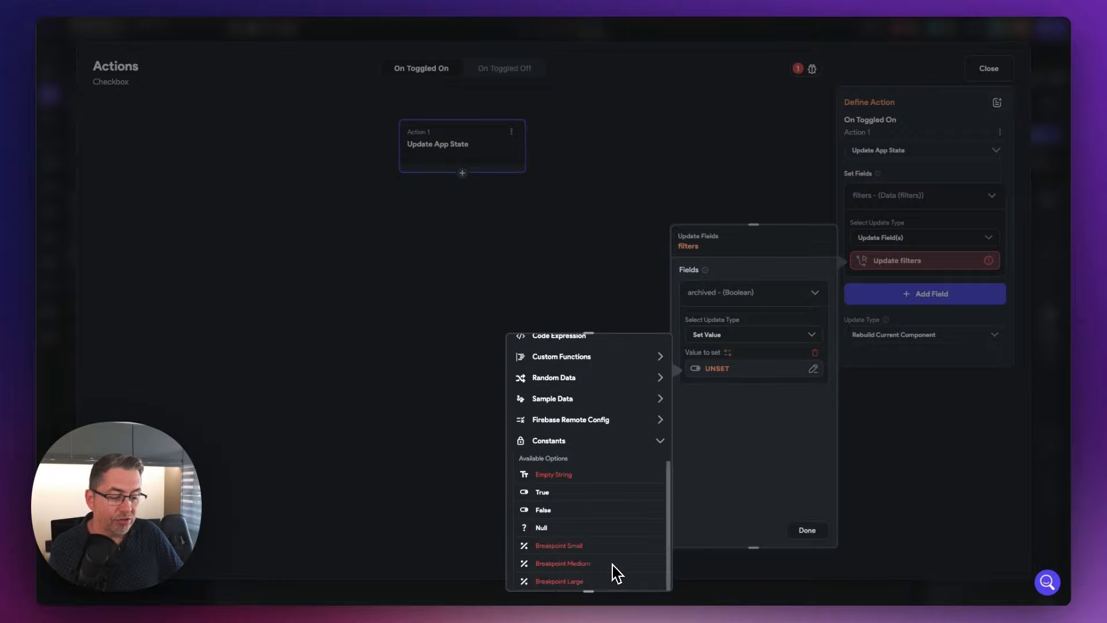
left_click(541, 494)
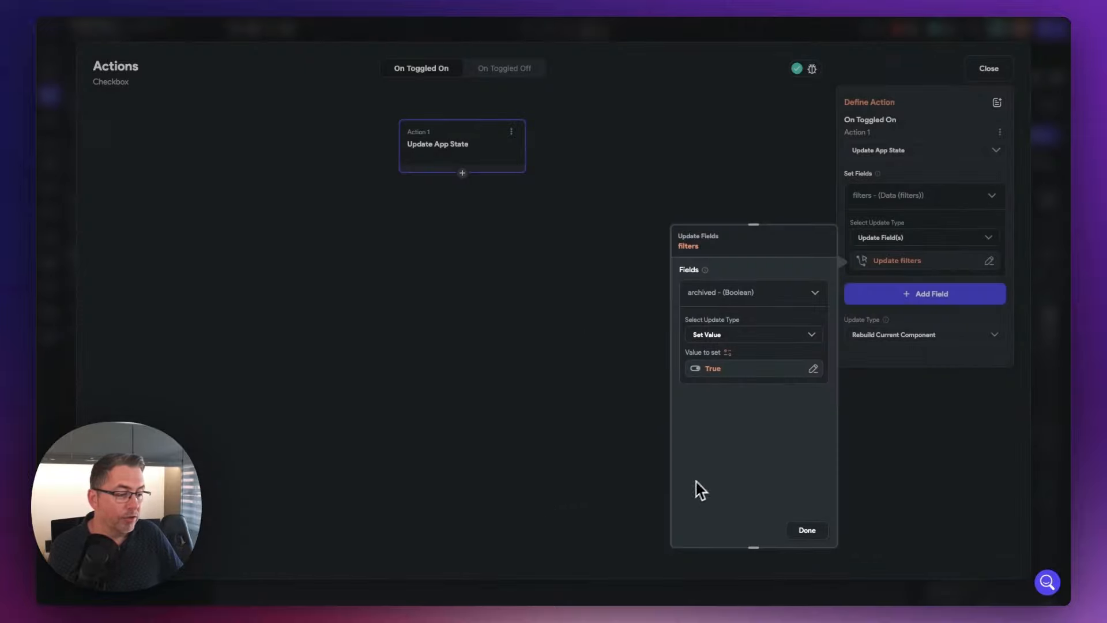
left_click(813, 529)
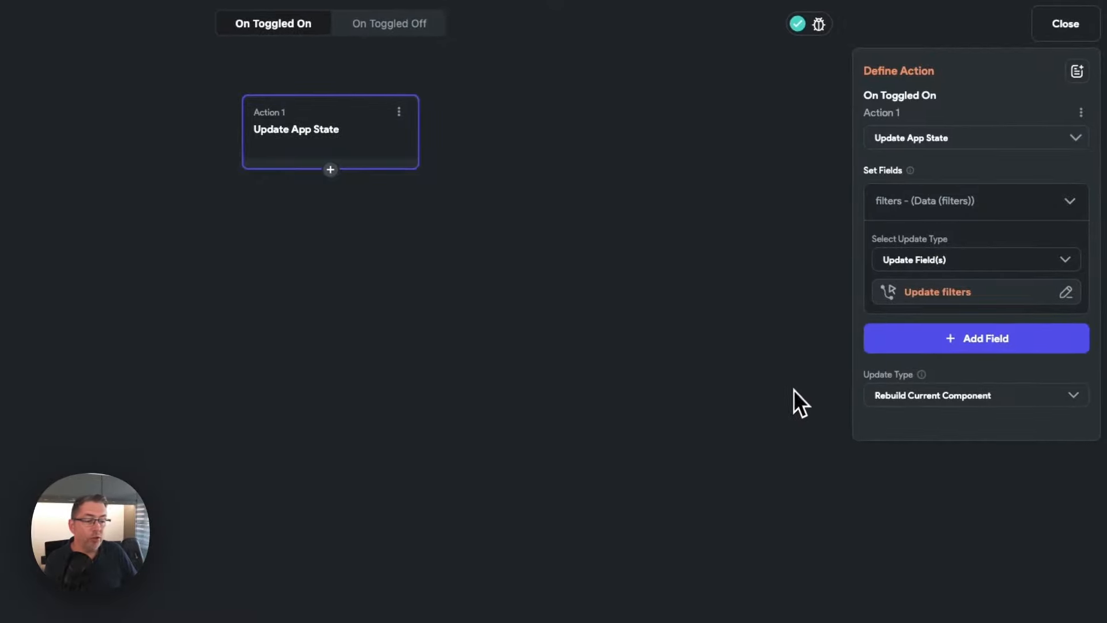
Step: Copy the Update App State action and paste it into the checkbox's On Toggled Off trigger
left_click(399, 112)
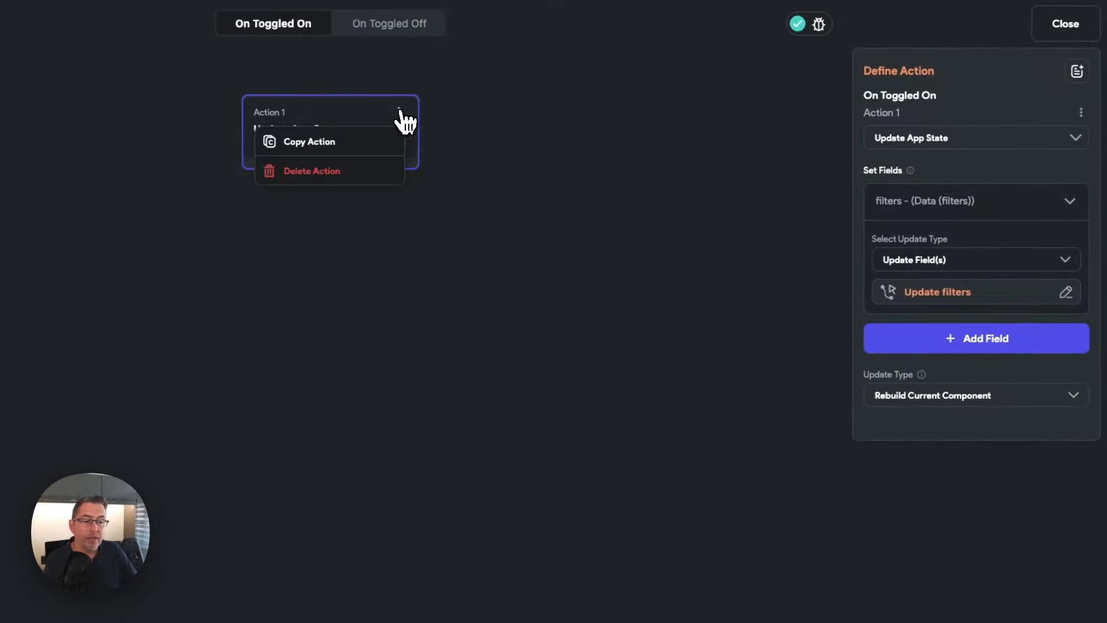
left_click(354, 144)
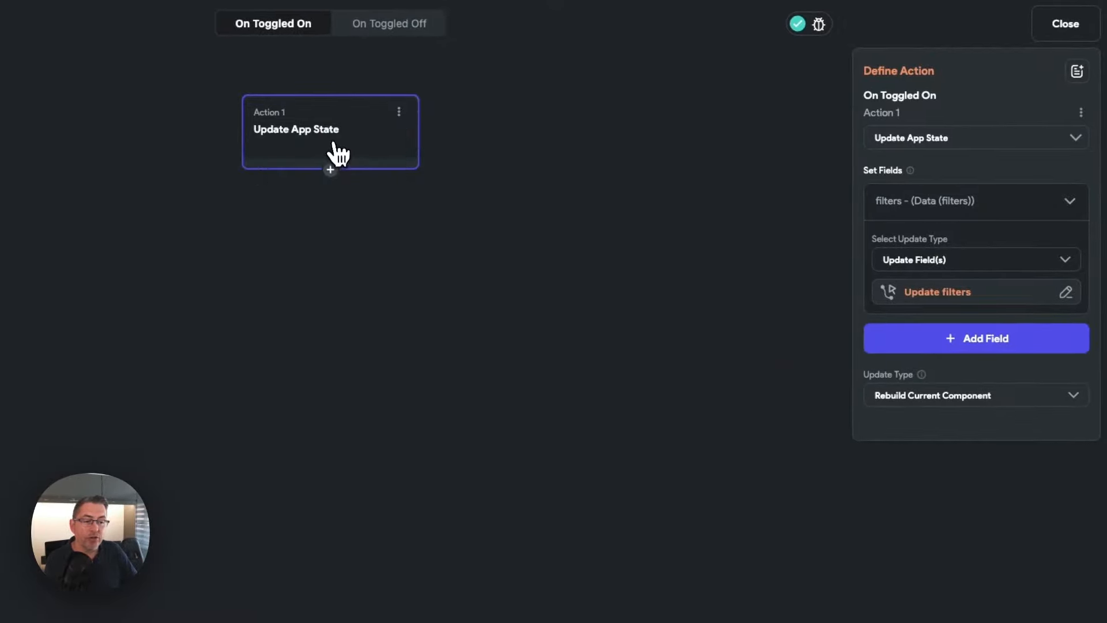
left_click(377, 33)
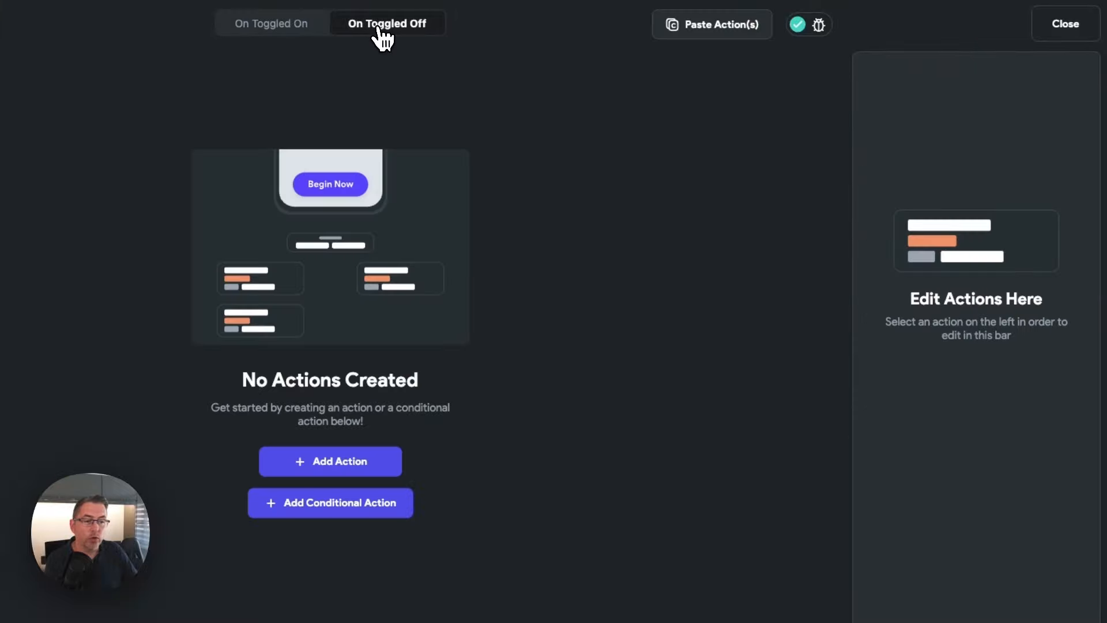
left_click(716, 32)
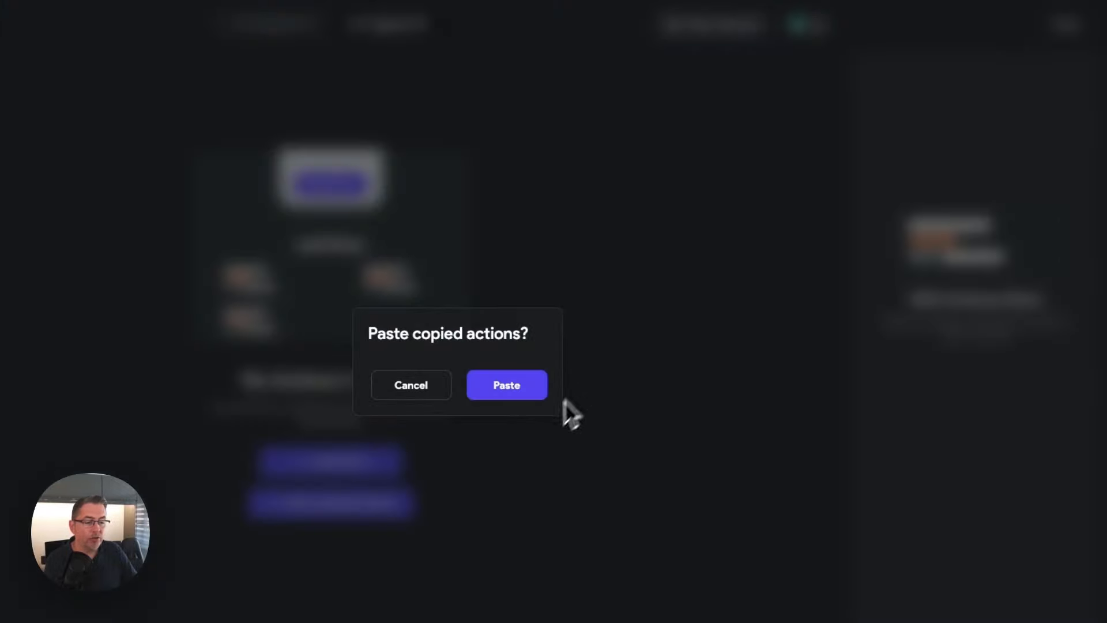
left_click(515, 384)
Step: Set the archived field's value to the constant False in the On Toggled Off action's filters update and close the action editor
left_click(338, 139)
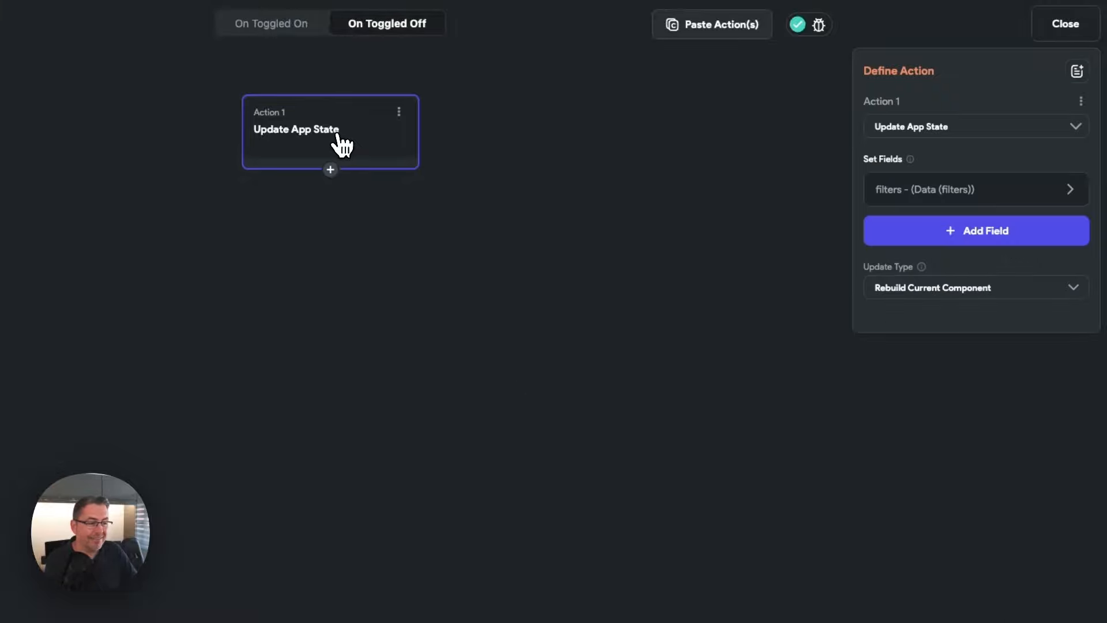
left_click(885, 201)
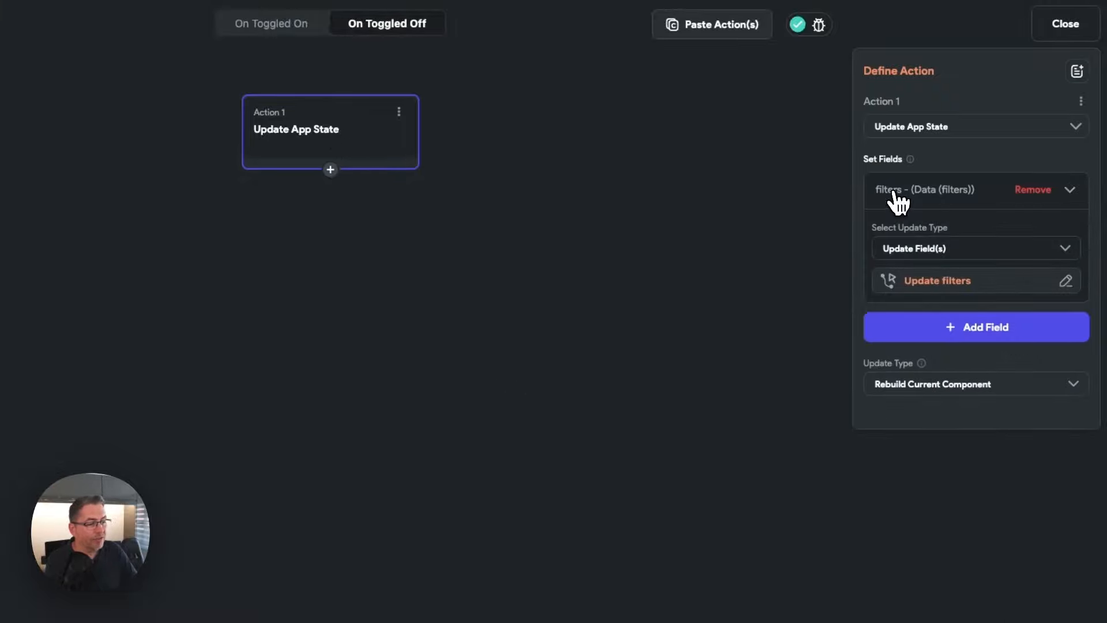
left_click(940, 281)
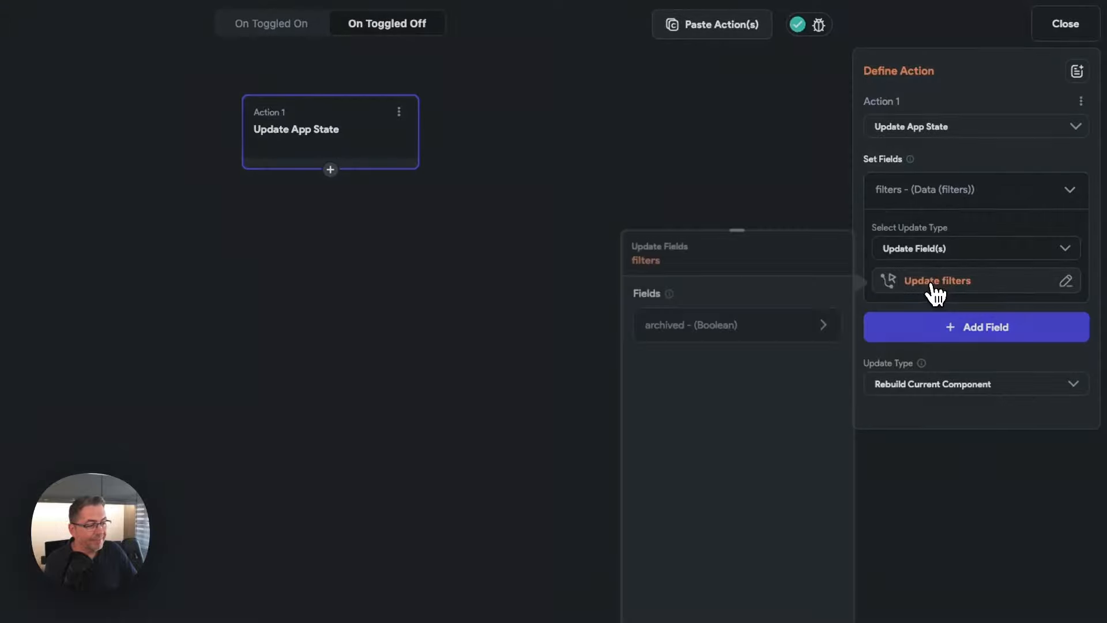
left_click(677, 340)
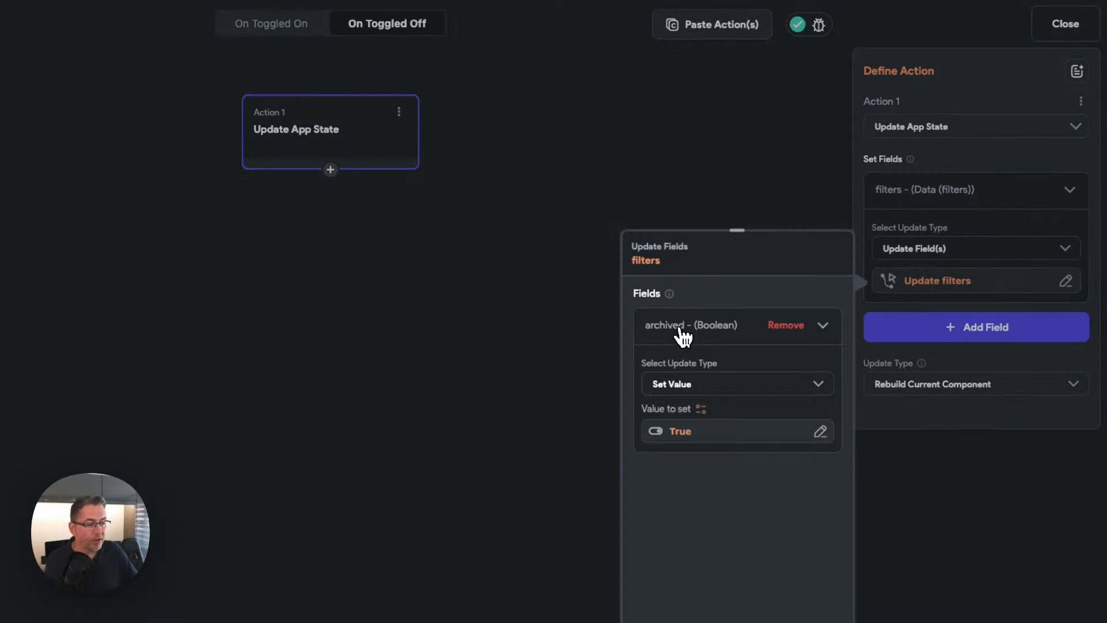
left_click(682, 440)
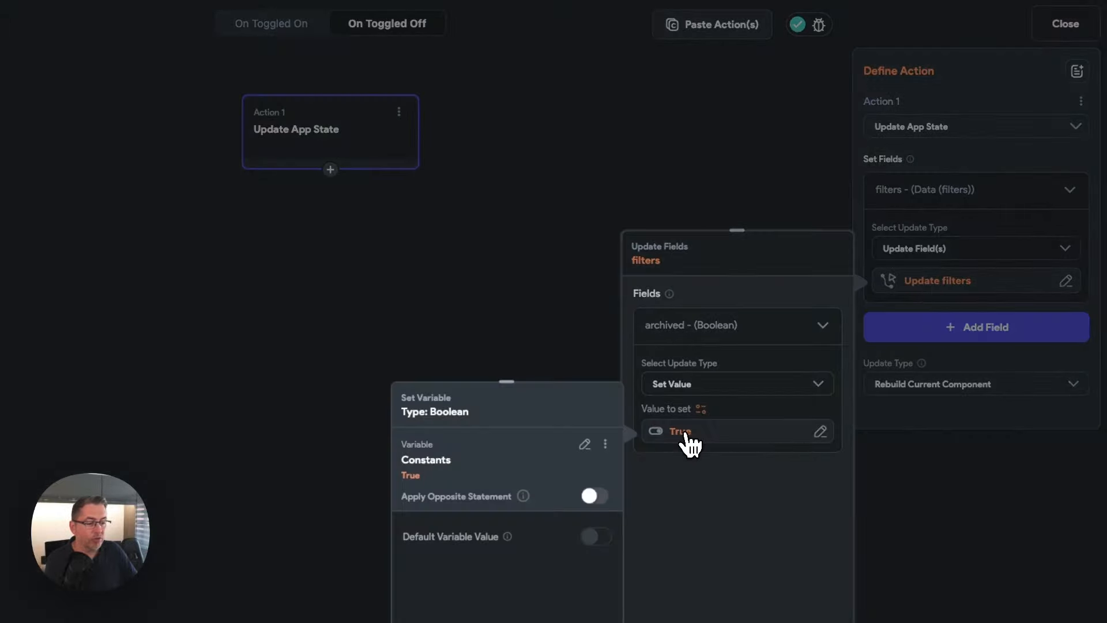
left_click(585, 446)
scroll(545, 570, "down", 8)
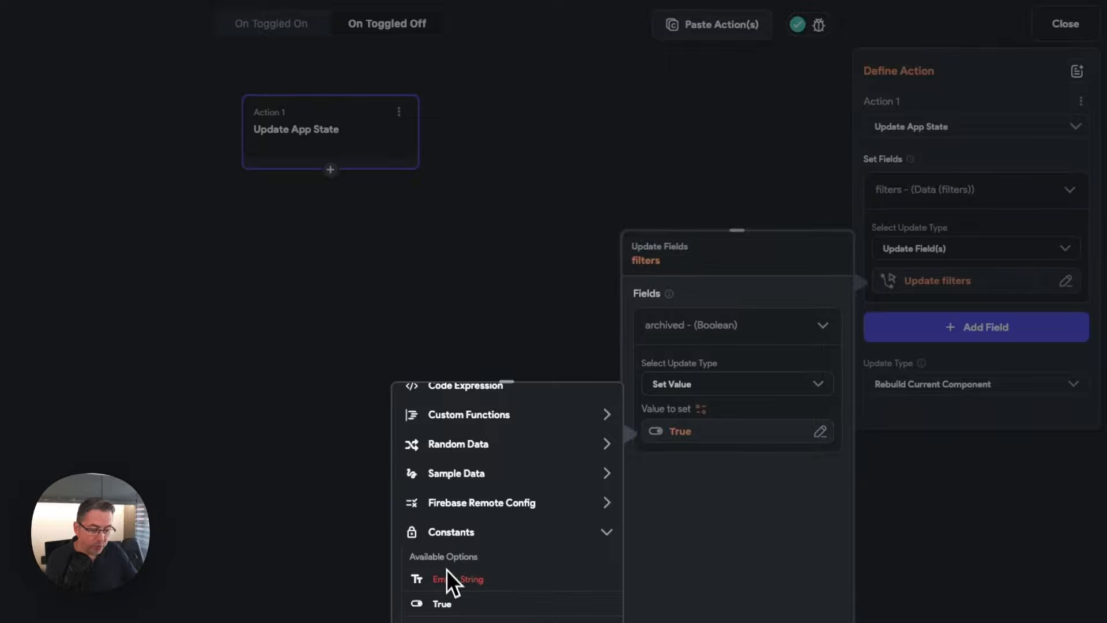
left_click(545, 504)
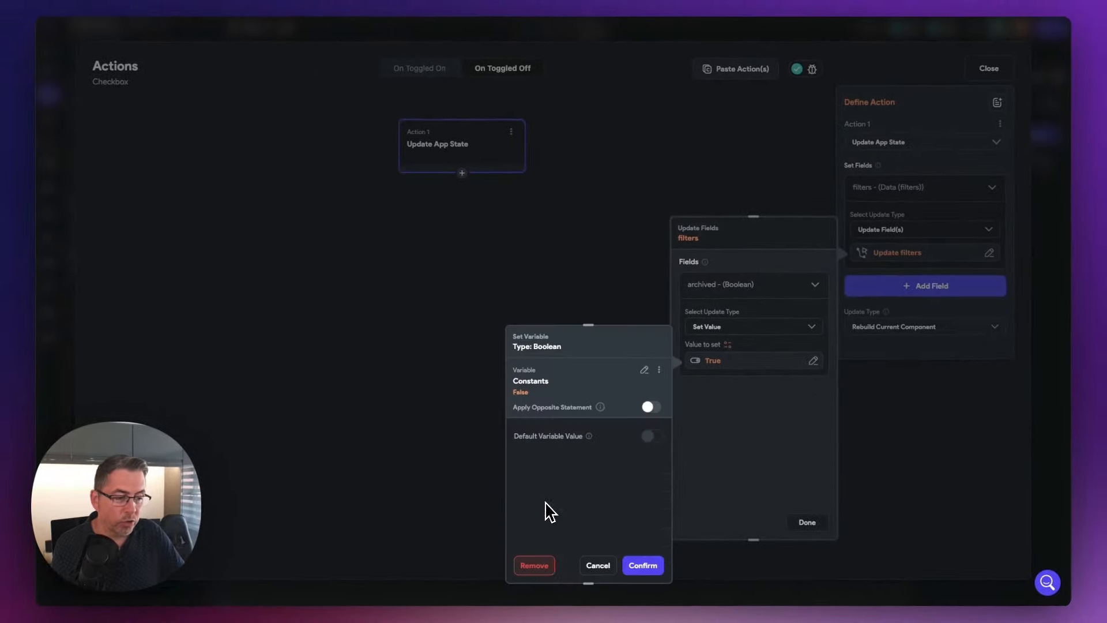
left_click(641, 566)
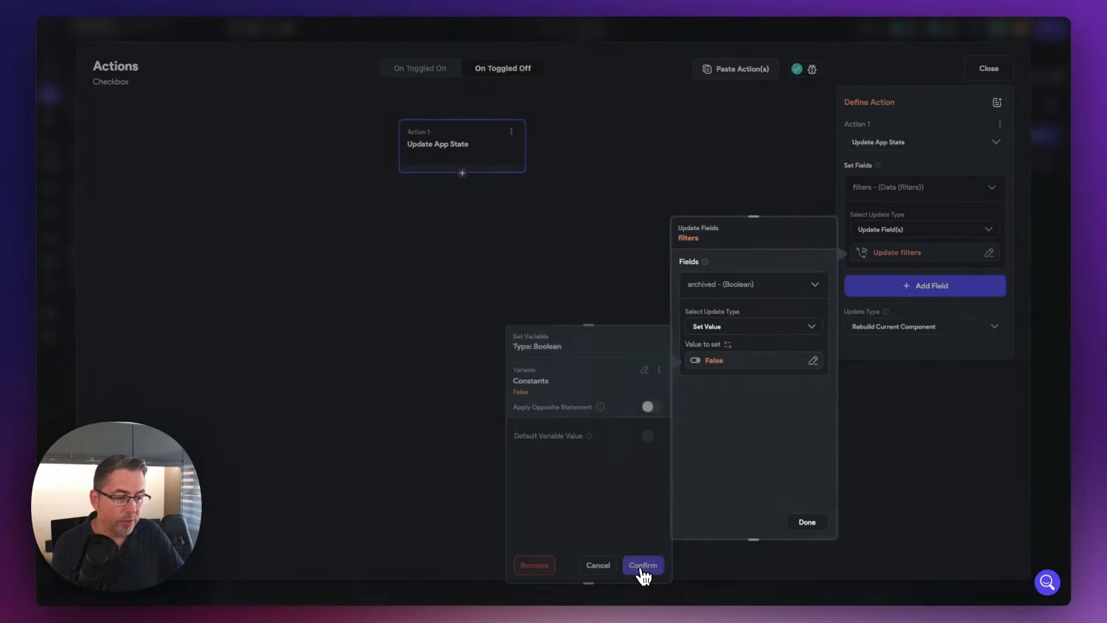
left_click(807, 522)
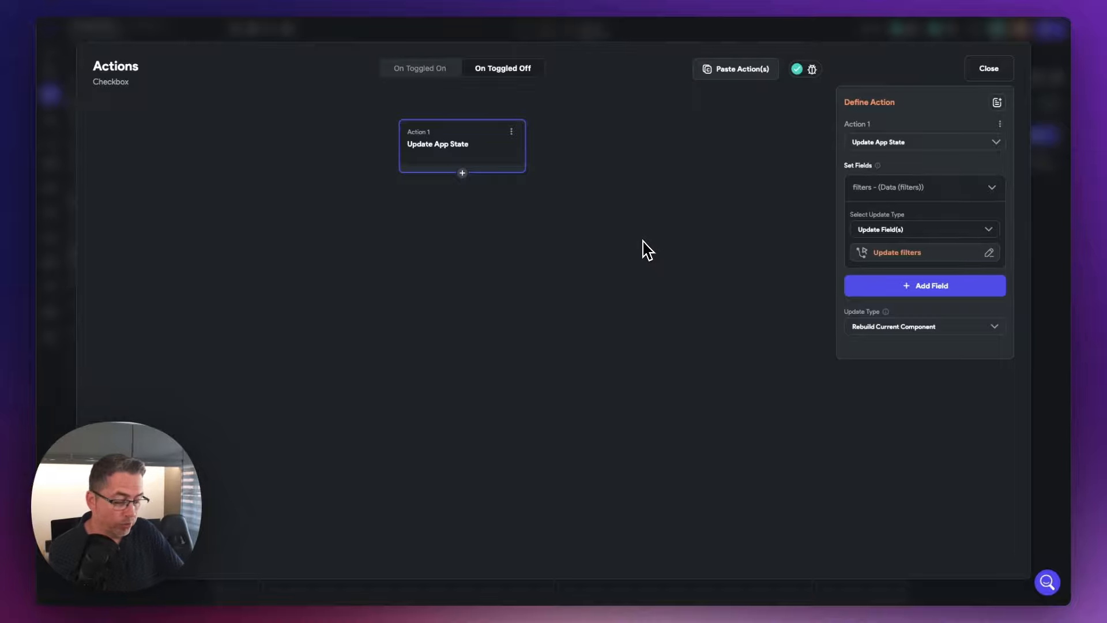
left_click(985, 74)
left_click(713, 232)
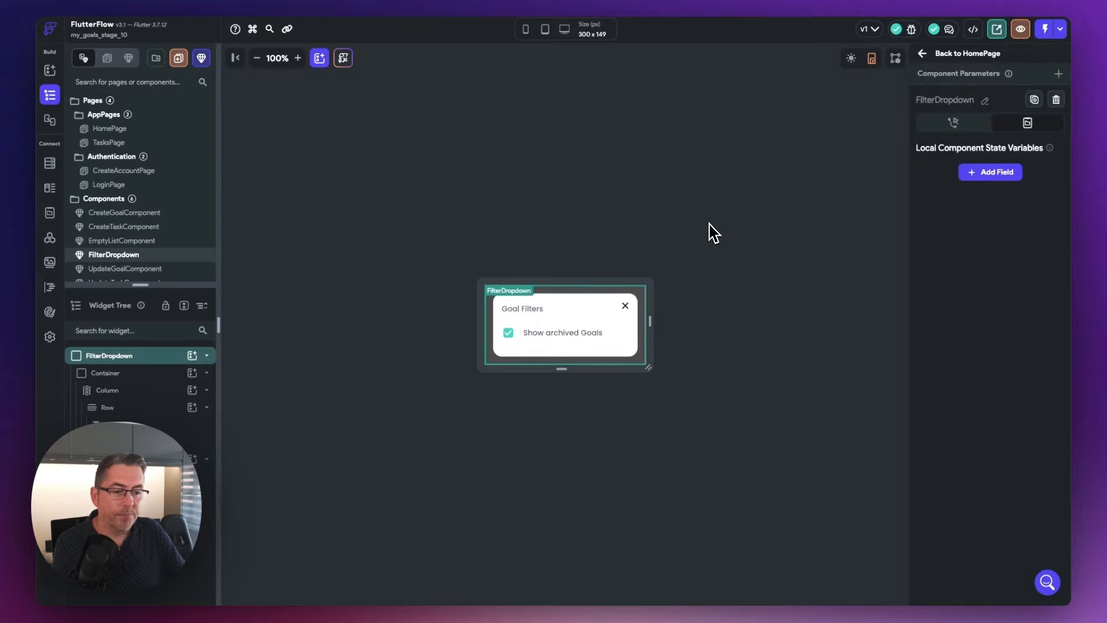
Step: Add a Close Dialog, Drawer, etc. action to the On Tap trigger of the Goal Filters close icon
left_click(624, 307)
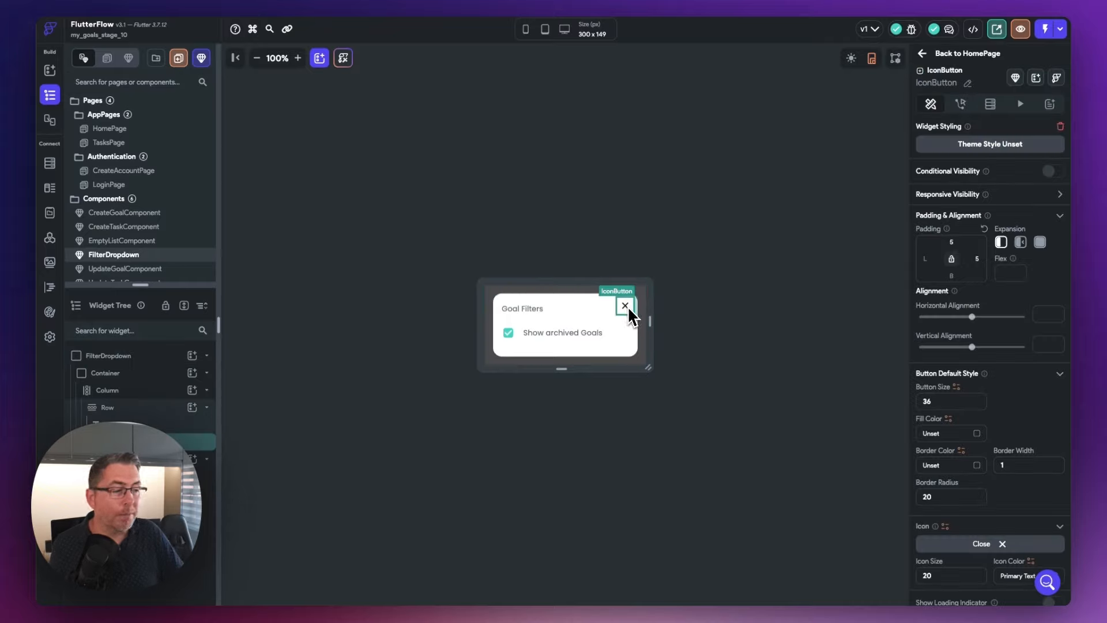
left_click(959, 105)
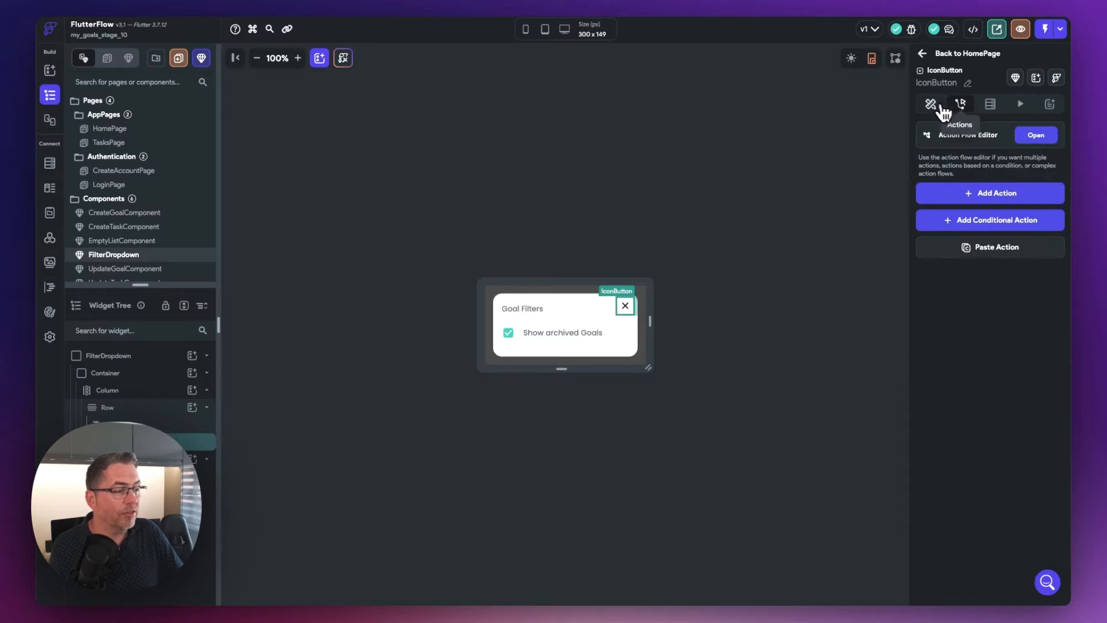
left_click(1000, 201)
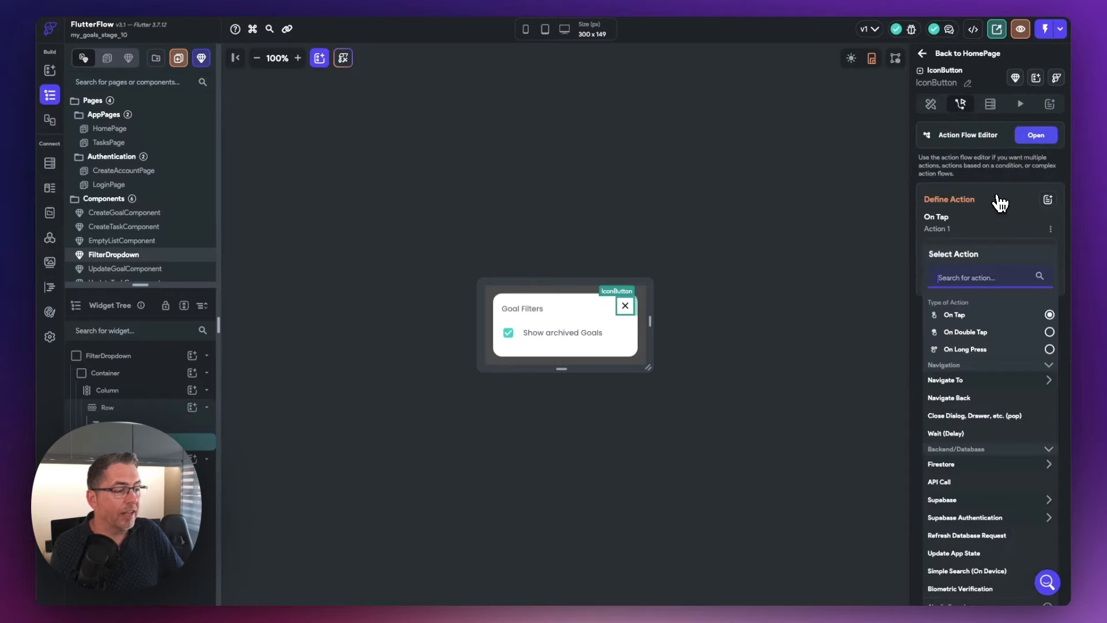
left_click(956, 419)
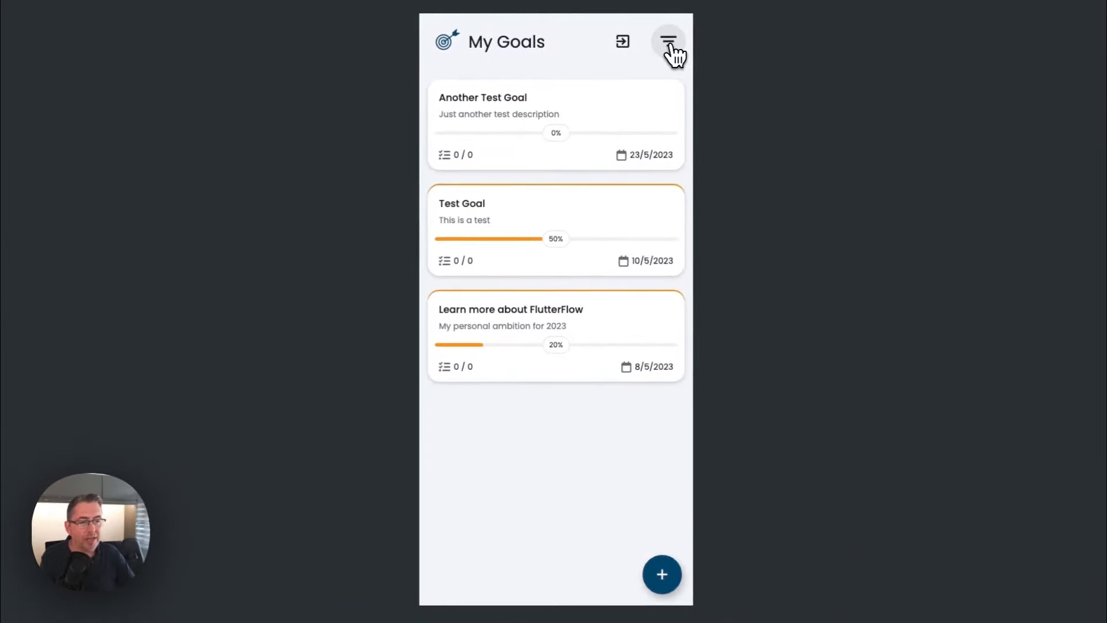
Step: Add an On Page Load Slide animation to the FilterDropdown's Container
left_click(671, 47)
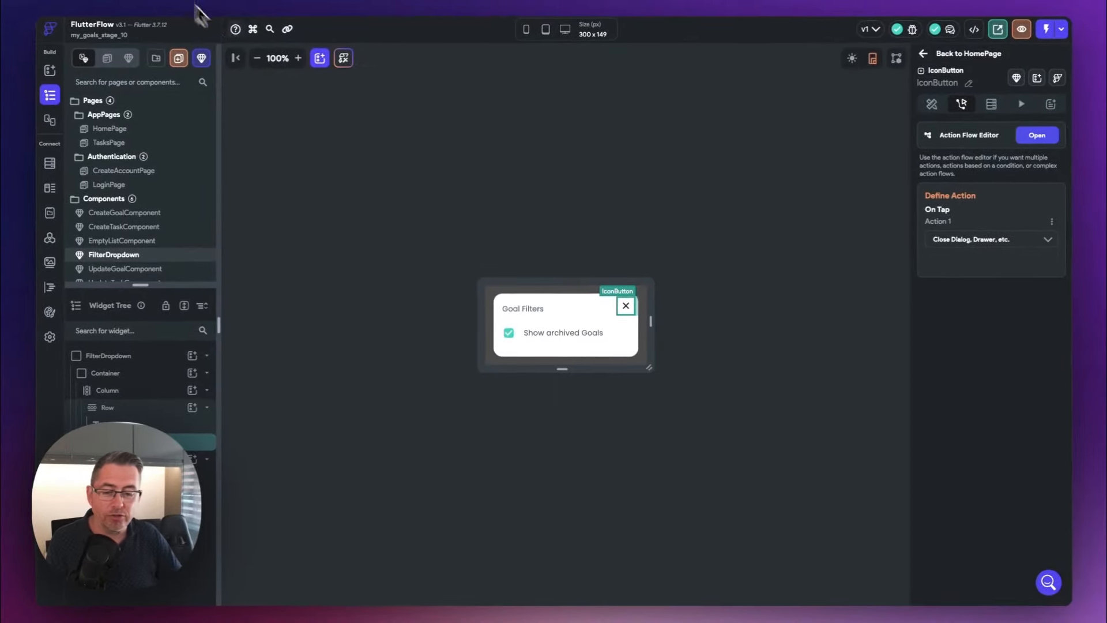
left_click(116, 380)
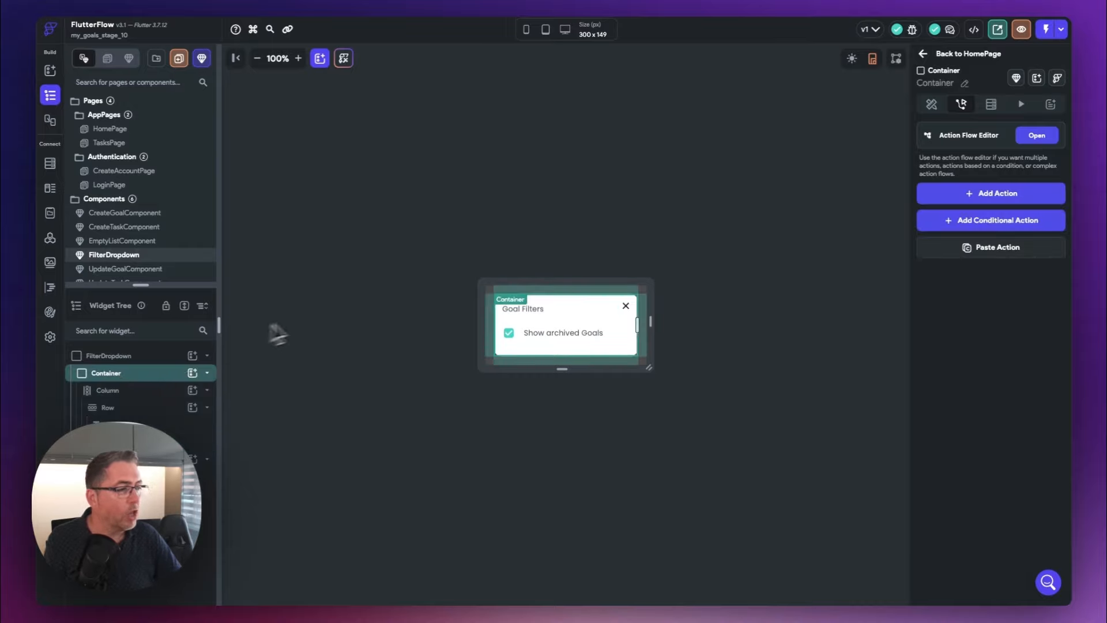
left_click(1019, 110)
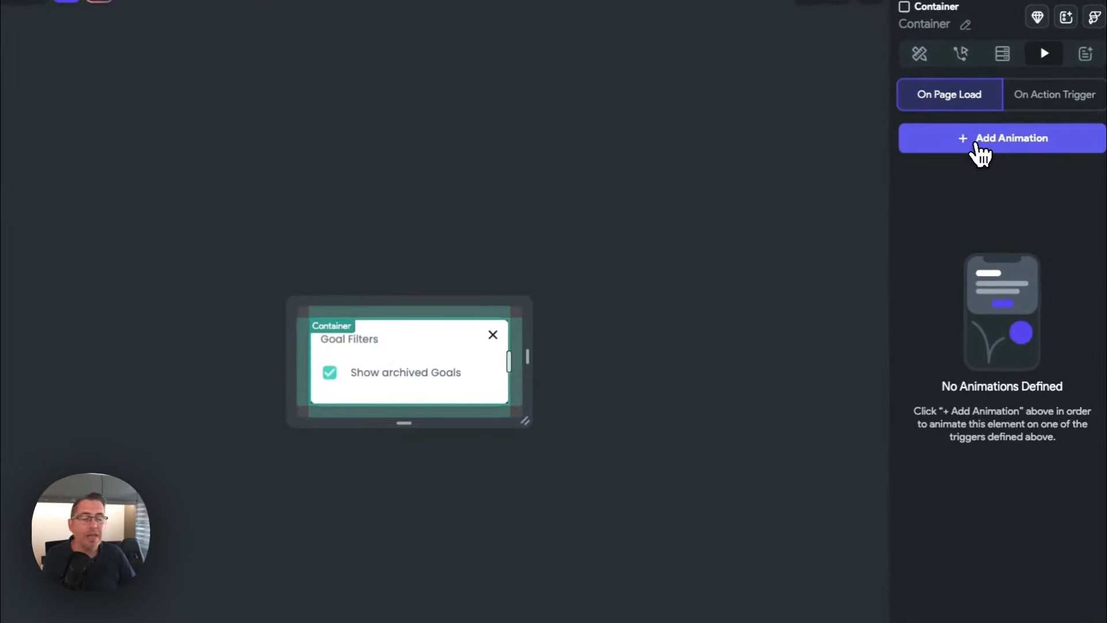
left_click(981, 146)
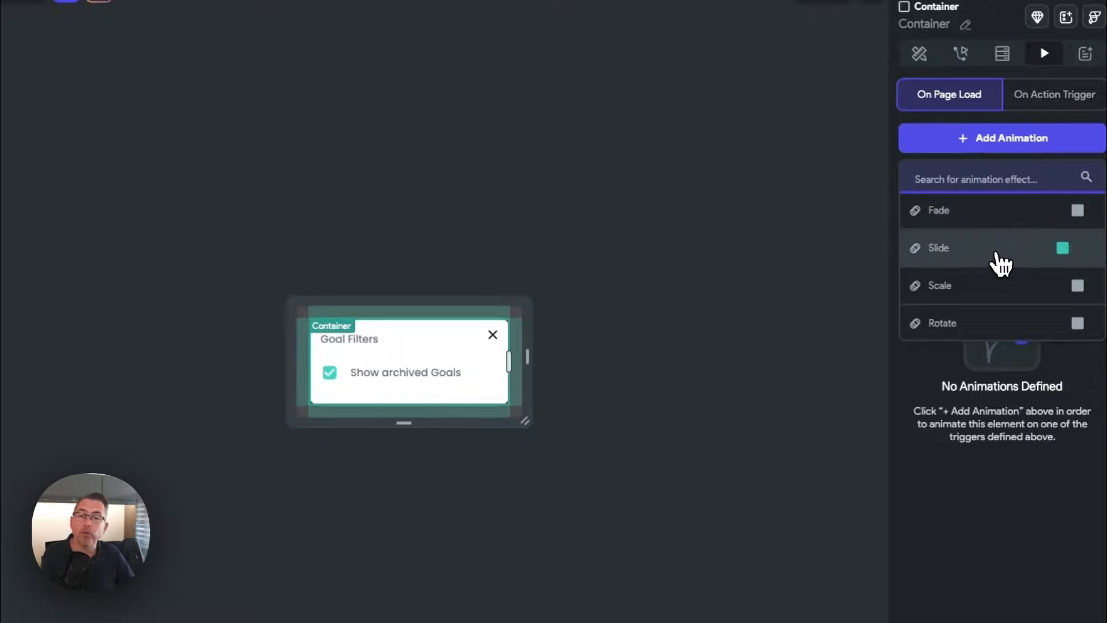
left_click(995, 250)
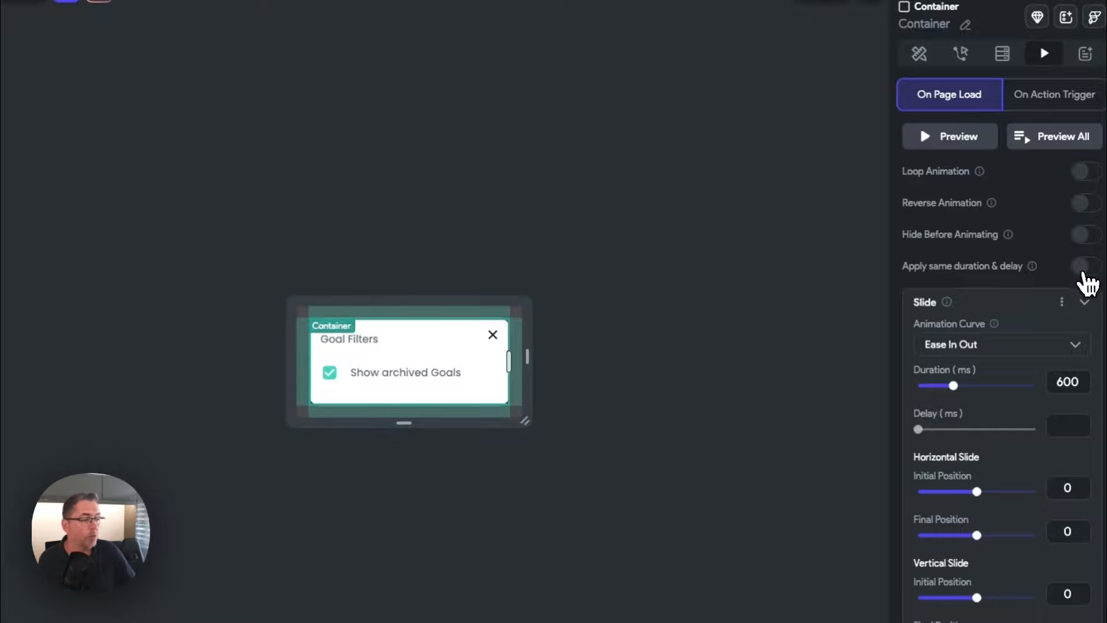
Step: Apply the same duration and delay to the Container's animations and set the duration to 300 ms
left_click(1083, 269)
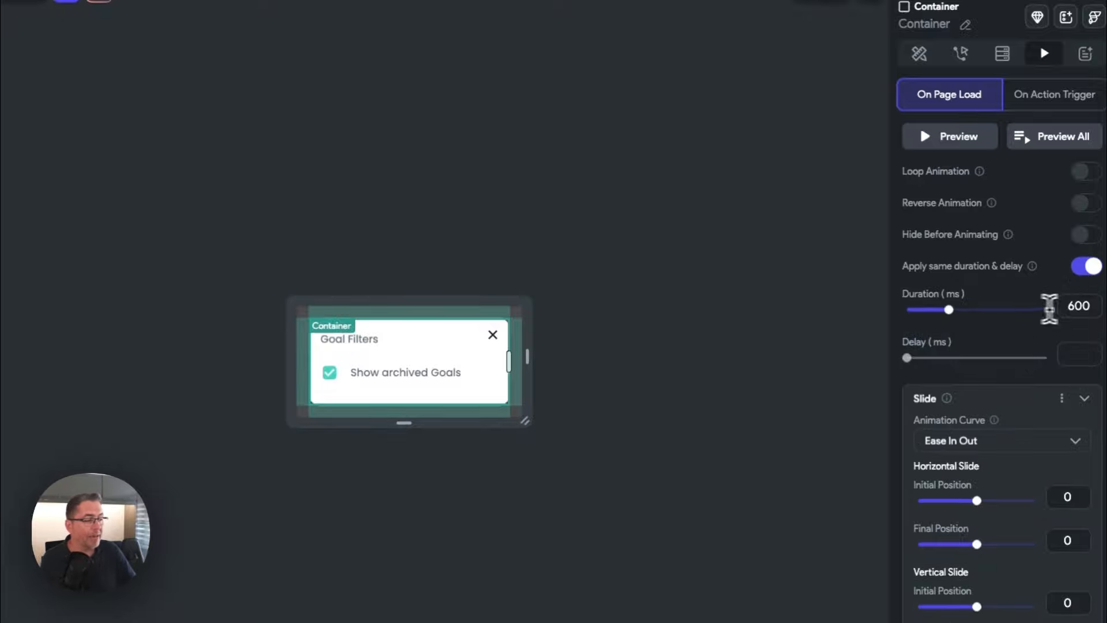
left_click(1074, 305)
key("BackSpace")
type("3")
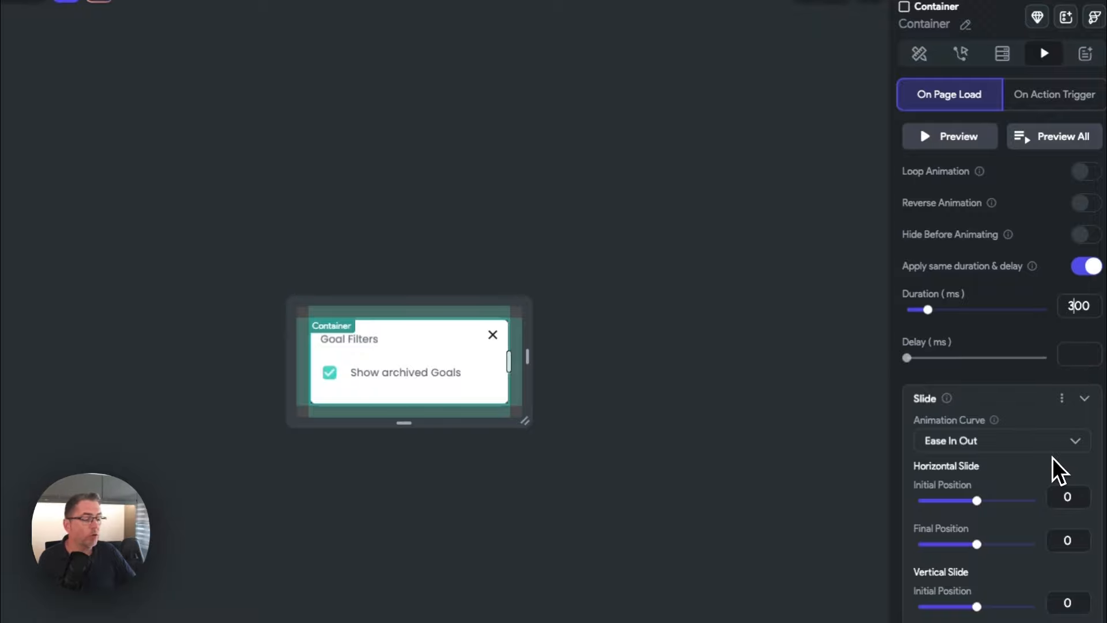
Step: Set the Slide animation's vertical initial position to -20 and preview it
scroll(1051, 457, "down", 1)
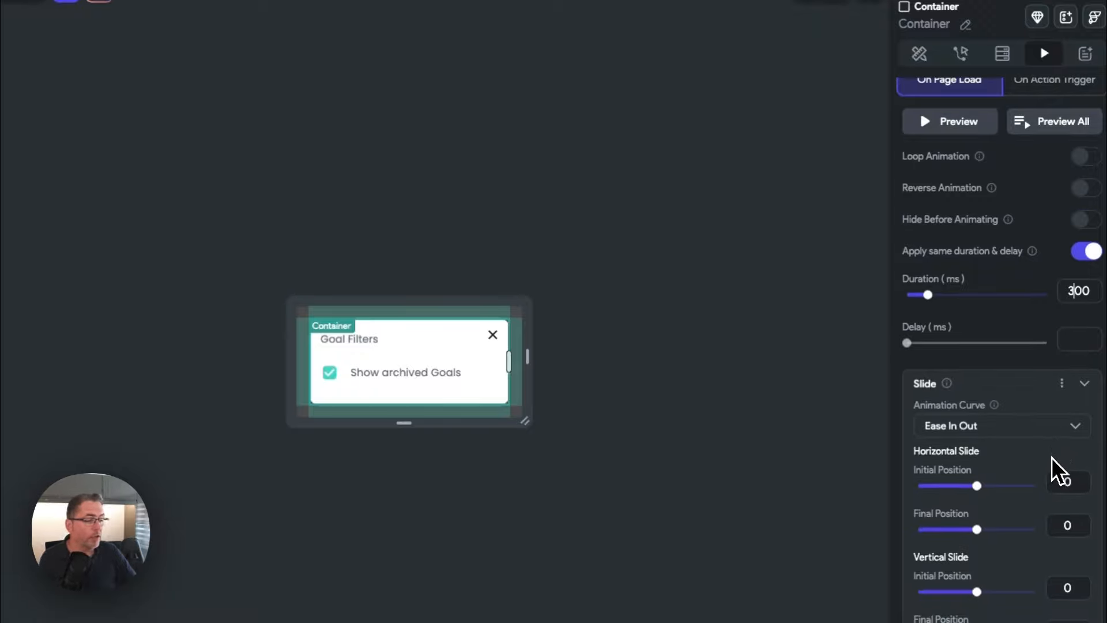
scroll(1050, 457, "up", 1)
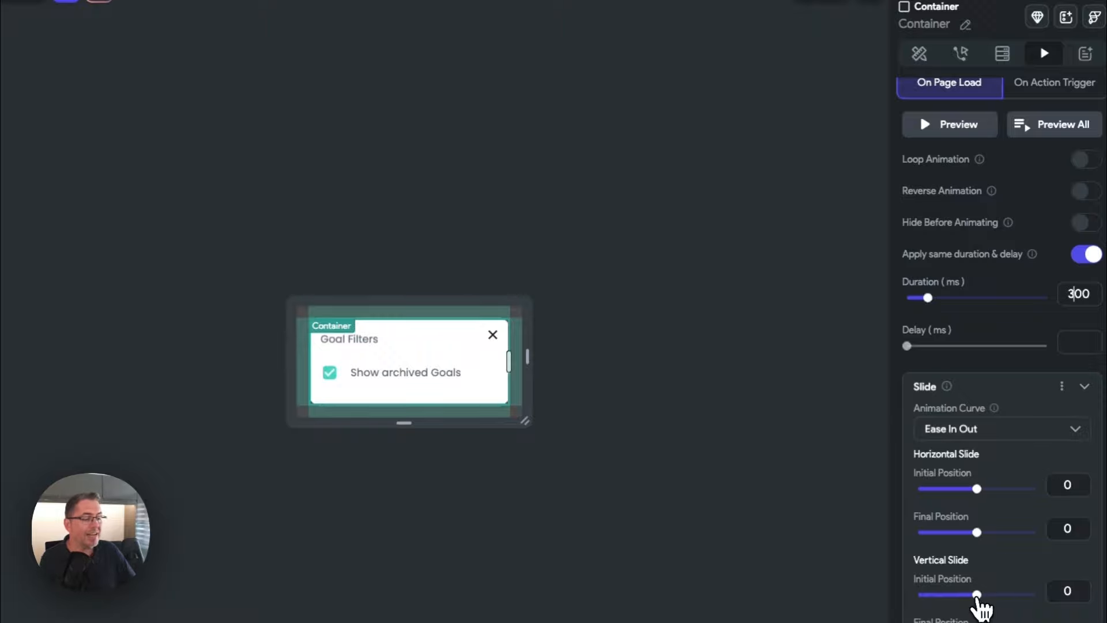
left_click_drag(979, 604, 969, 603)
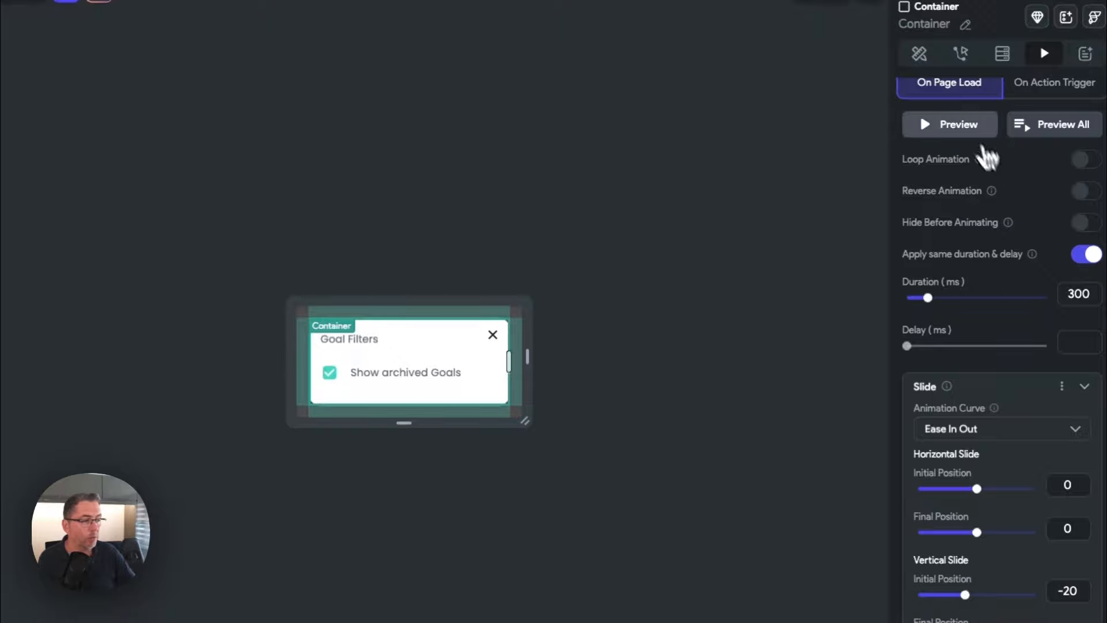
left_click(953, 127)
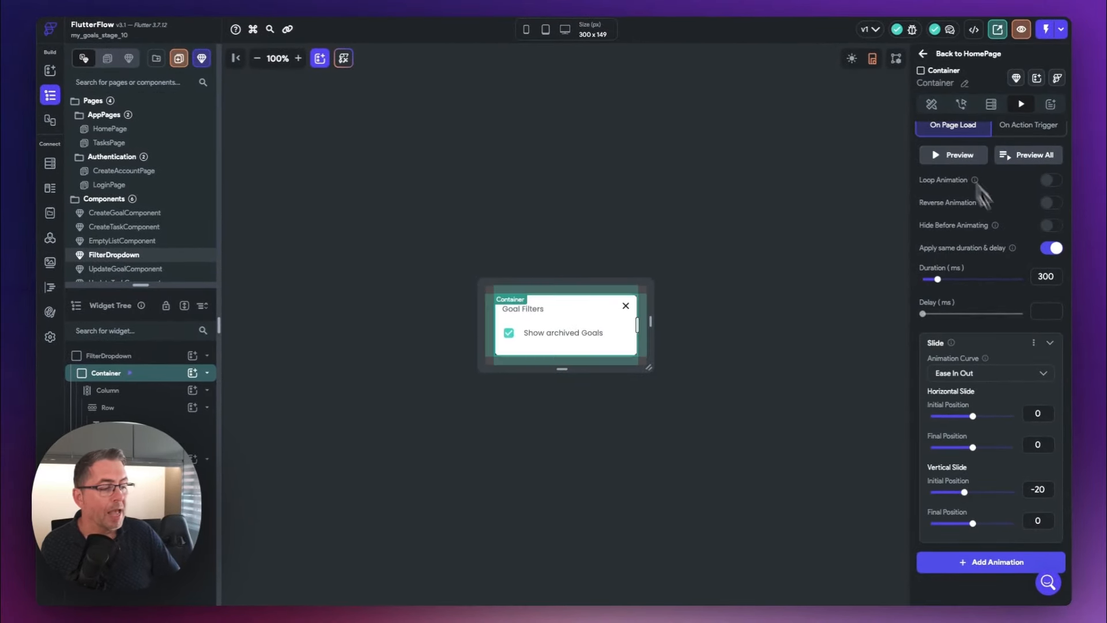
Step: Add a Fade animation to the Container and preview it together with the slide
left_click(987, 563)
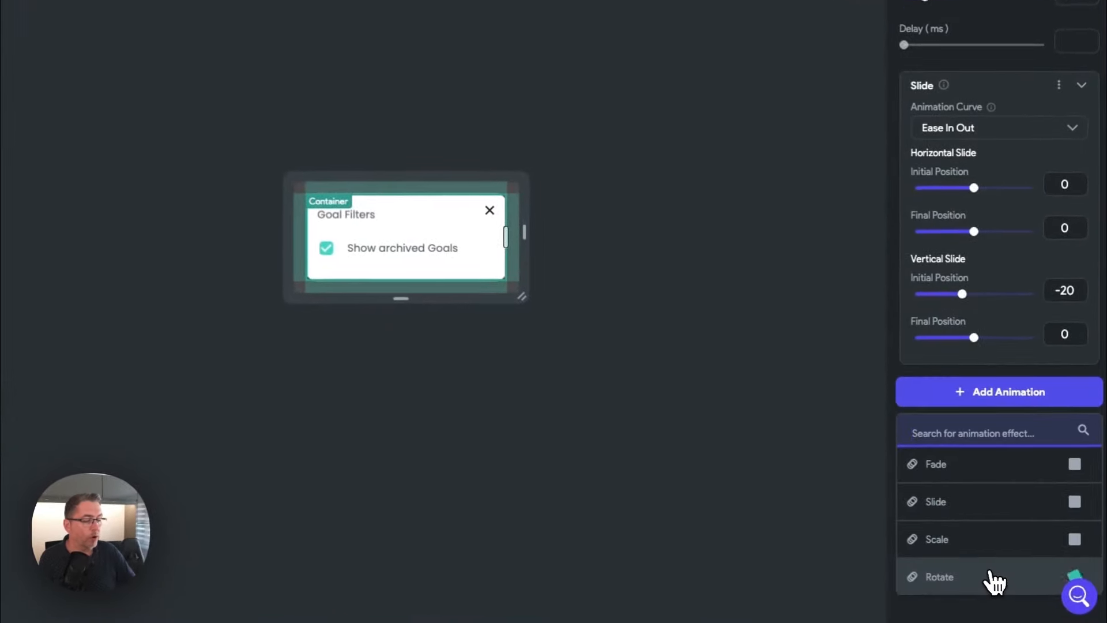
left_click(987, 468)
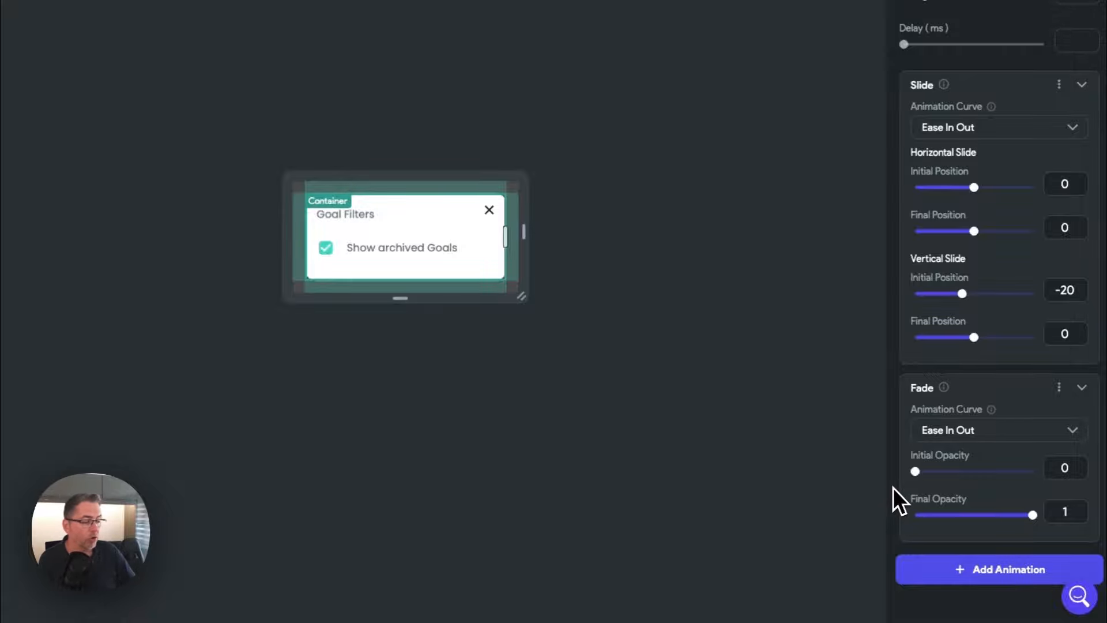
scroll(1004, 106, "up", 3)
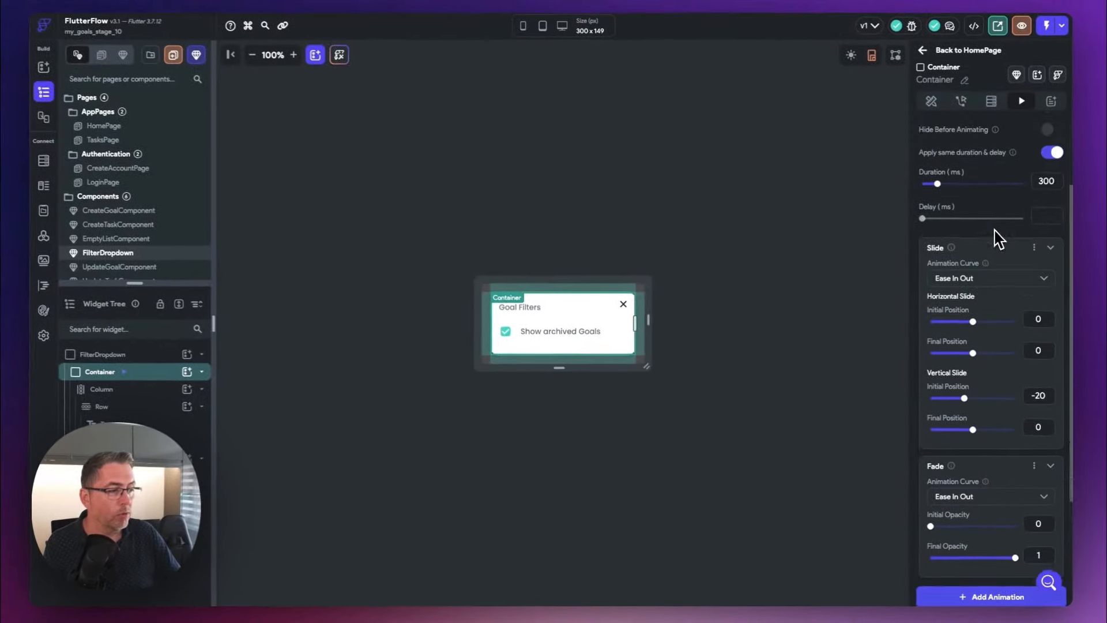
left_click(951, 165)
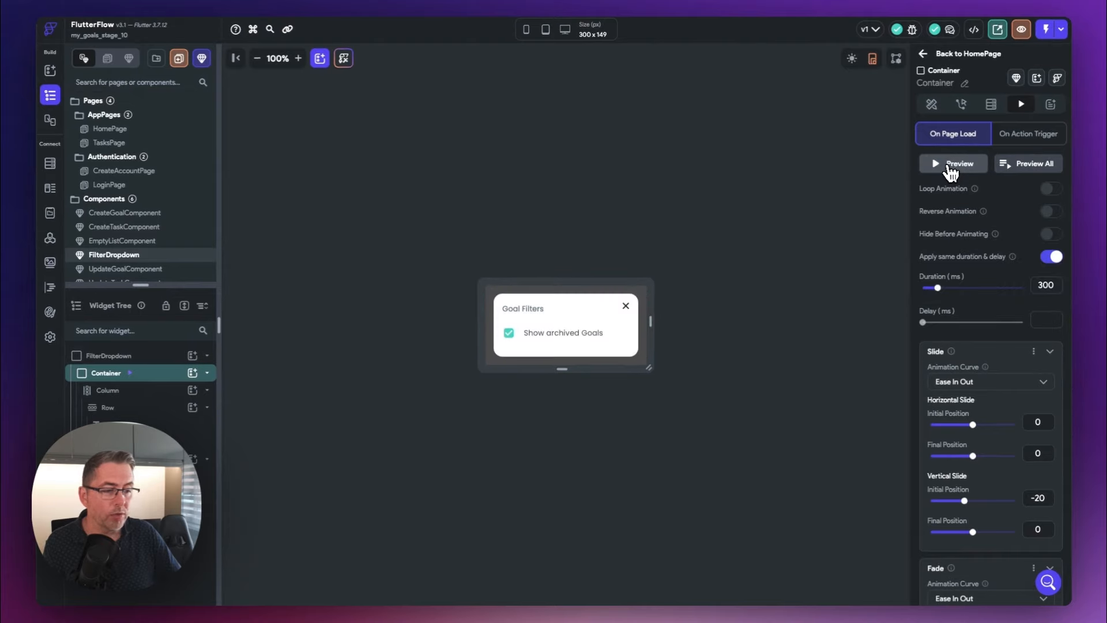
left_click(950, 165)
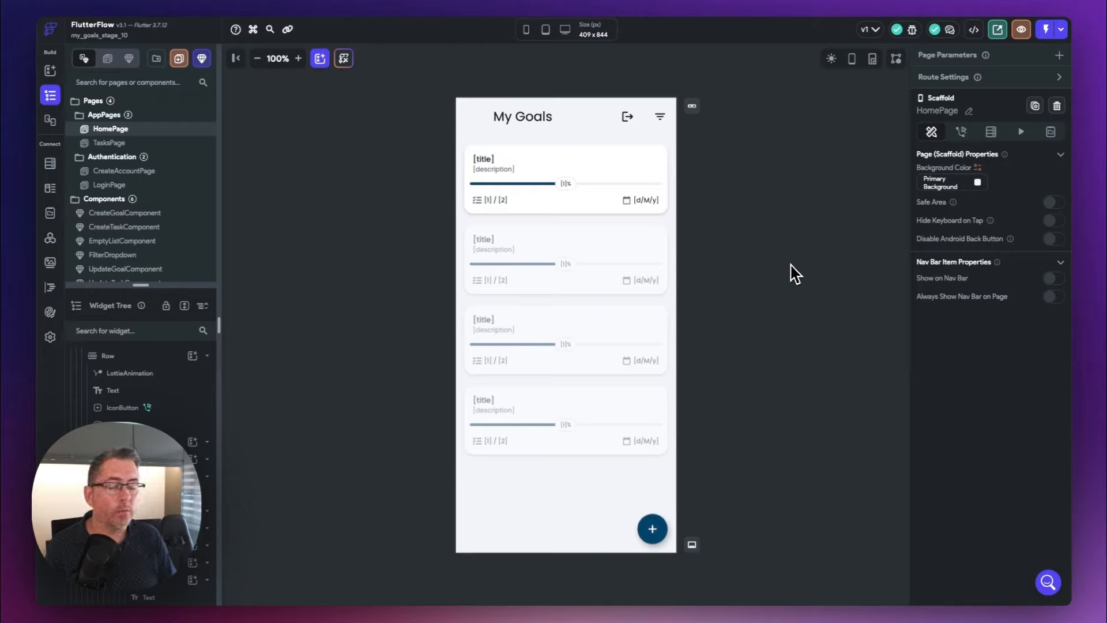
Step: Add an On Tap Alert Dialog action of type Custom Dialog to the HomePage's filter icon button
left_click(662, 120)
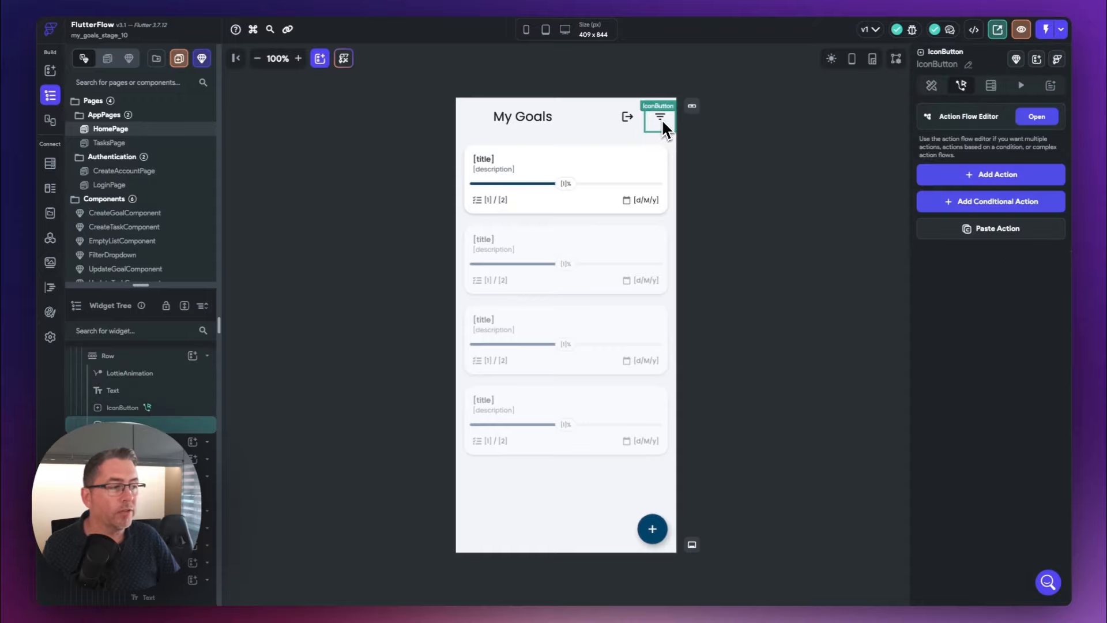
left_click(1038, 118)
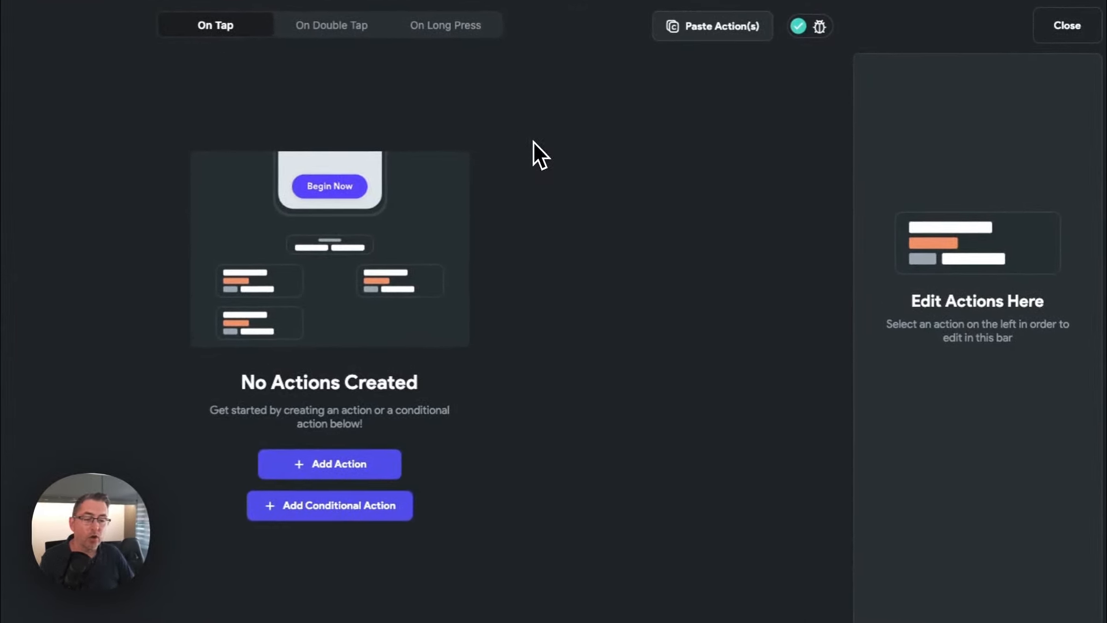
left_click(337, 466)
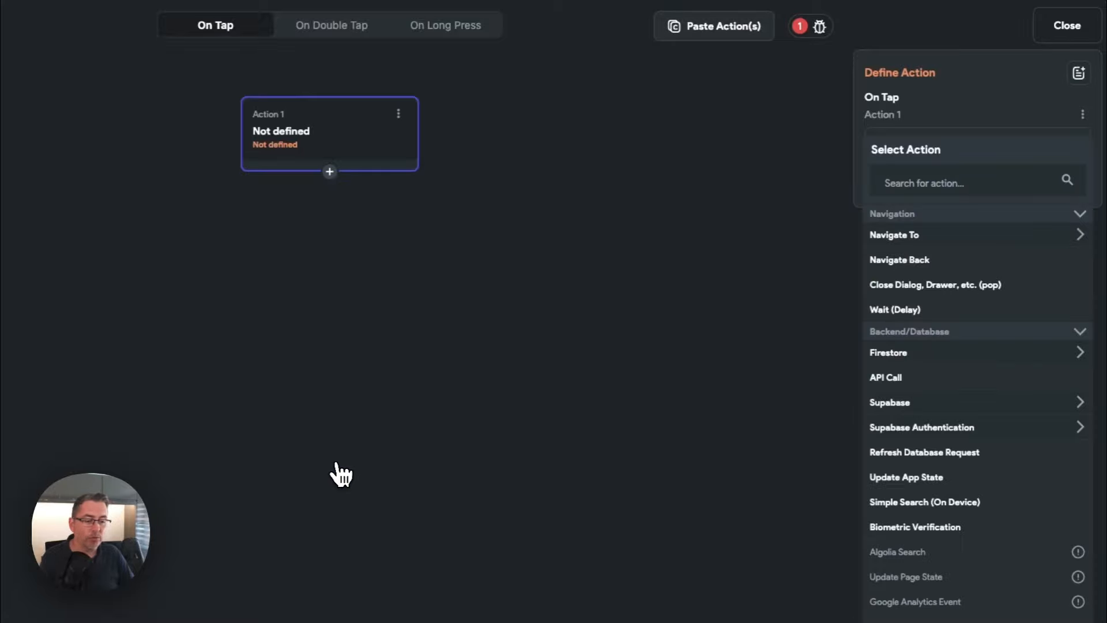
left_click(925, 185)
type("Aler")
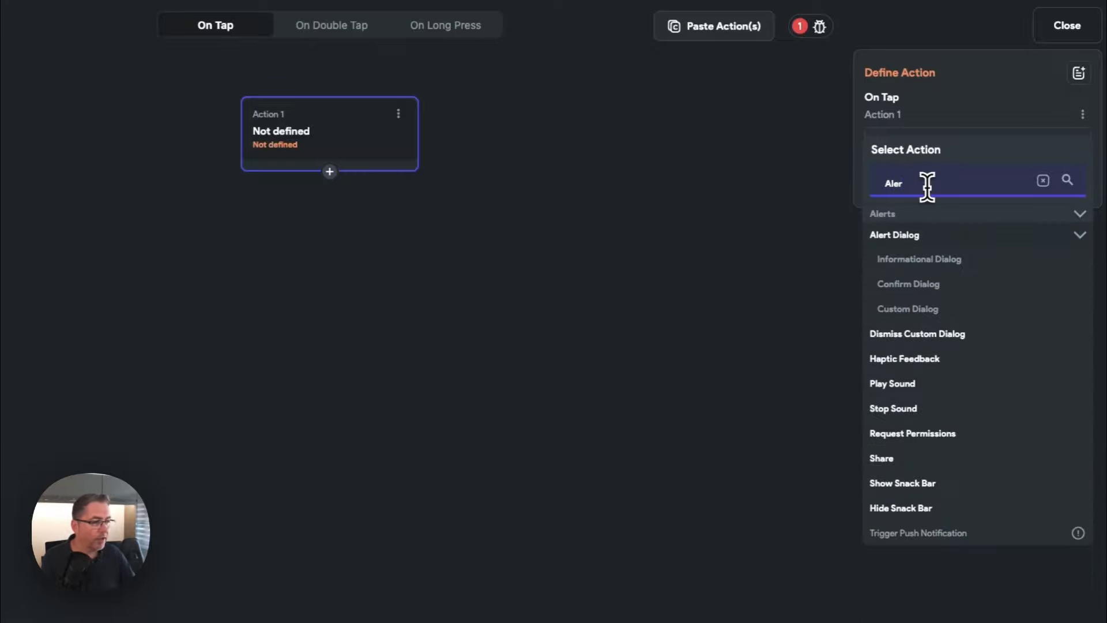
left_click(916, 310)
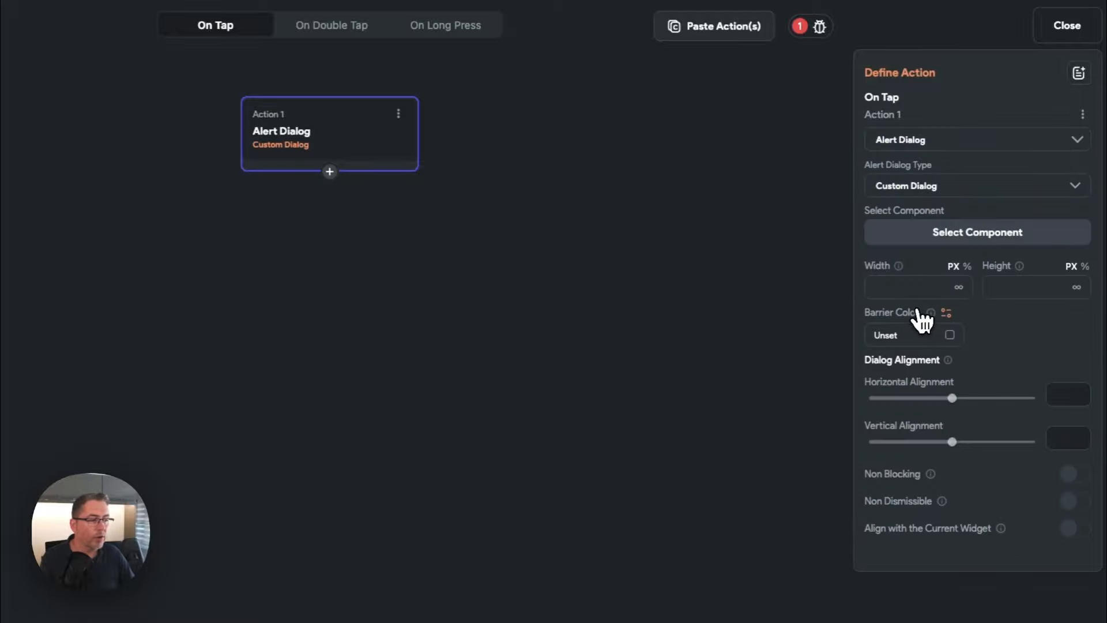
Step: Use the FilterDropdown component for the custom dialog, with a width of 260 px and a height of 150 px
left_click(946, 234)
scroll(915, 403, "down", 2)
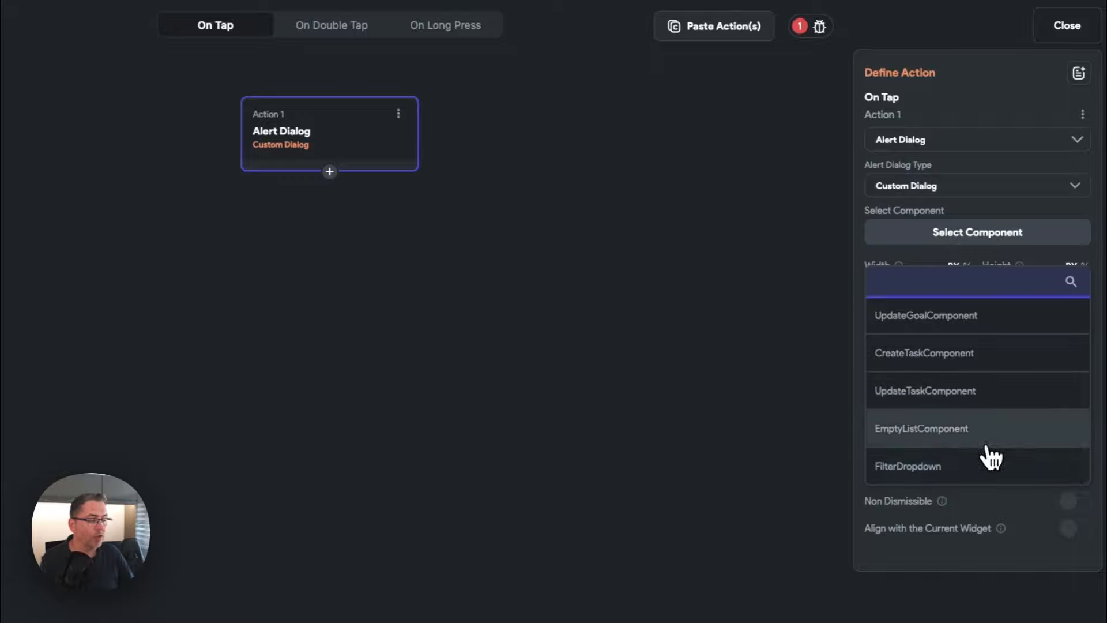
left_click(913, 467)
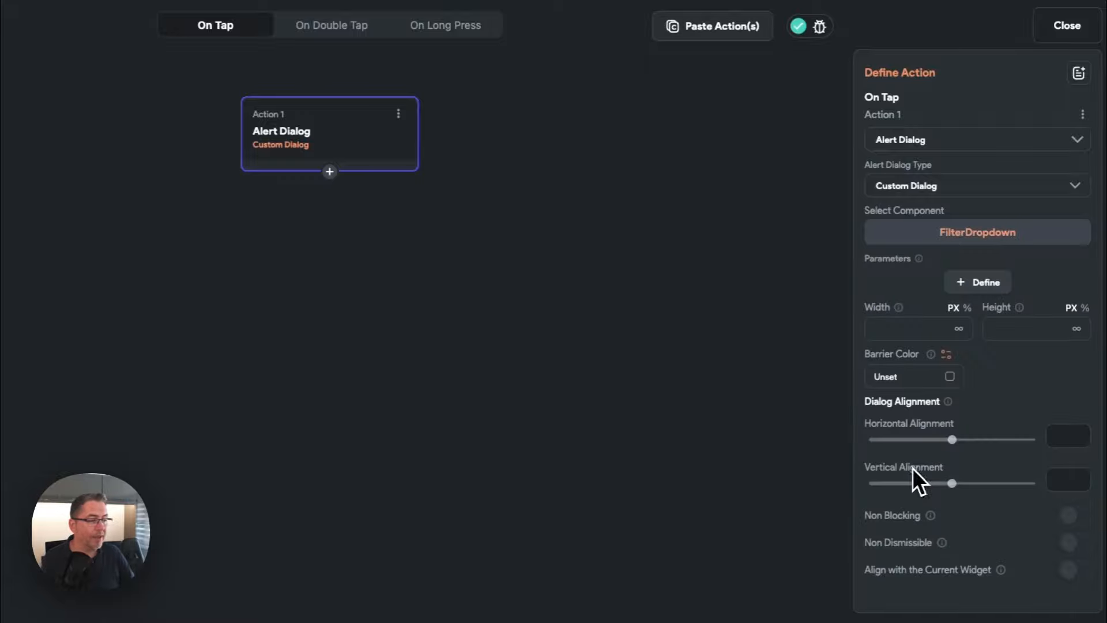
left_click(893, 327)
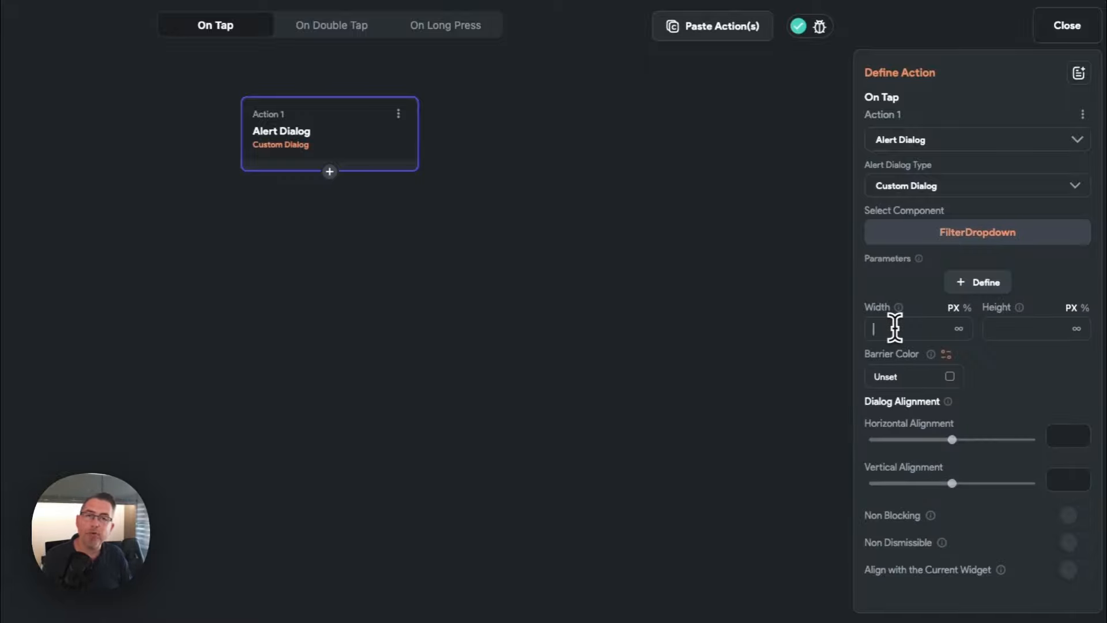
type("2")
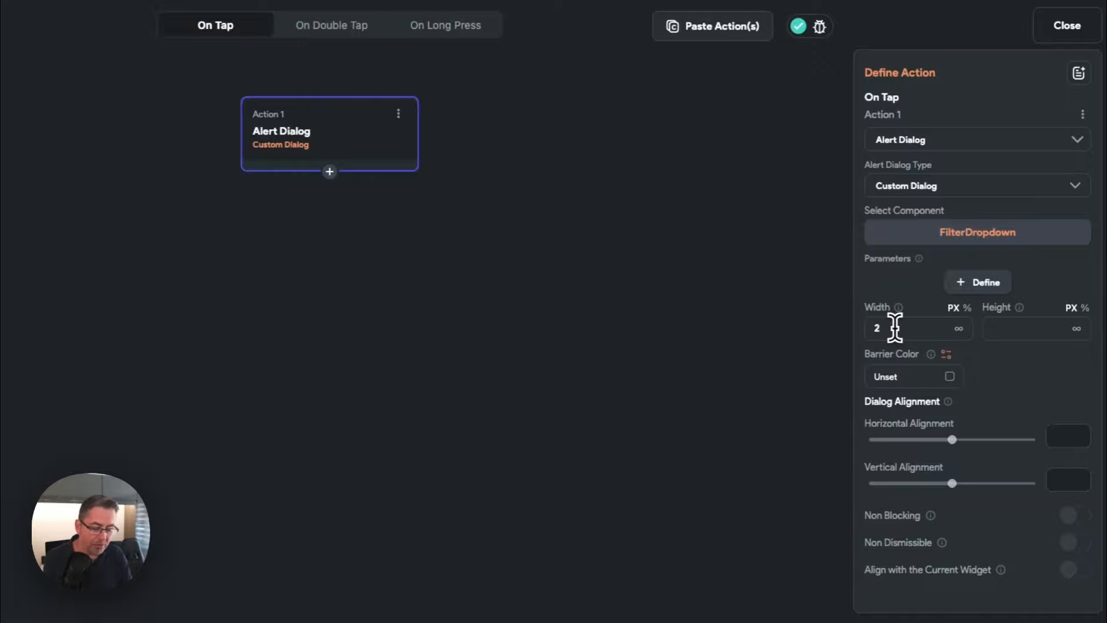
type("60")
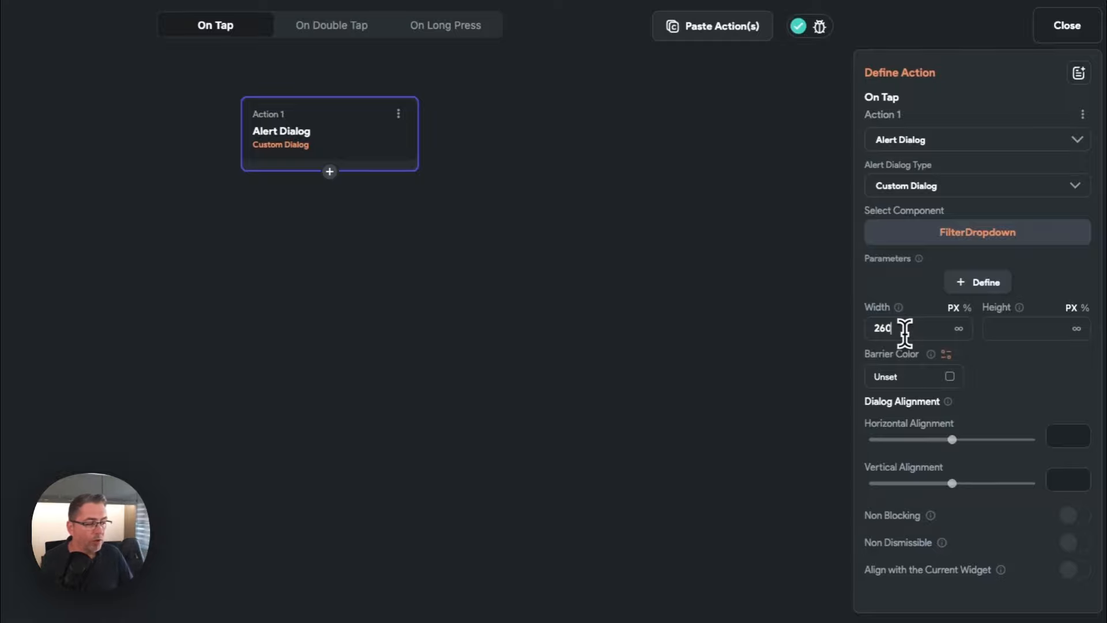
left_click(1002, 334)
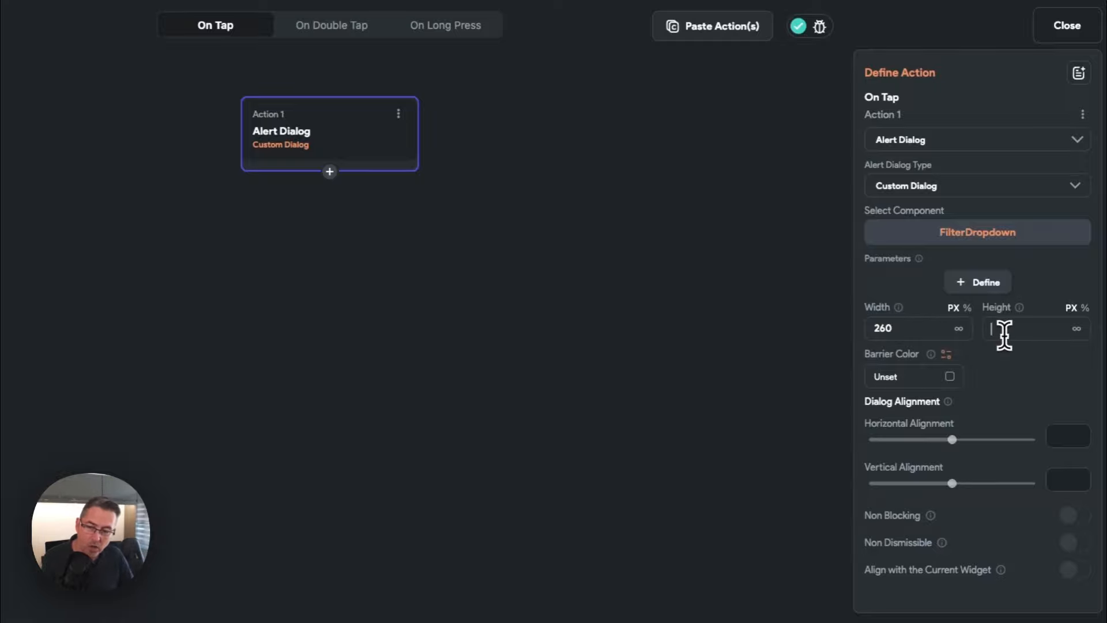
type("150")
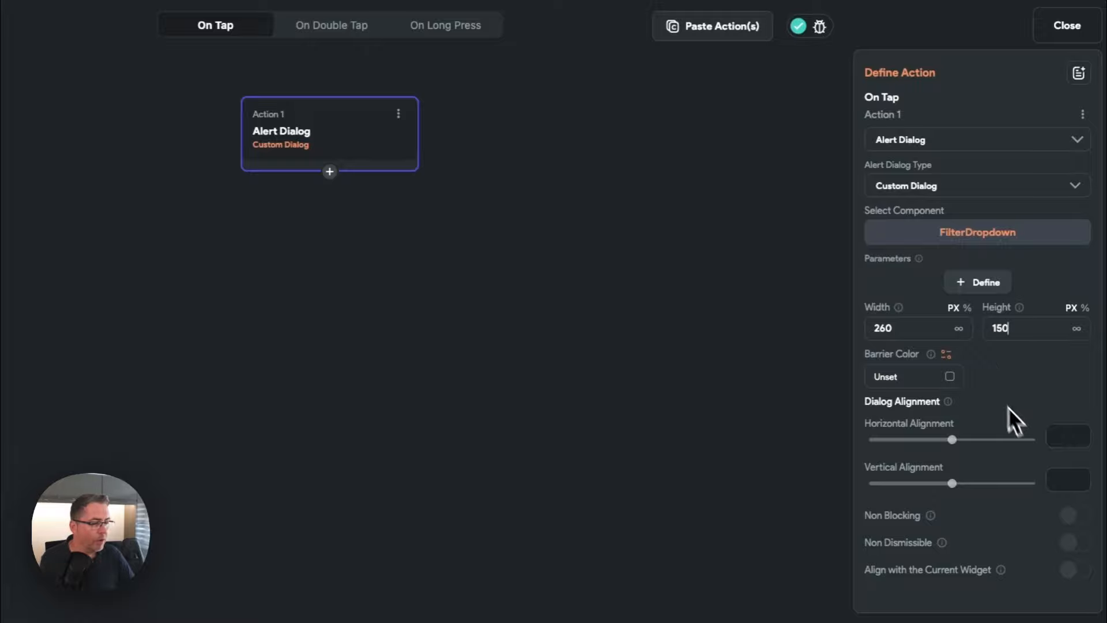
Step: Enable Align with the Current Widget and Avoid Overflow for the custom dialog
left_click(1072, 572)
scroll(1041, 579, "down", 1)
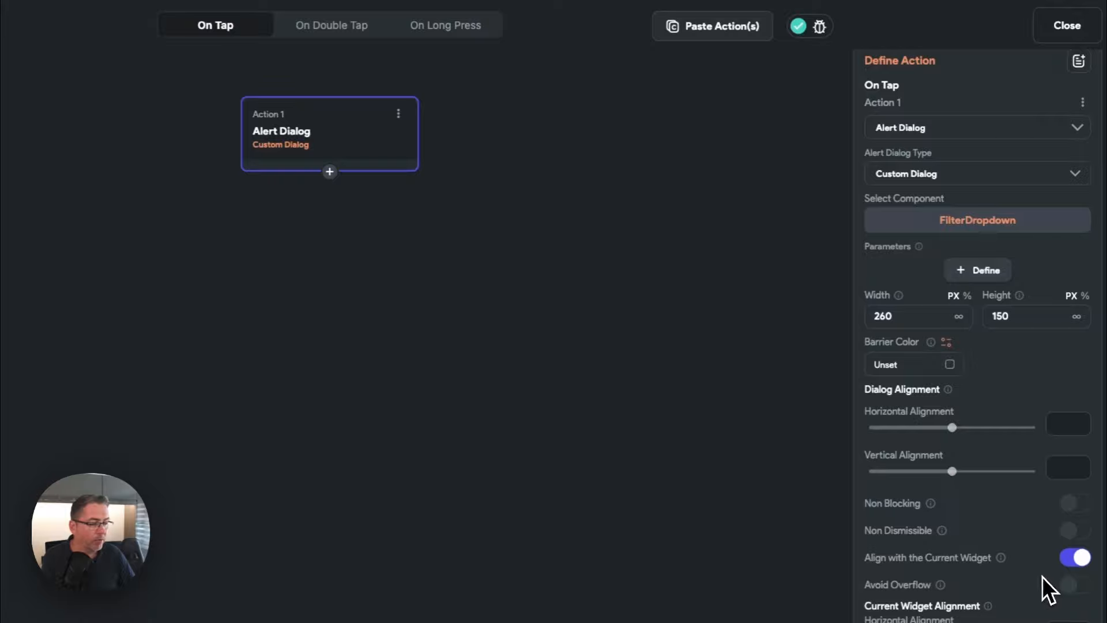
left_click(1071, 588)
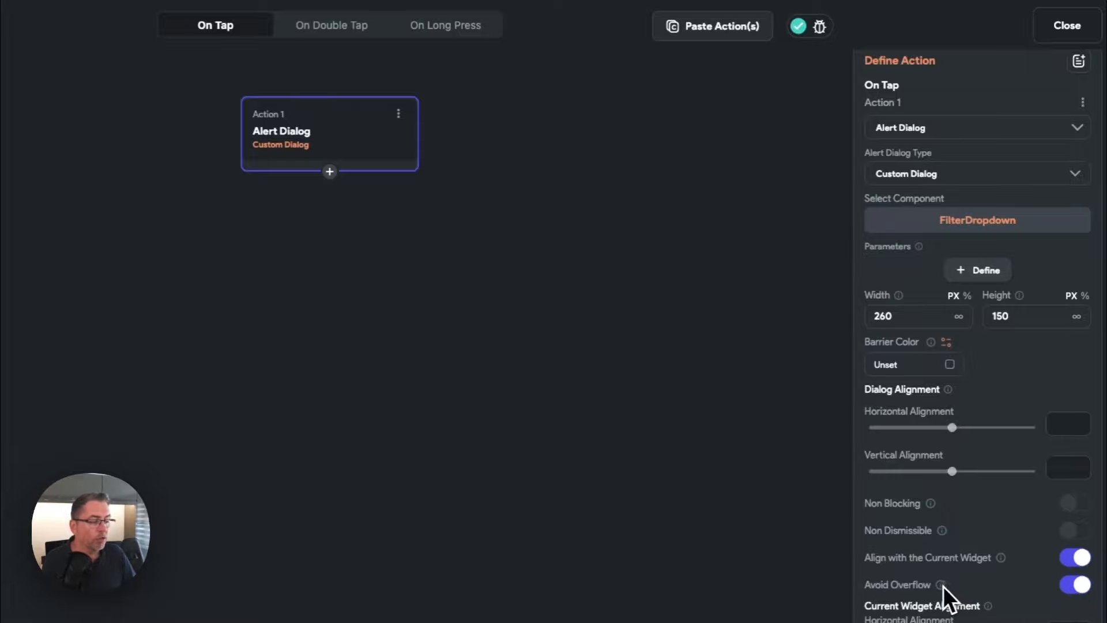
mouse_move(942, 587)
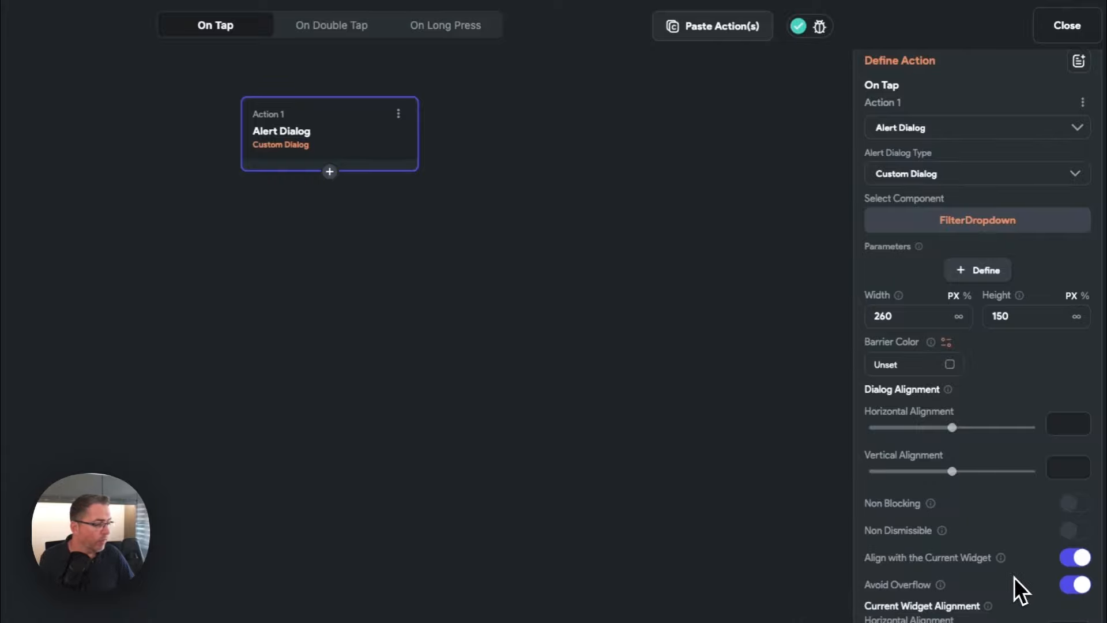
scroll(1032, 527, "up", 1)
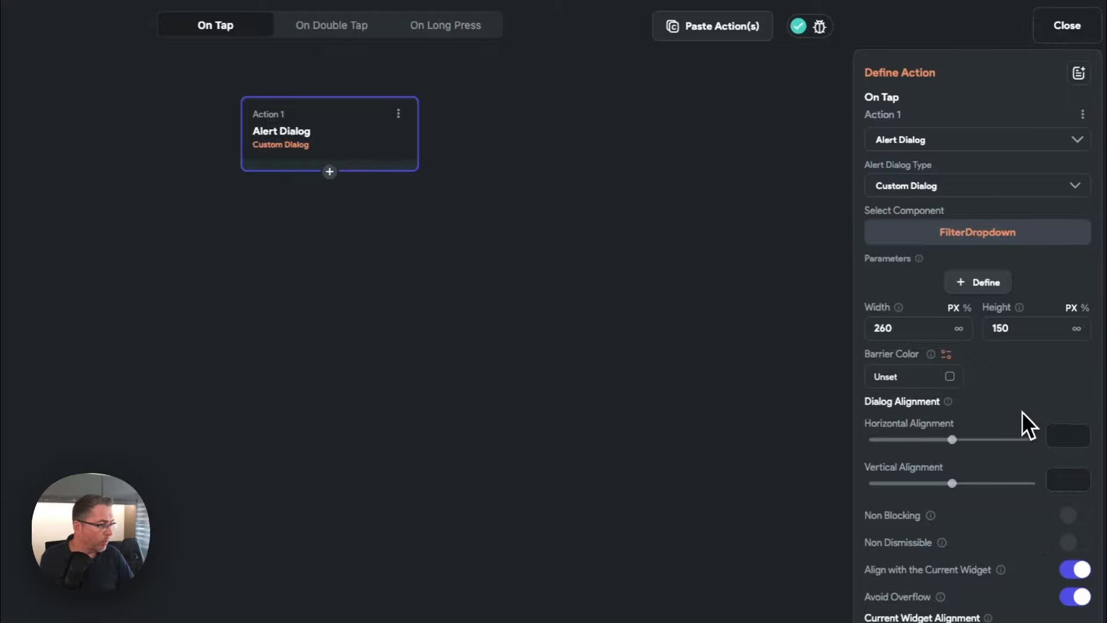
scroll(1018, 421, "down", 1)
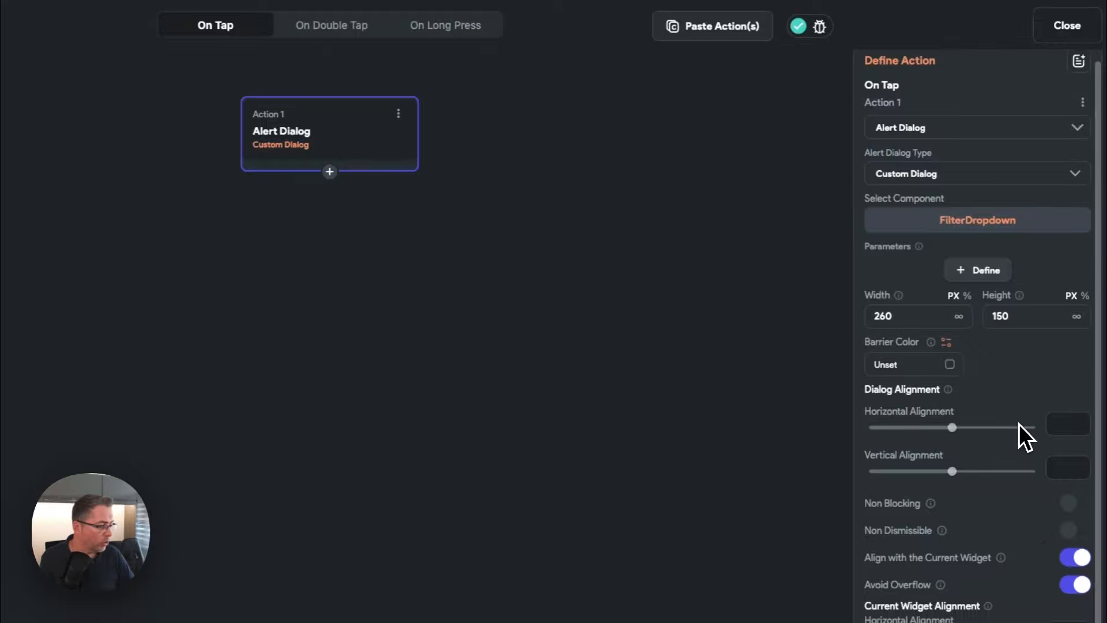
scroll(1018, 424, "up", 1)
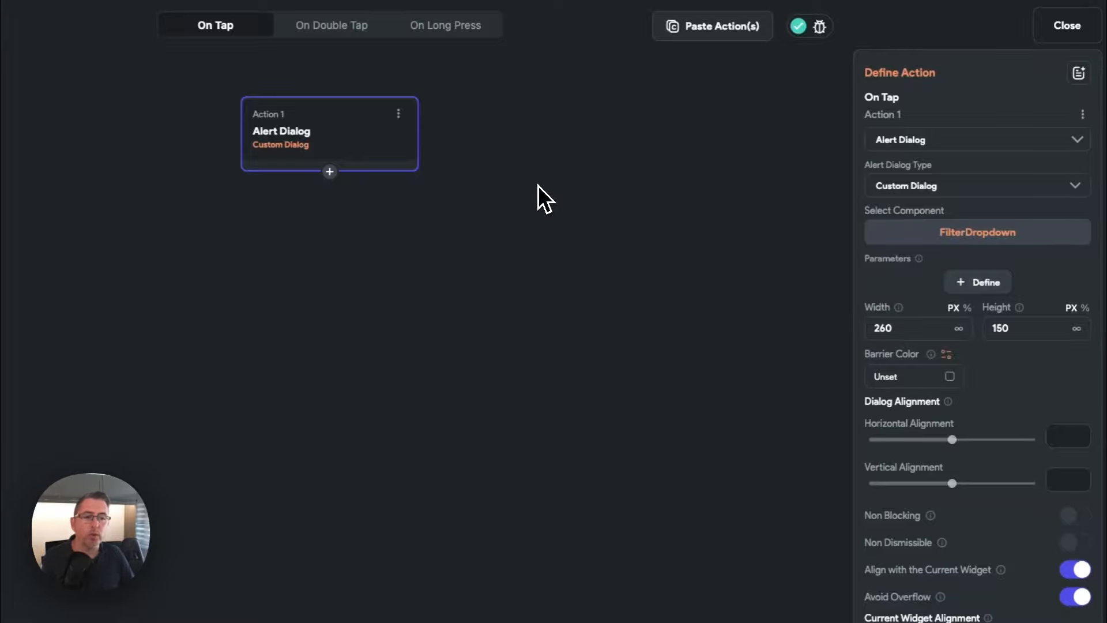
scroll(994, 437, "down", 1)
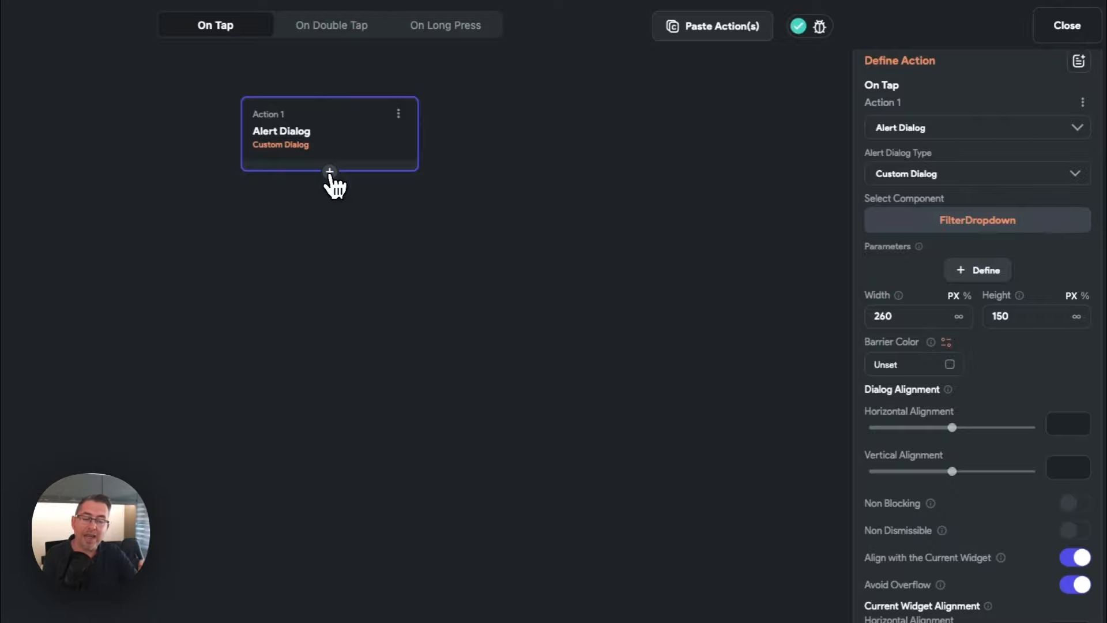
scroll(329, 175, "down", 1)
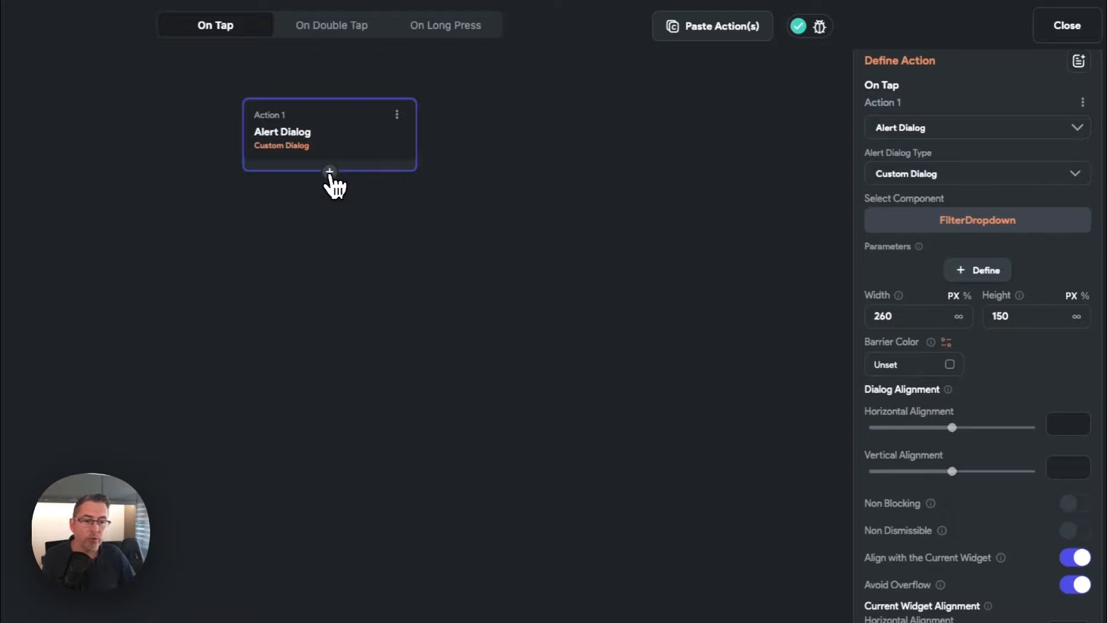
Step: Add a Refresh Database Request action for the ListView after the Alert Dialog action
left_click(330, 172)
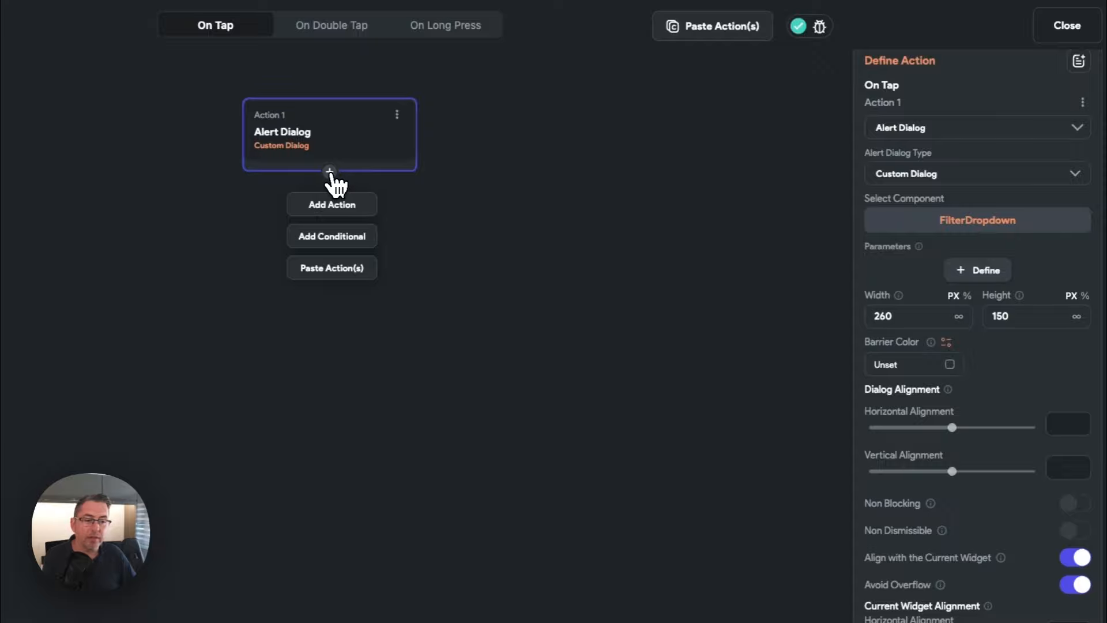
left_click(350, 211)
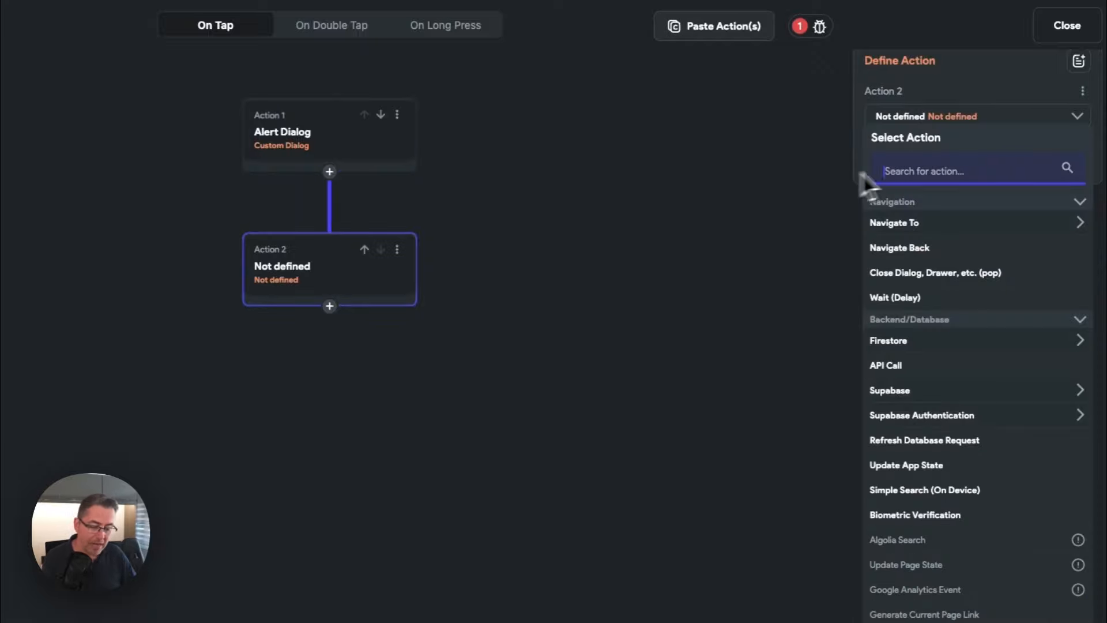
type("refre")
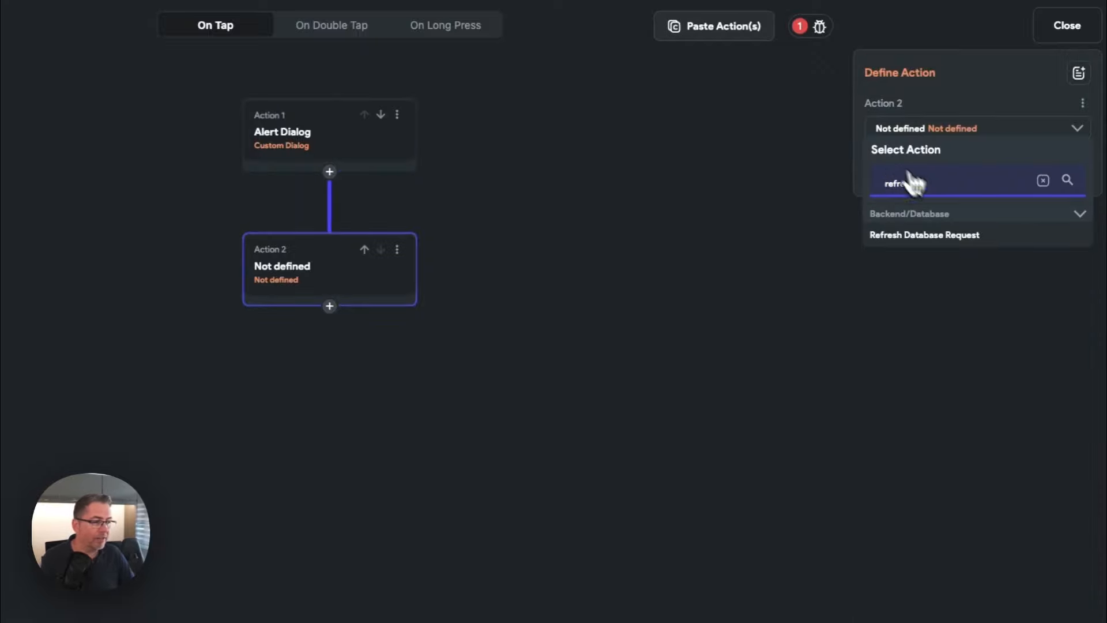
left_click(934, 242)
left_click(913, 176)
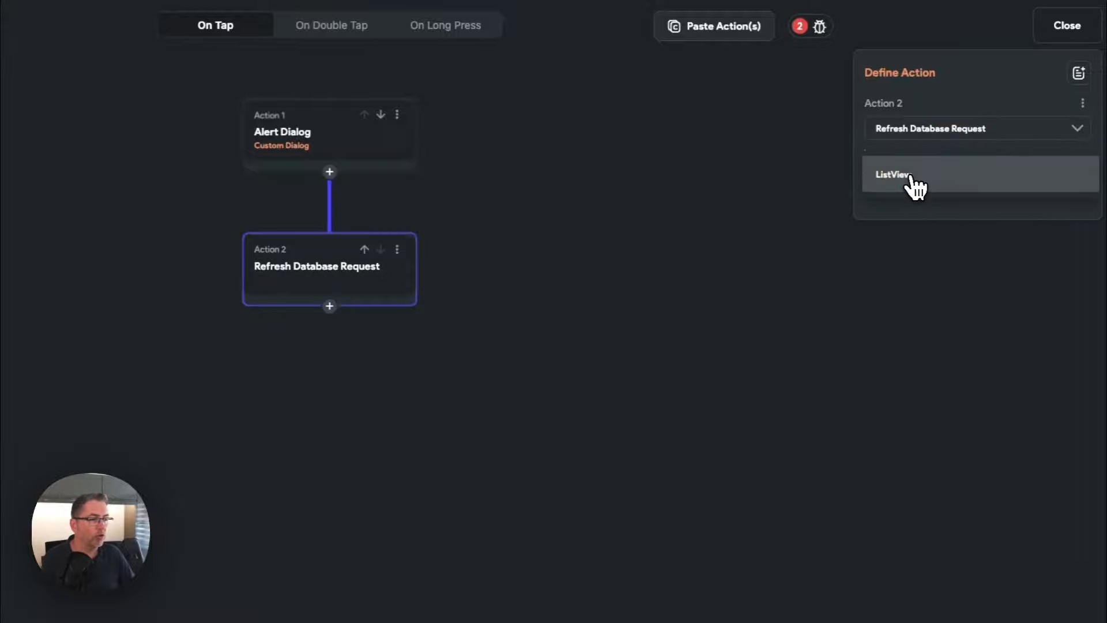
left_click(910, 178)
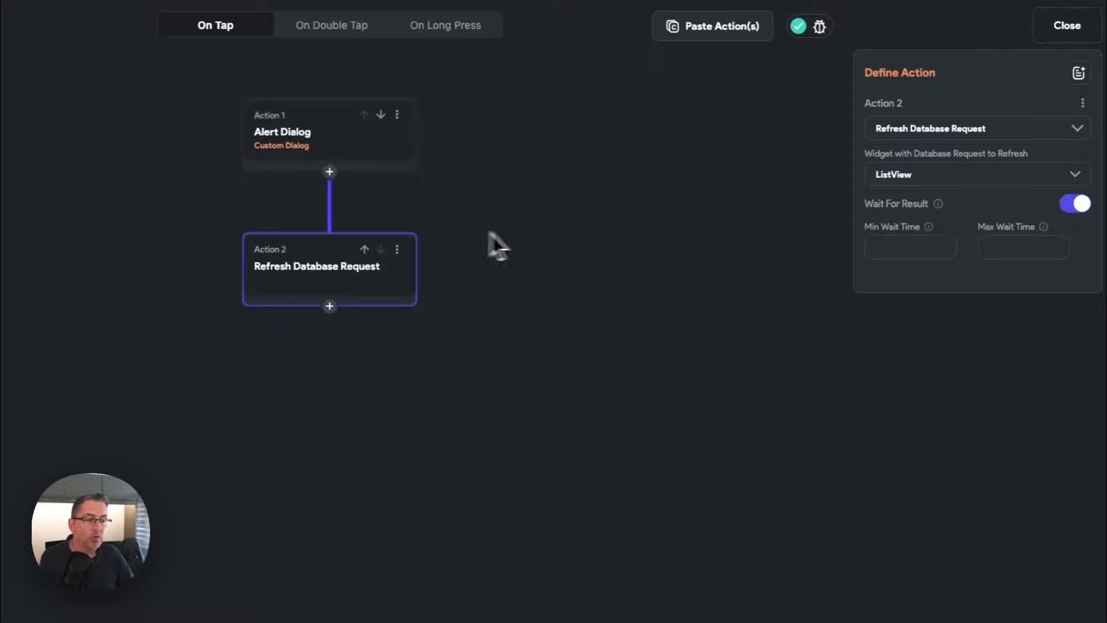
left_click(340, 147)
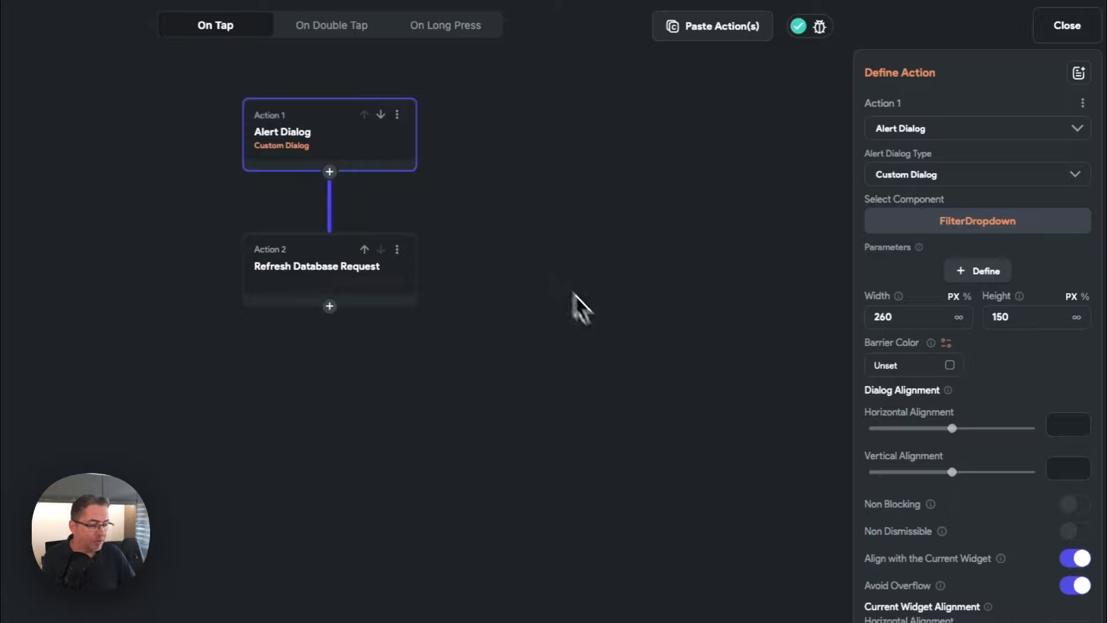
left_click(1070, 507)
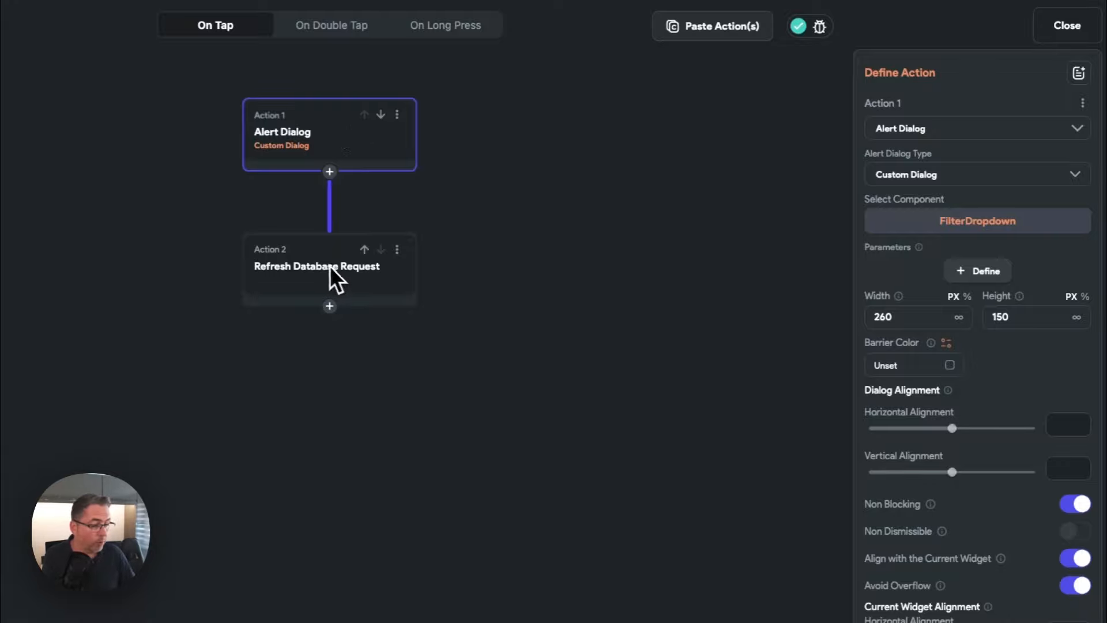
left_click(1077, 505)
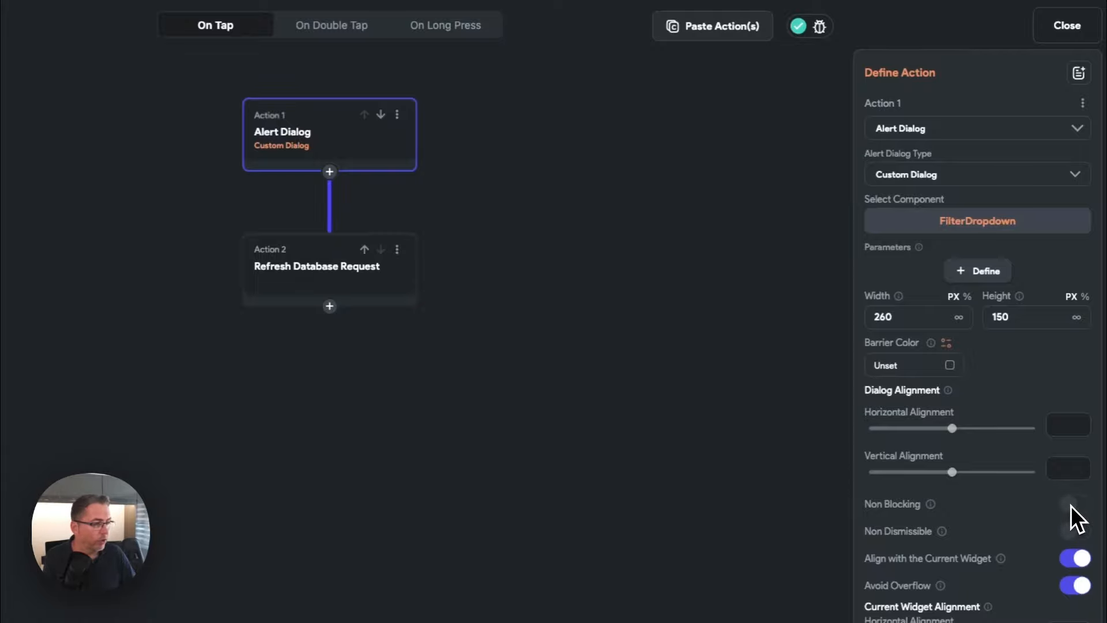
Step: Leave the action flow editor and, in the running test app, turn on Show archived Goals in the goal filters and close them
left_click(1068, 29)
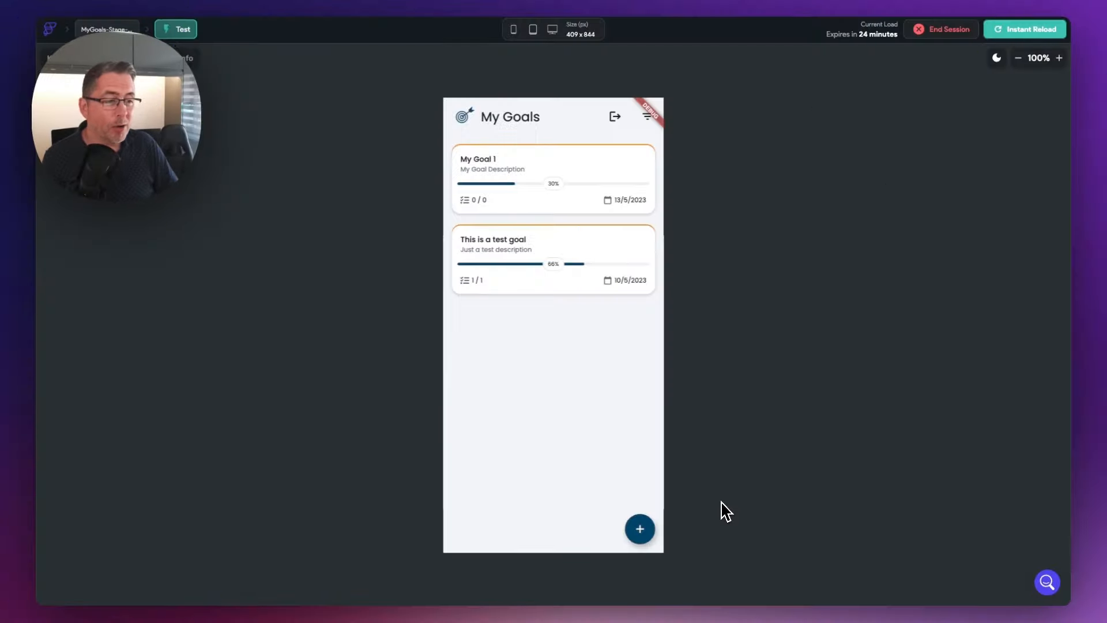
left_click(649, 123)
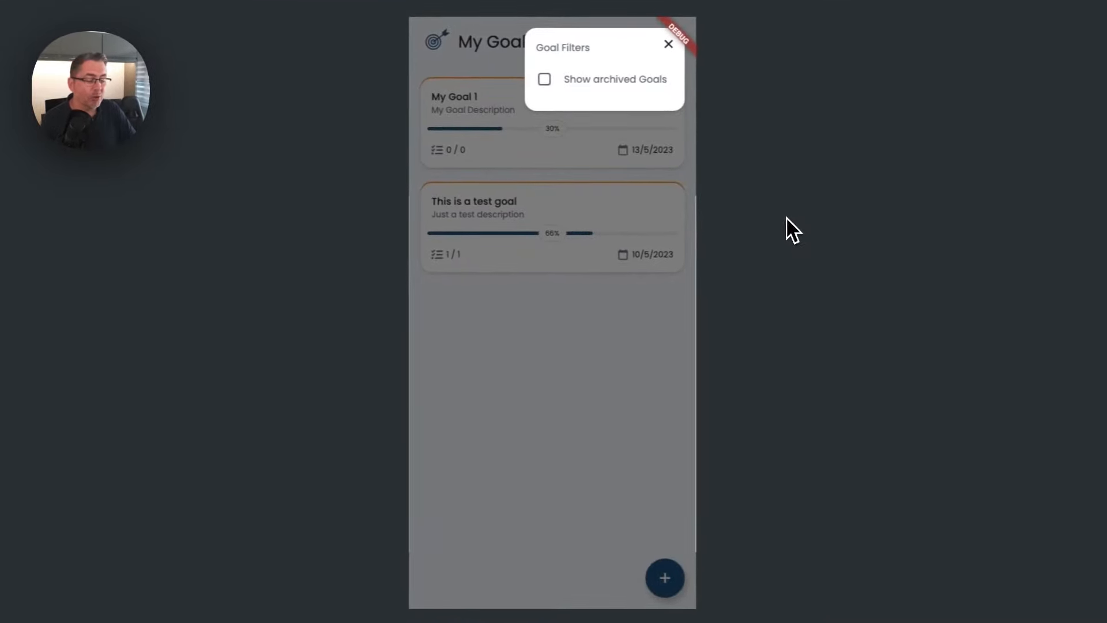
left_click(544, 80)
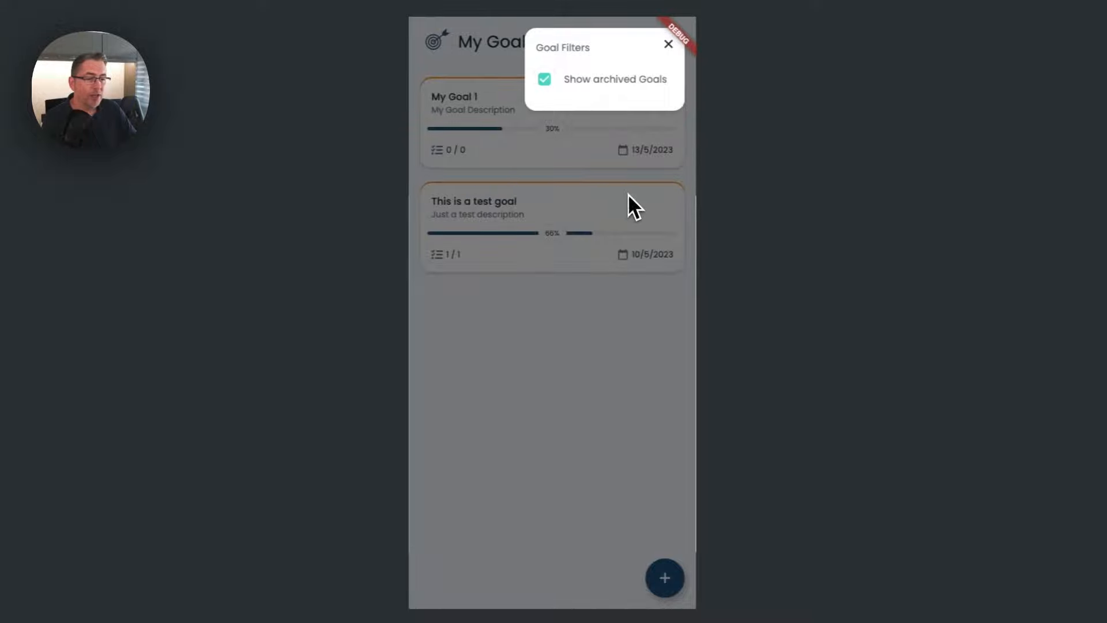
left_click(668, 45)
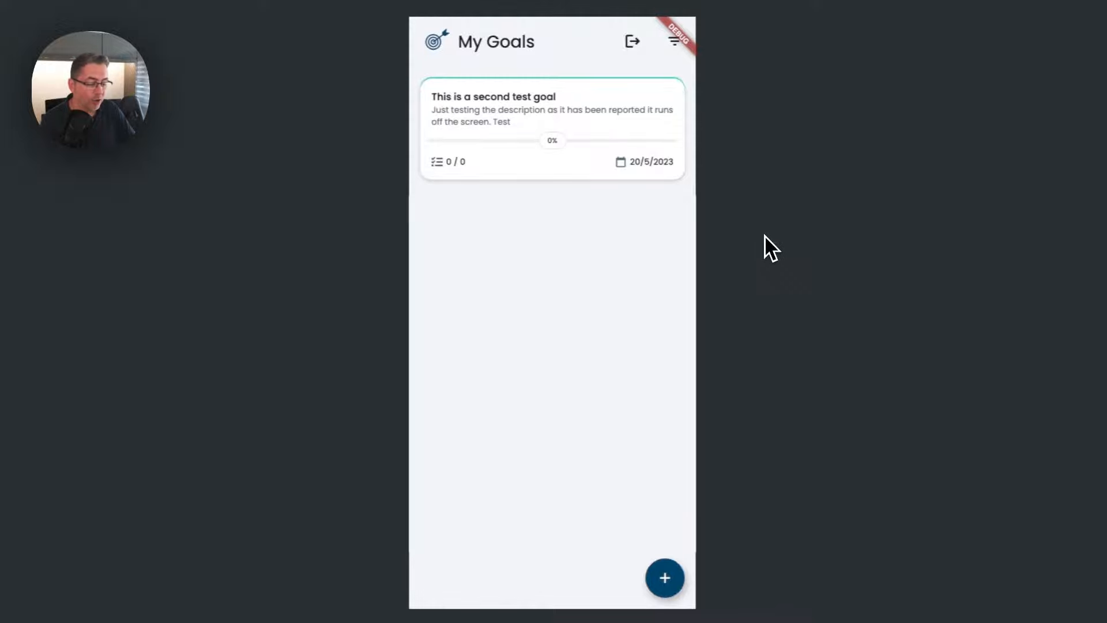
Step: Unarchive the goal "This is a second test goal" and save the update
left_click(643, 112)
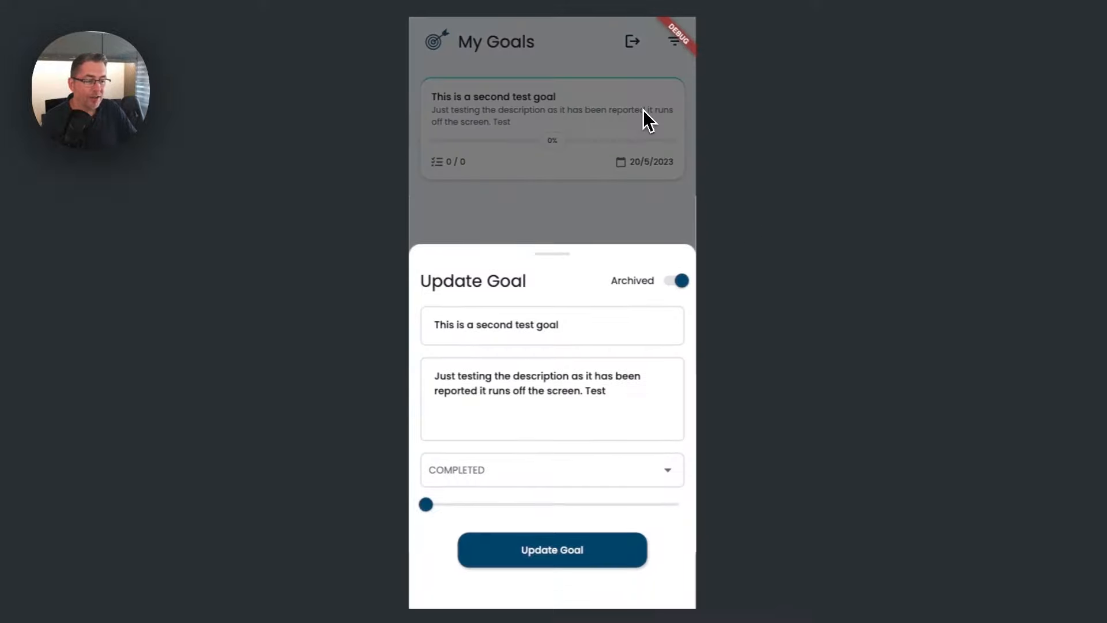
left_click(680, 281)
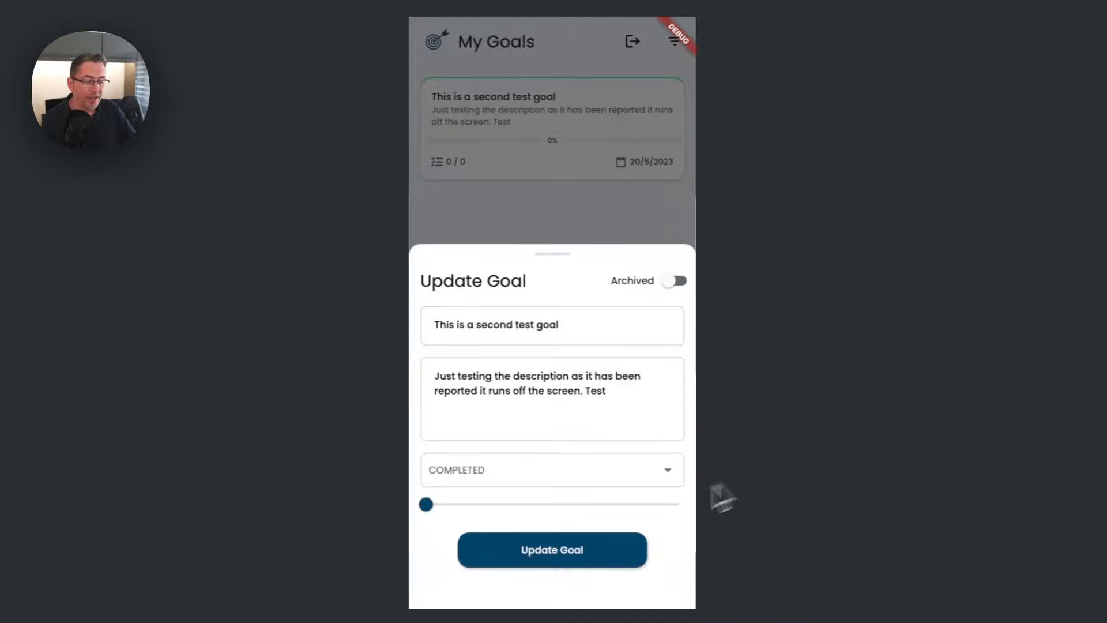
left_click(567, 551)
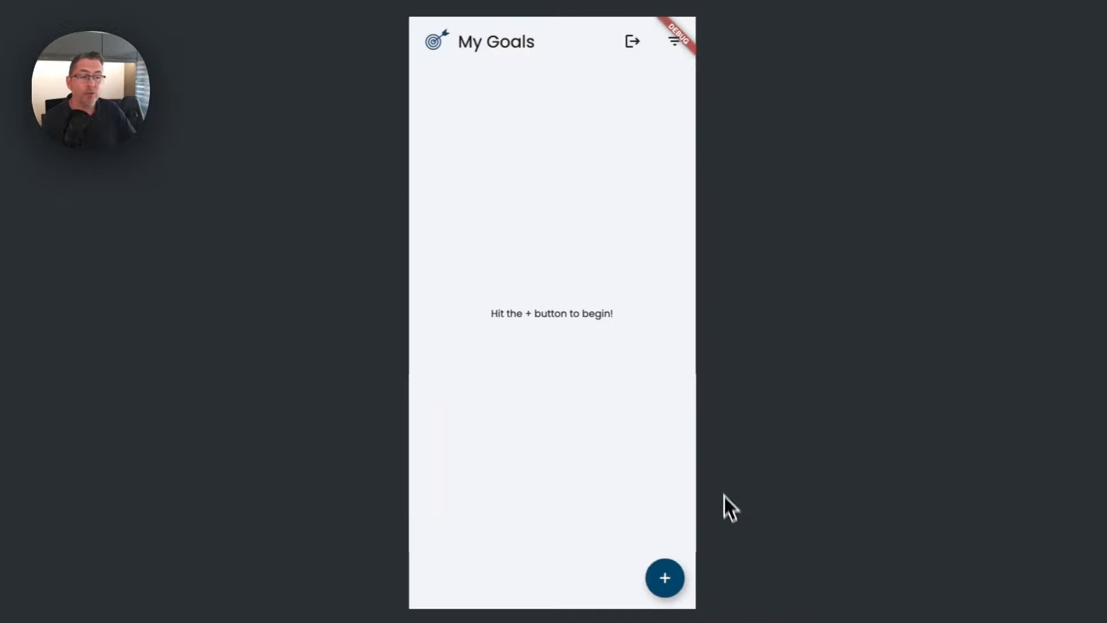
Step: Turn off Show archived Goals in the goal filters and close the dialog
left_click(676, 41)
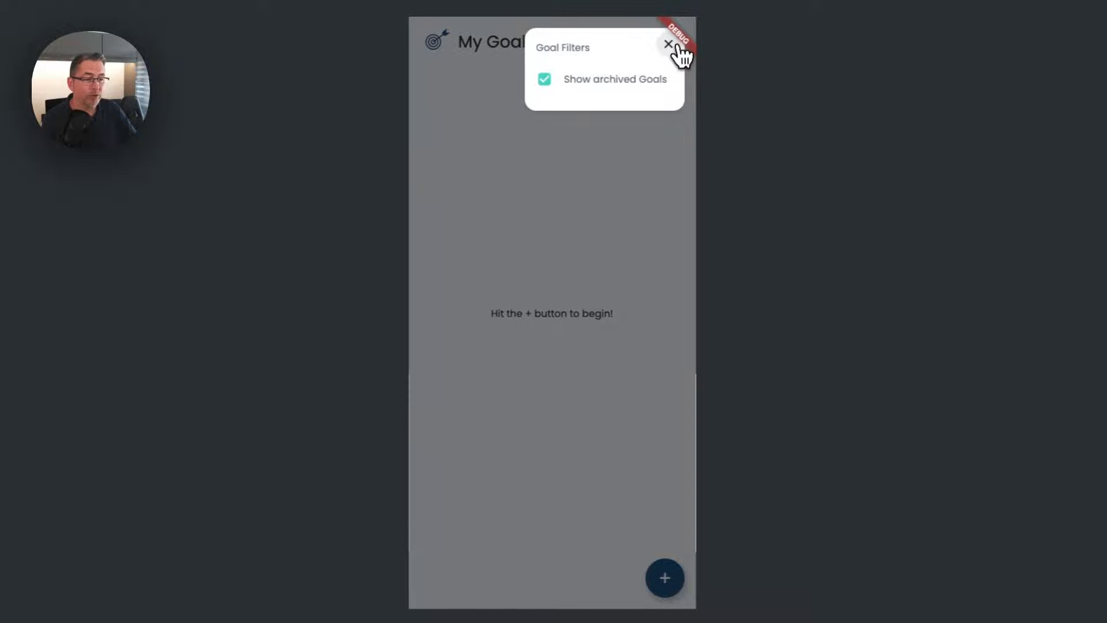
left_click(544, 79)
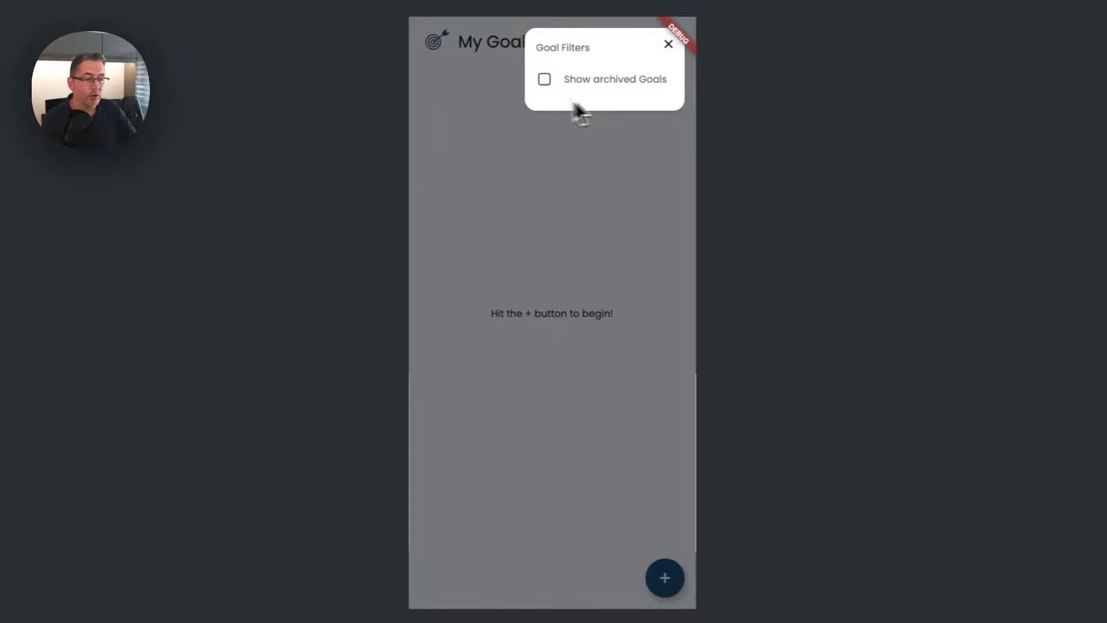
left_click(668, 45)
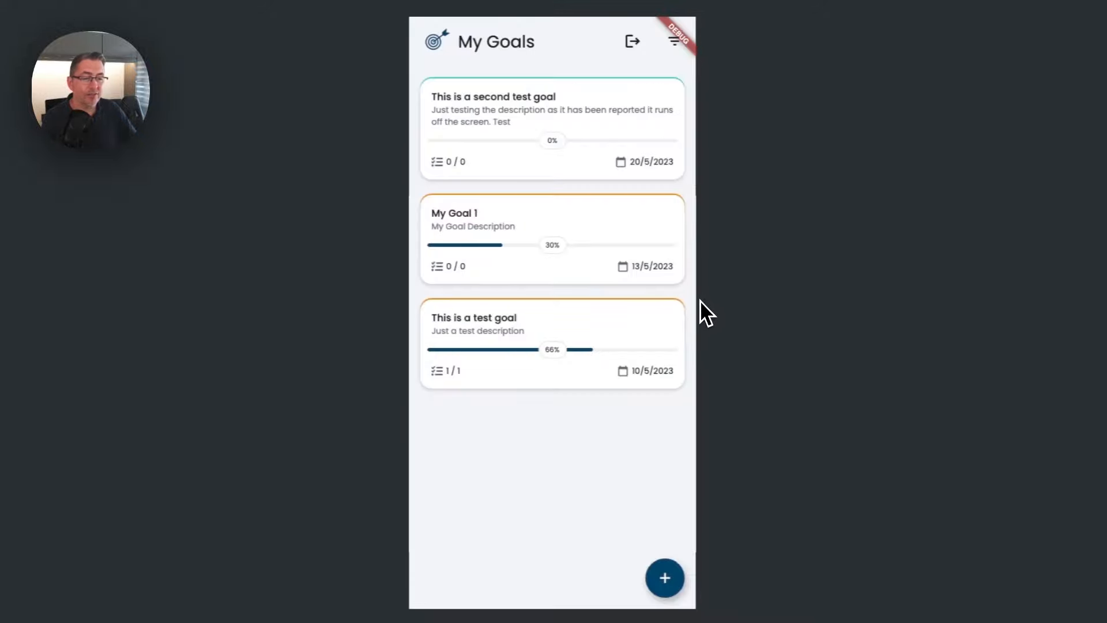
Step: Archive the goal "This is a second test goal" again and save the update
left_click(637, 131)
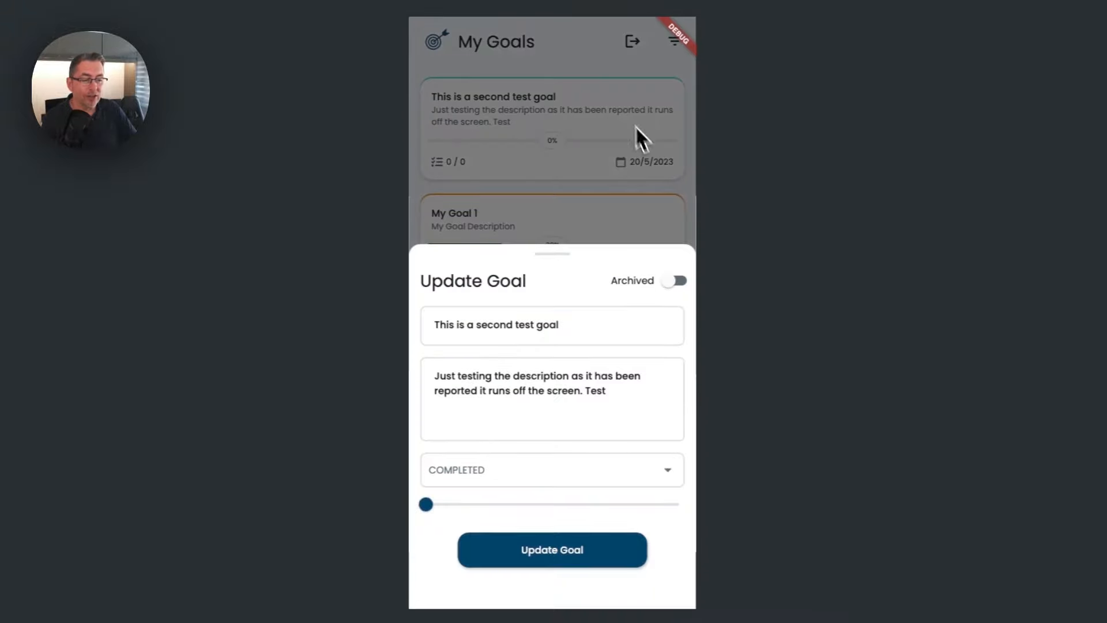
left_click(675, 280)
left_click(585, 542)
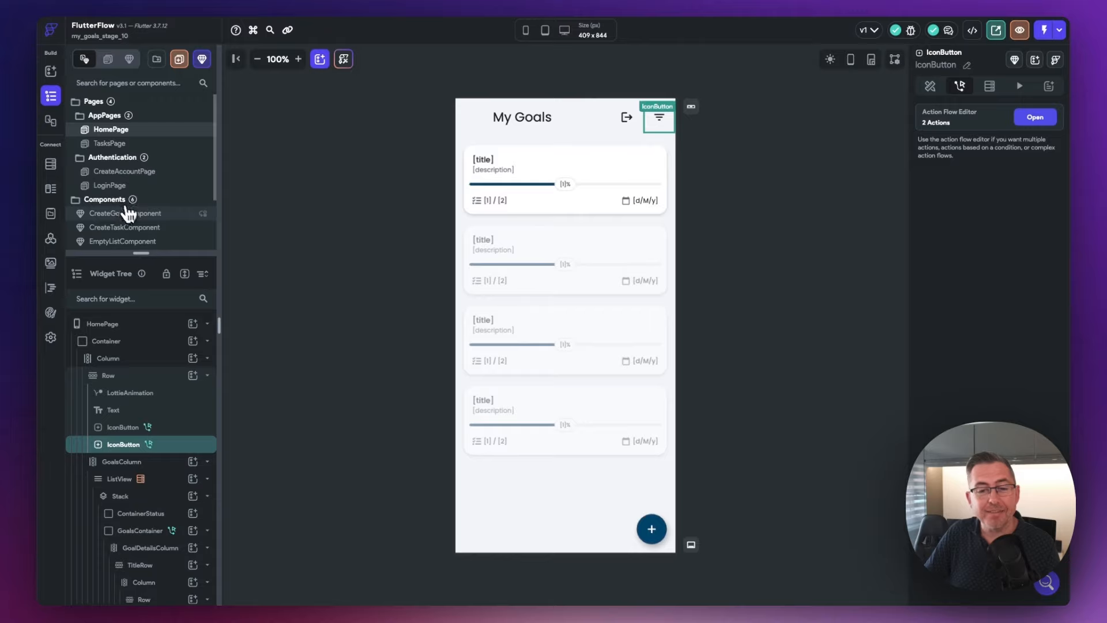
Step: In UpdateGoalComponent, add an IconButton after the Archived switch in the header row and apply the Icon_Button_Standard style
scroll(131, 215, "down", 2)
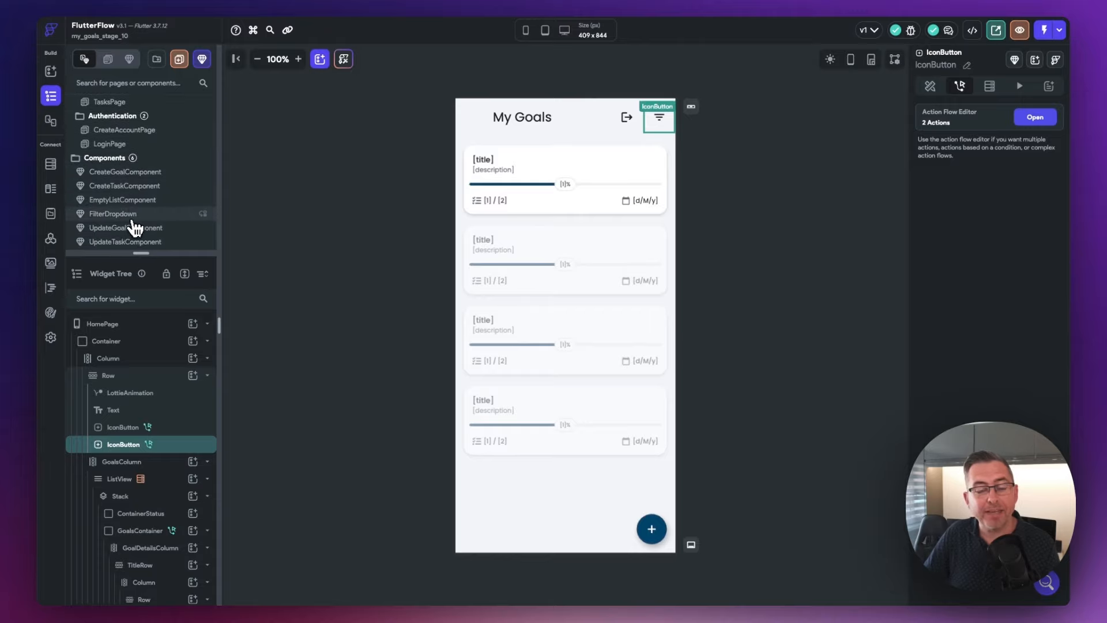
scroll(130, 227, "down", 1)
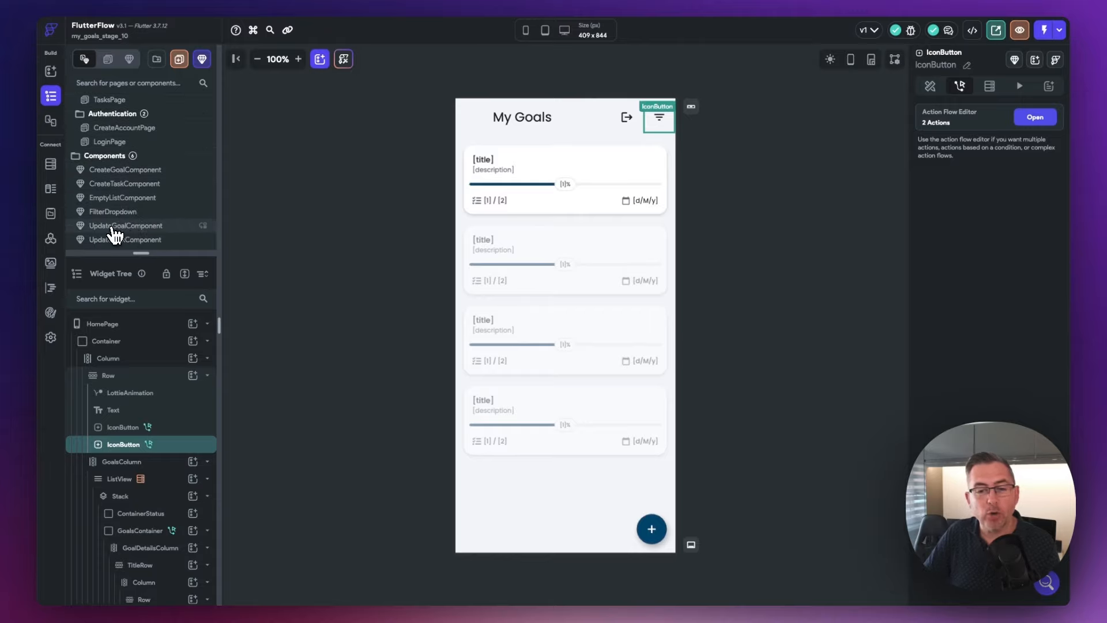
left_click(114, 230)
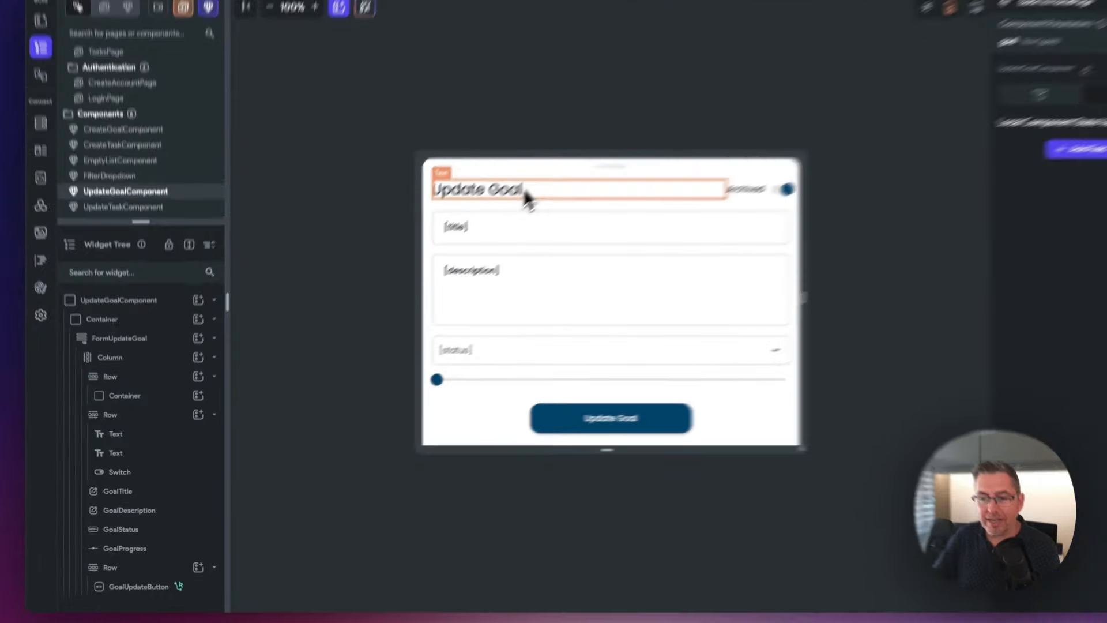
left_click(488, 224)
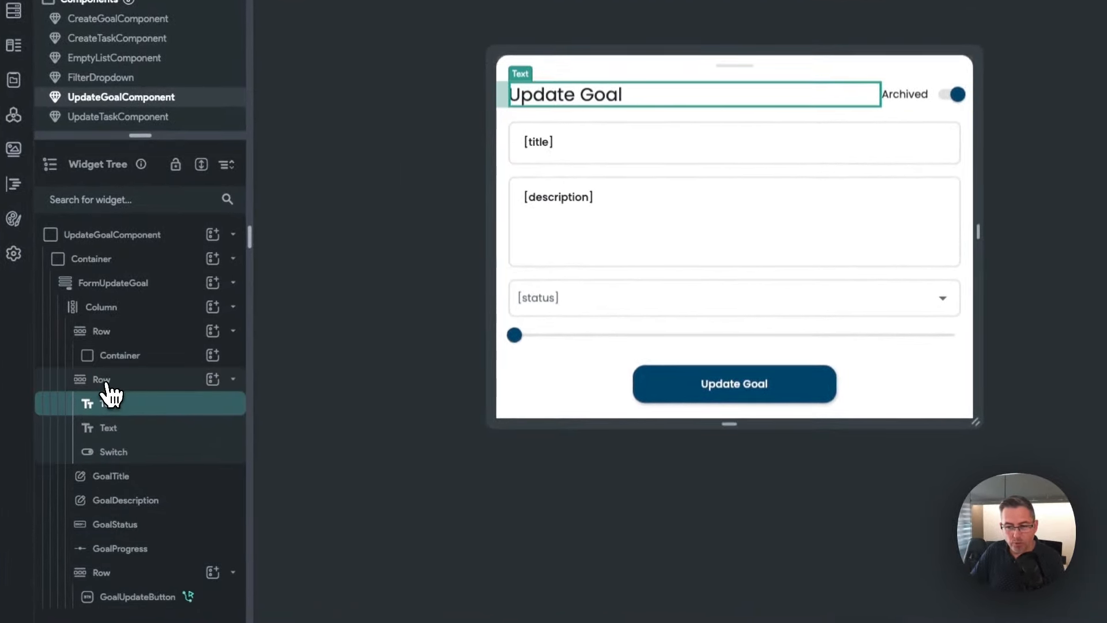
left_click(106, 381)
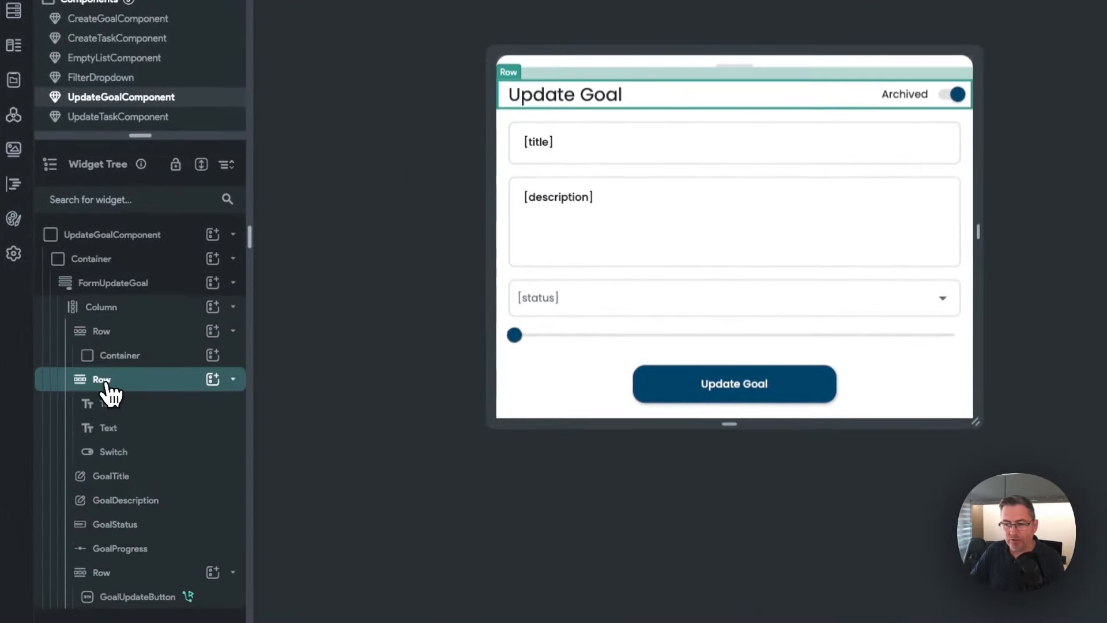
left_click(212, 381)
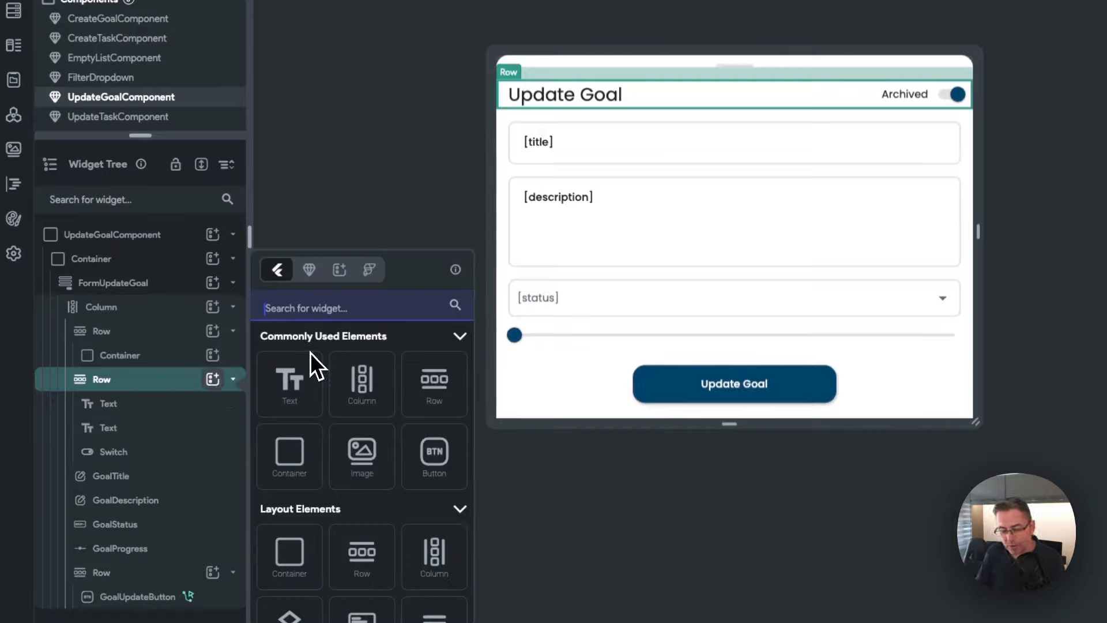
type("icon")
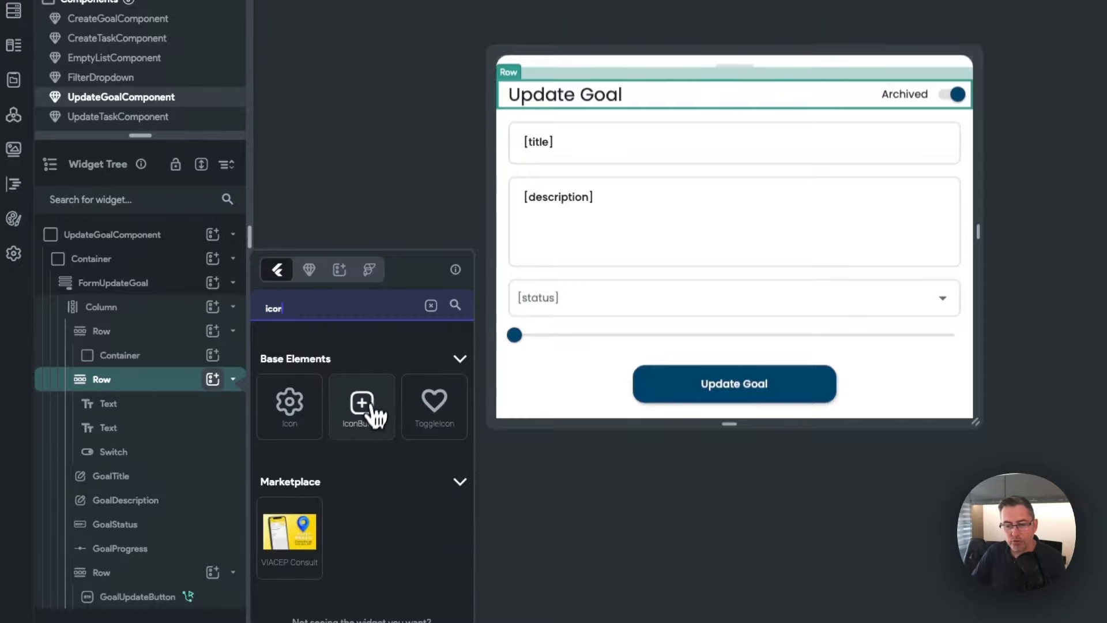
left_click(369, 407)
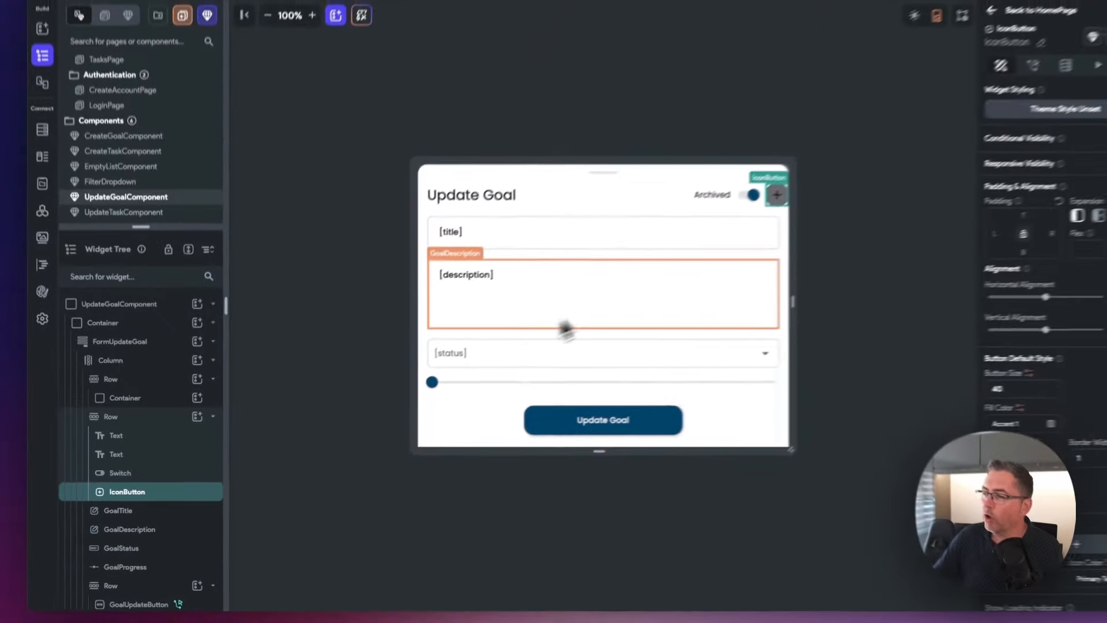
left_click(986, 146)
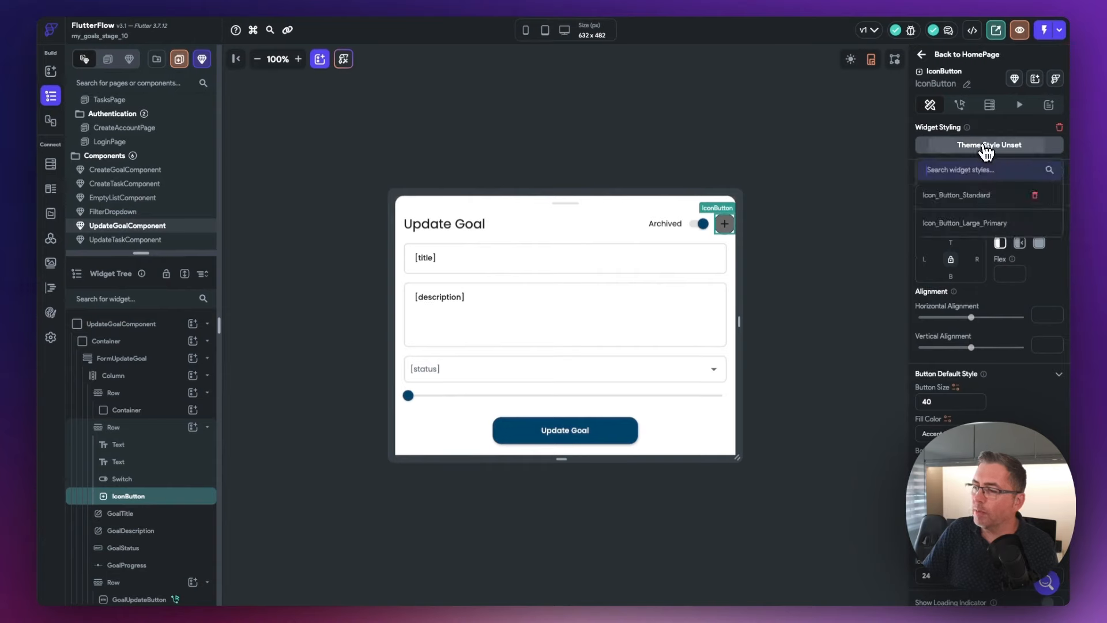
left_click(978, 199)
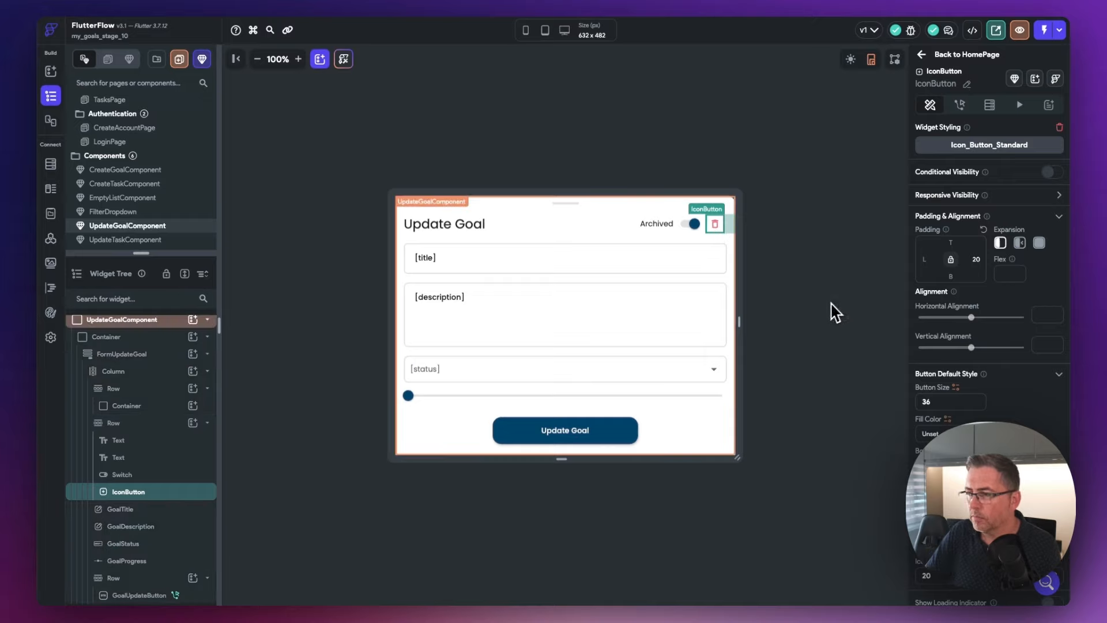
Step: Give the new icon button an On Tap action that makes a Supabase Delete Row call on the goals table
left_click(959, 106)
left_click(1035, 138)
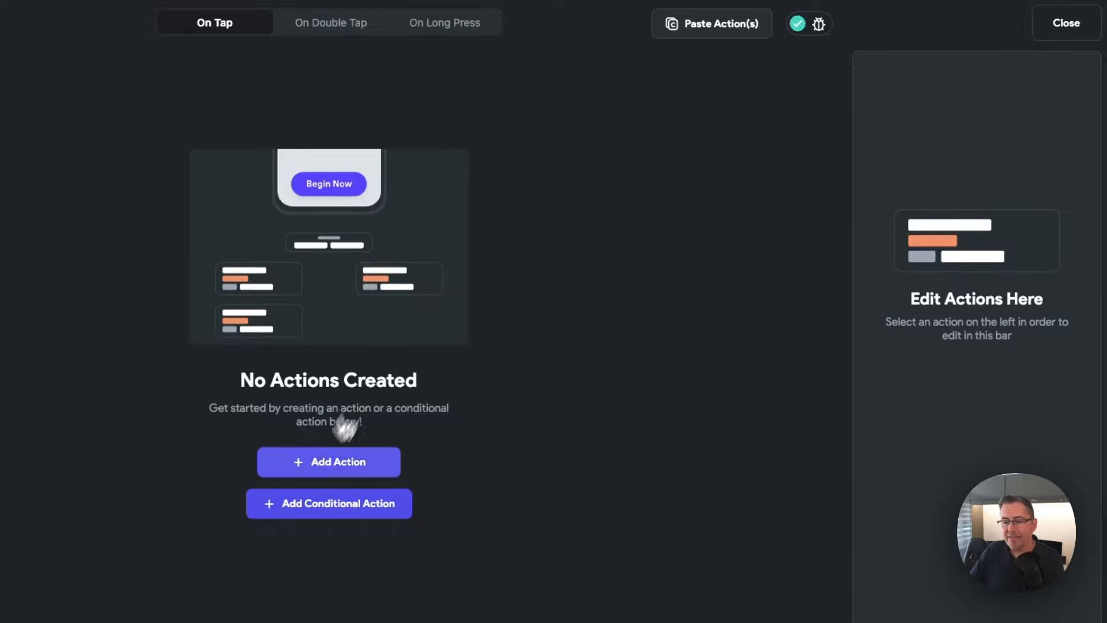
left_click(335, 465)
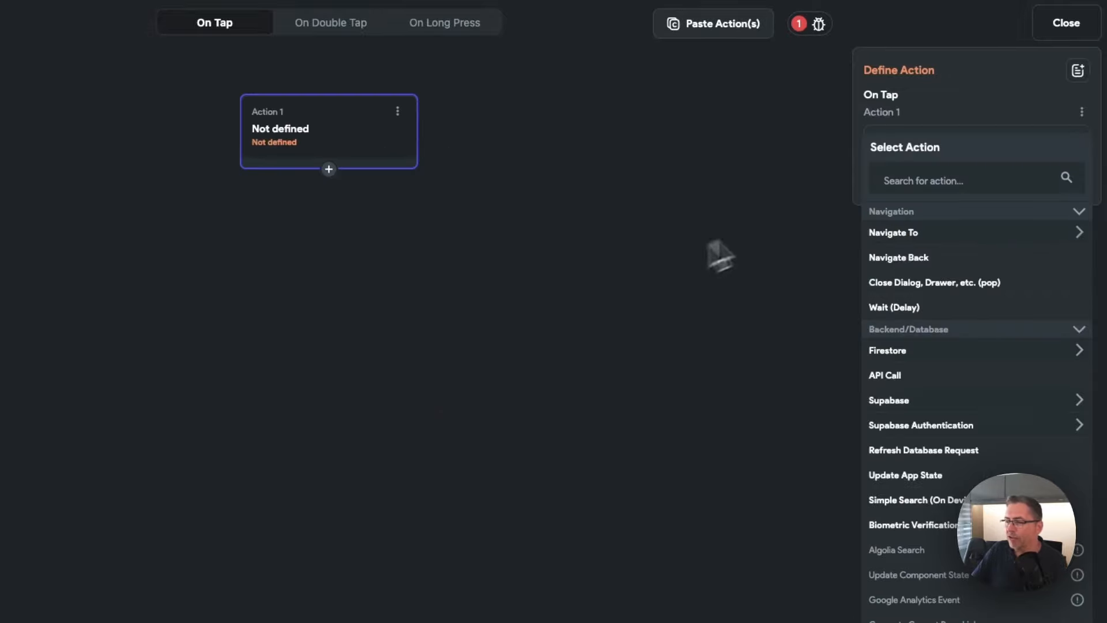
left_click(934, 181)
type("supa")
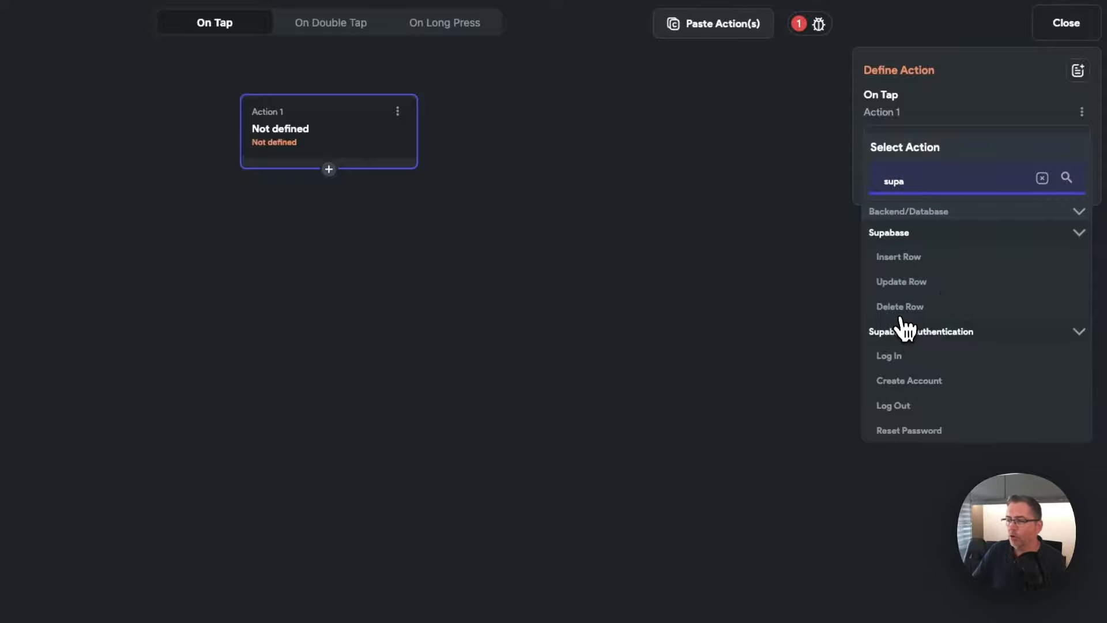
left_click(903, 309)
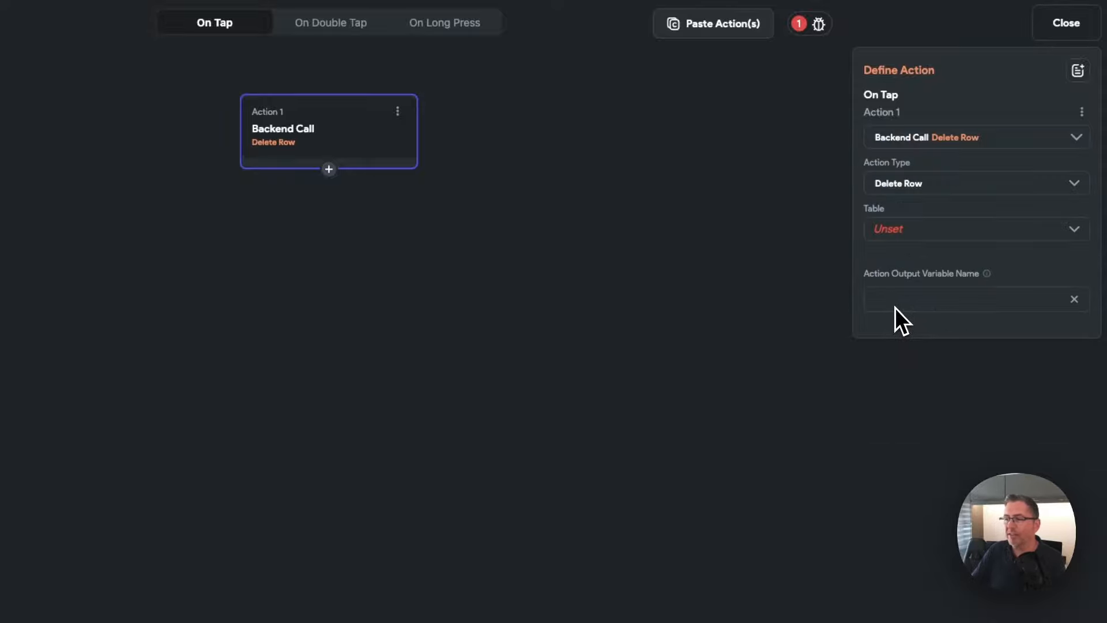
left_click(908, 235)
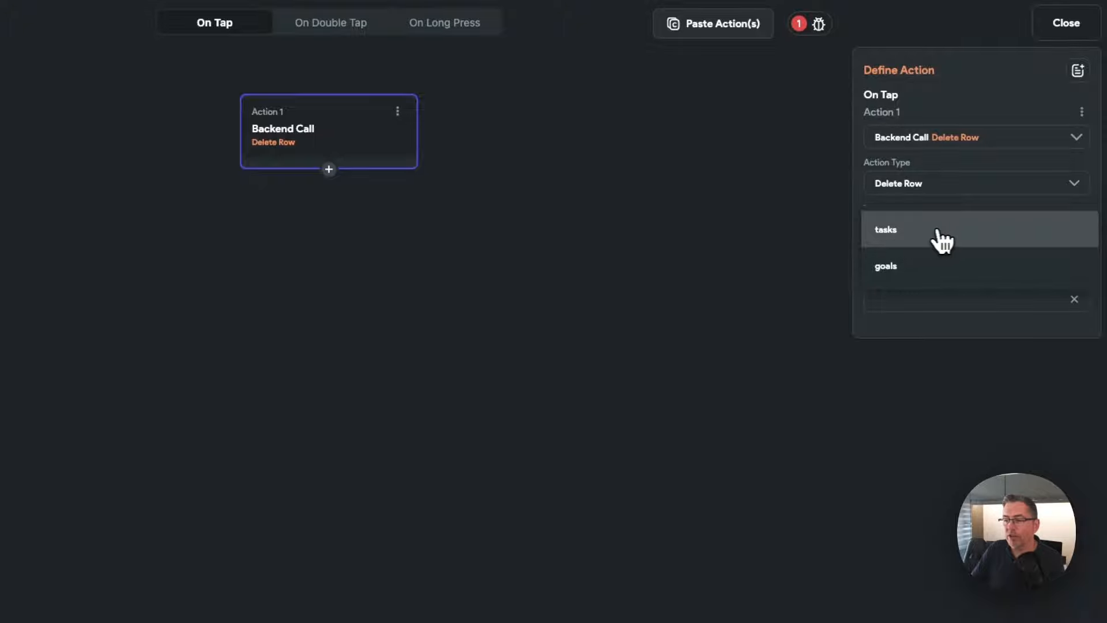
left_click(900, 276)
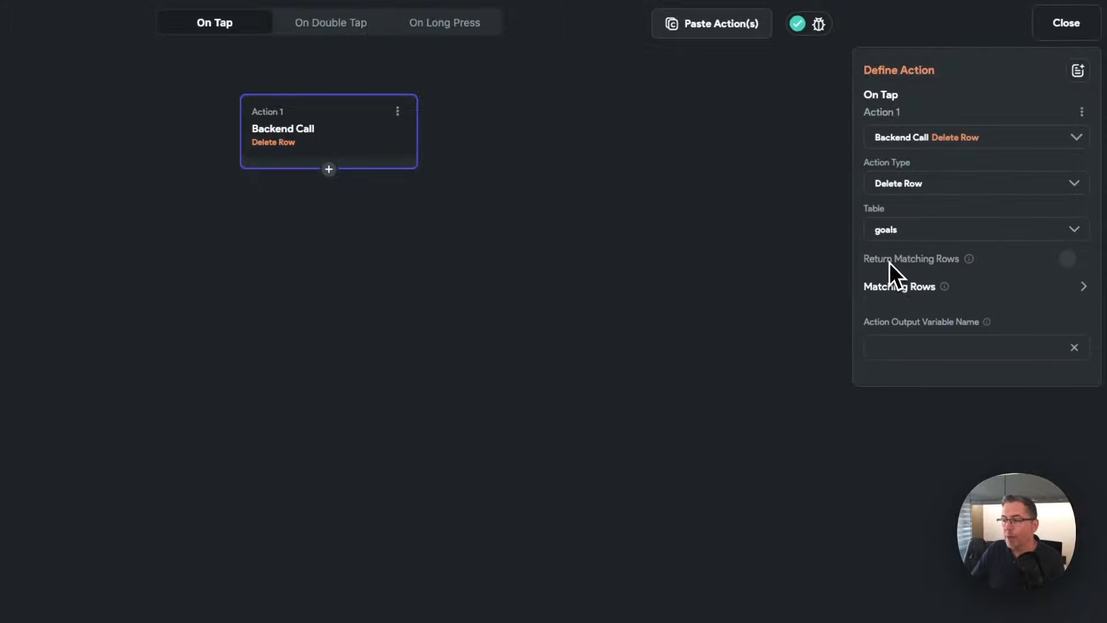
Step: Filter the rows to delete so that id is Equal To the id field of the goal component parameter
left_click(1083, 287)
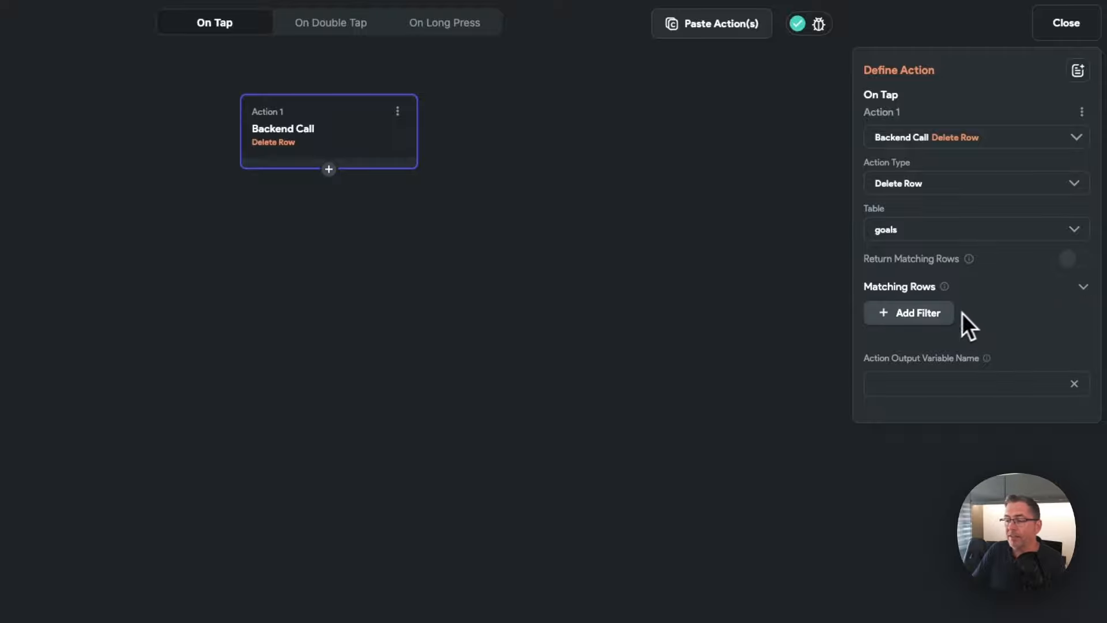
left_click(921, 318)
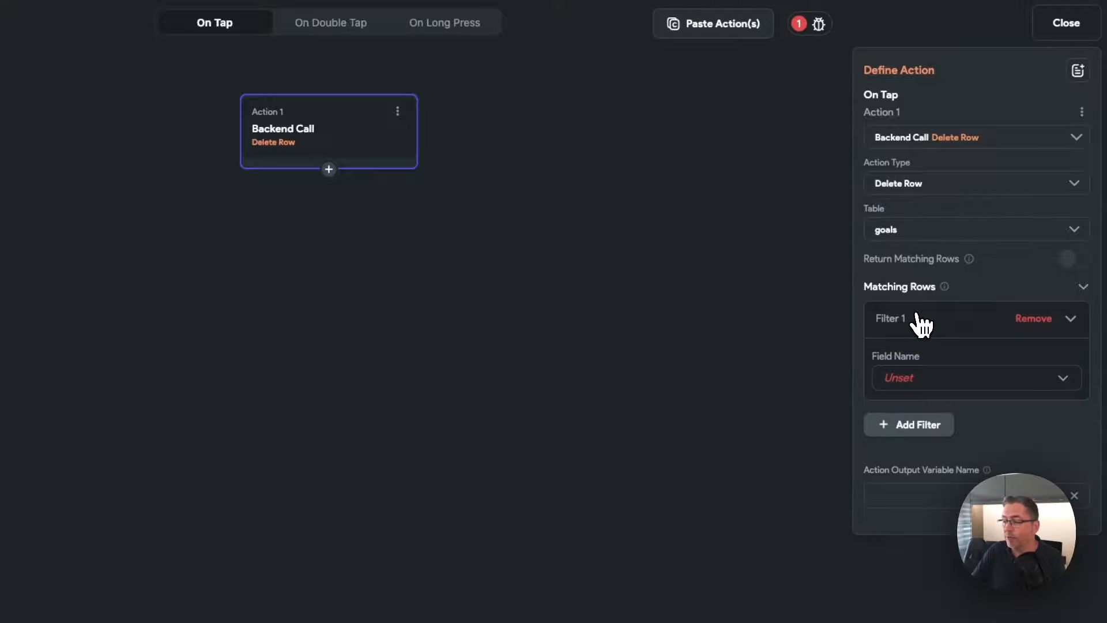
left_click(902, 387)
left_click(898, 356)
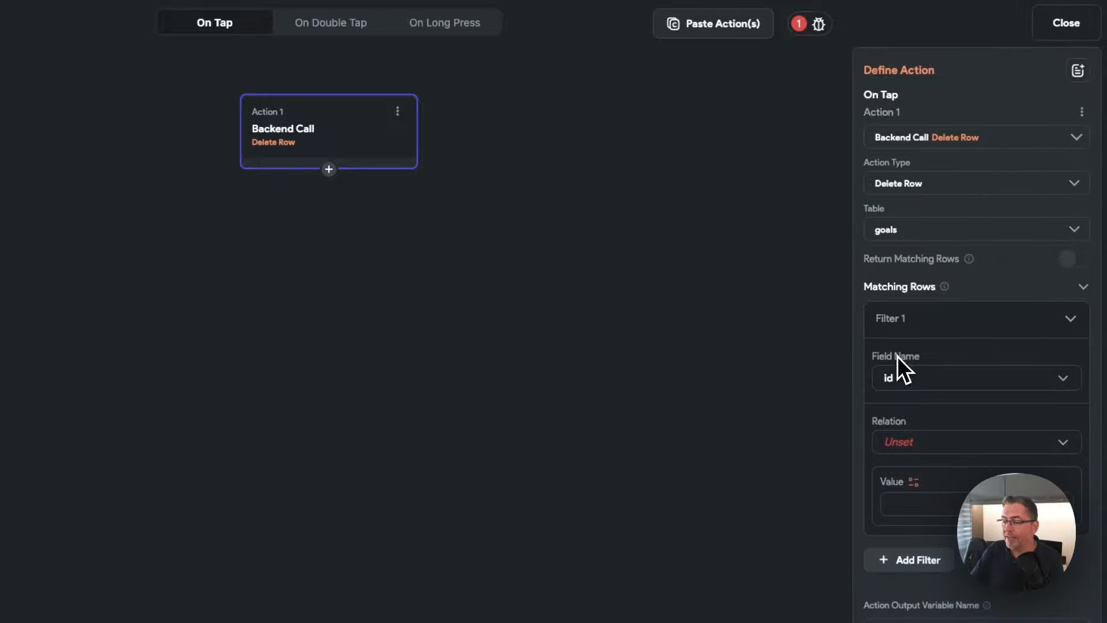
left_click(907, 447)
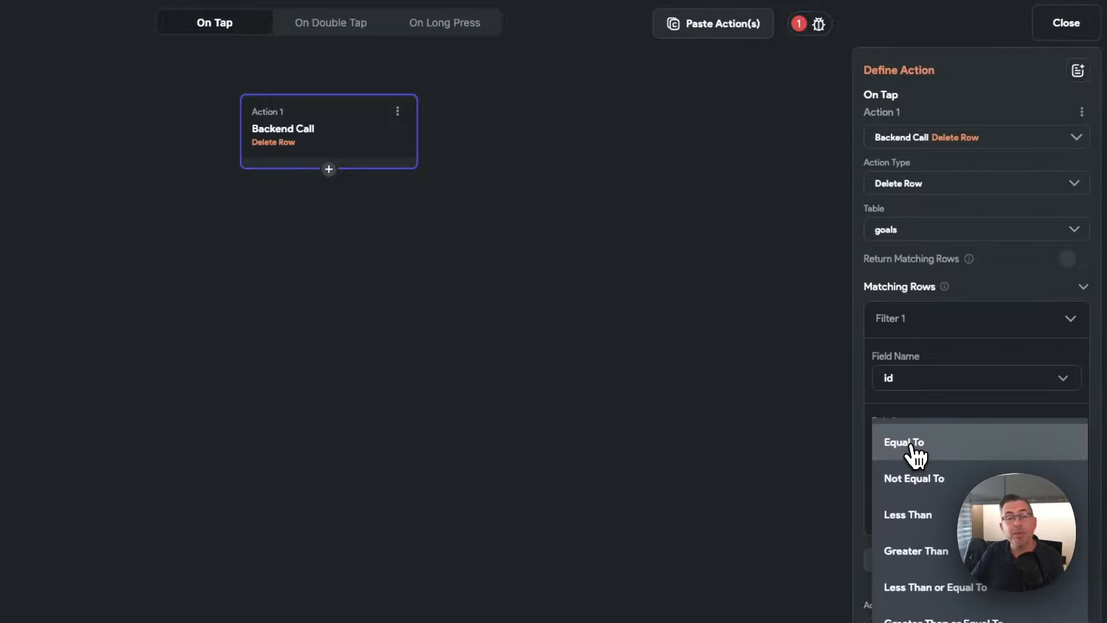
left_click(913, 447)
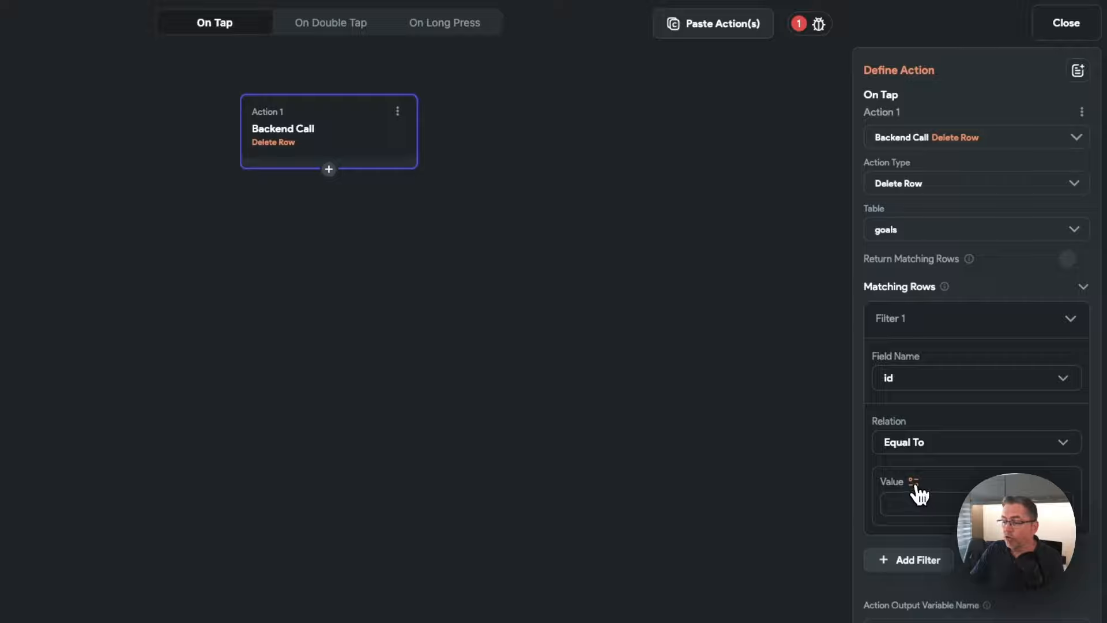
left_click(913, 483)
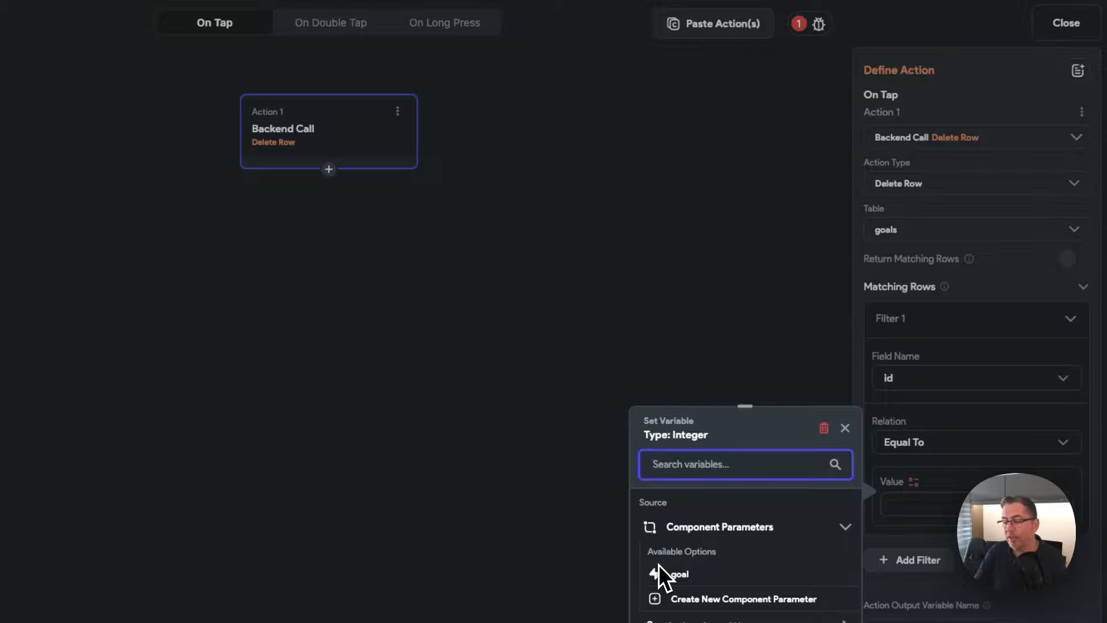
left_click(680, 581)
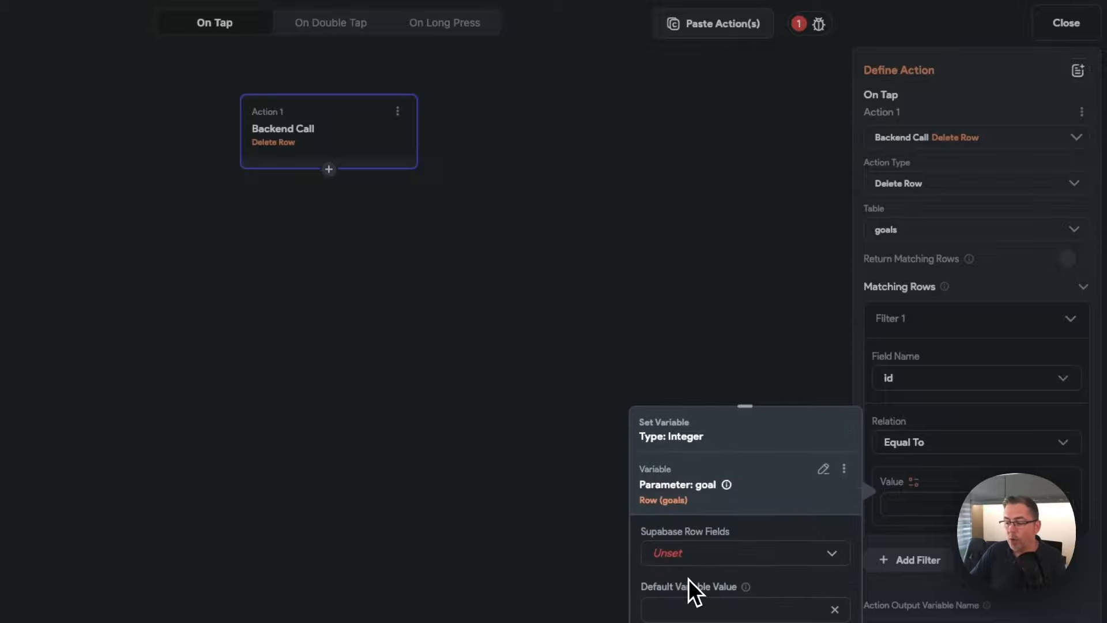
left_click(683, 552)
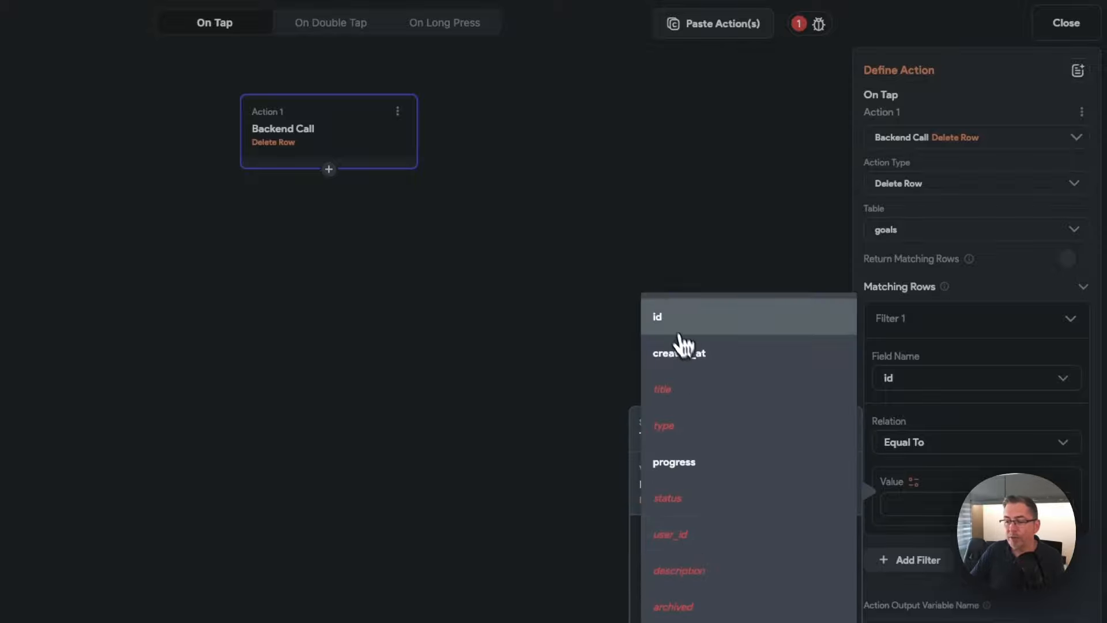
left_click(670, 320)
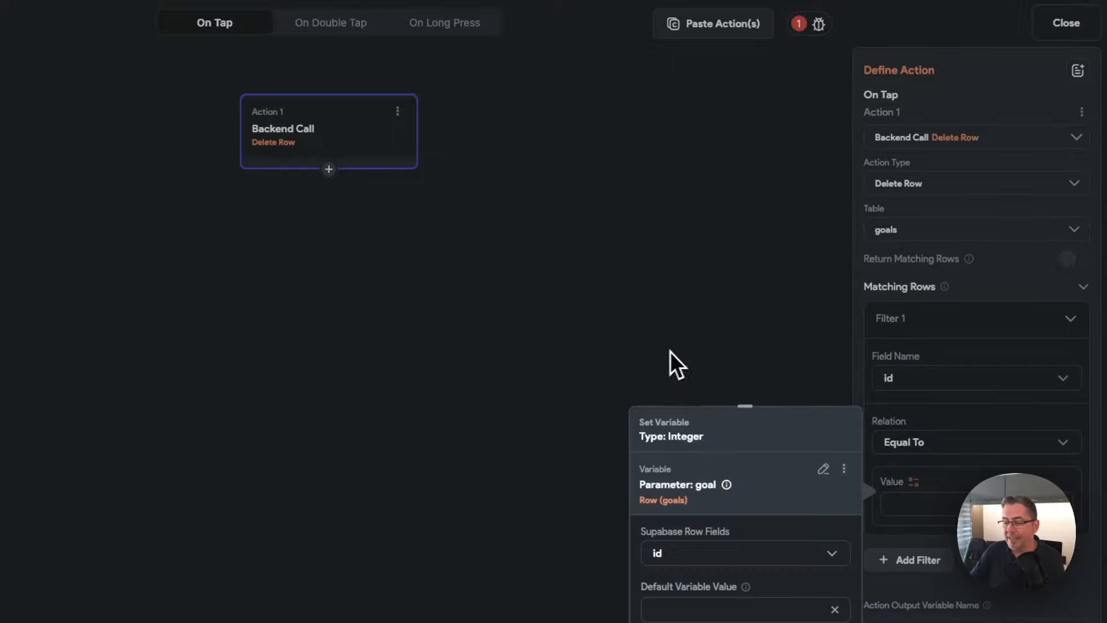
left_click(822, 622)
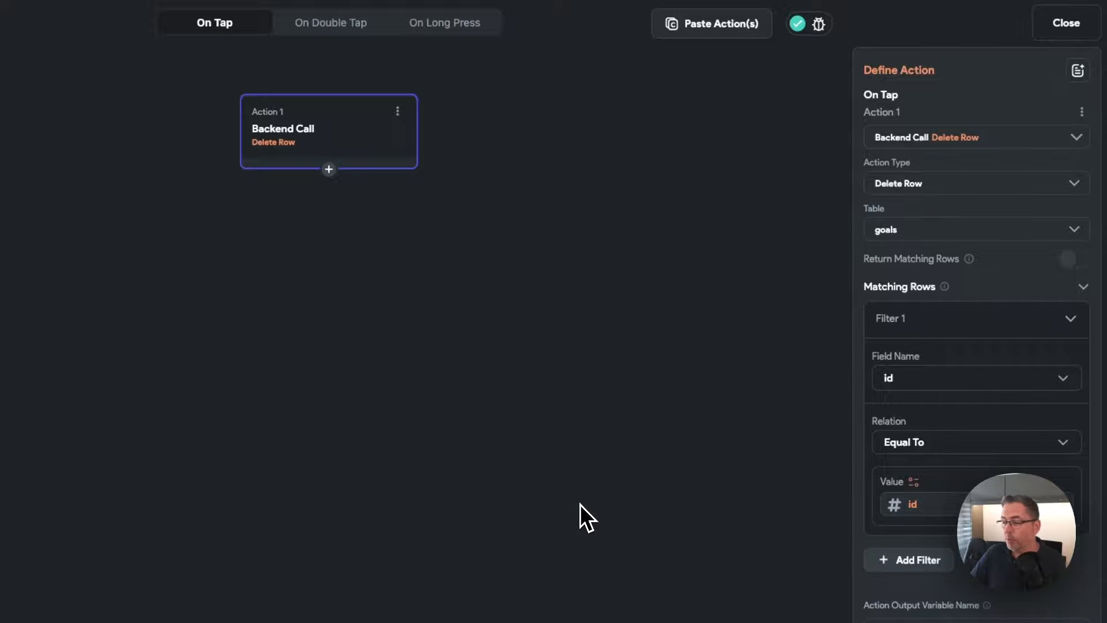
Step: Add a Close Dialog, Drawer, etc. action after the Delete Row call and leave the action flow editor
left_click(329, 169)
left_click(333, 203)
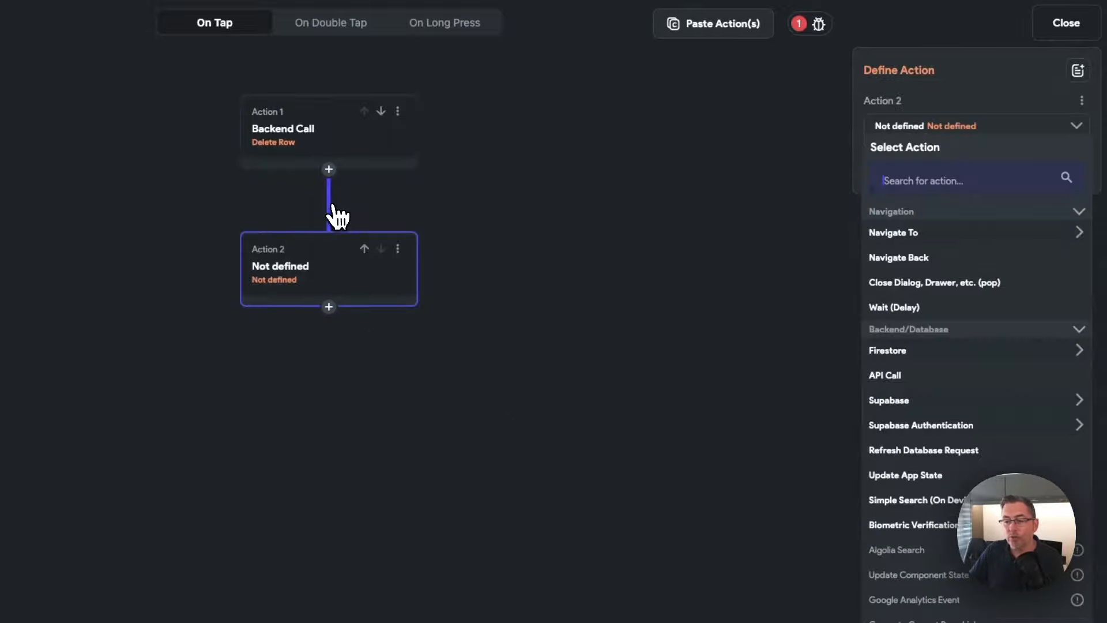
left_click(908, 285)
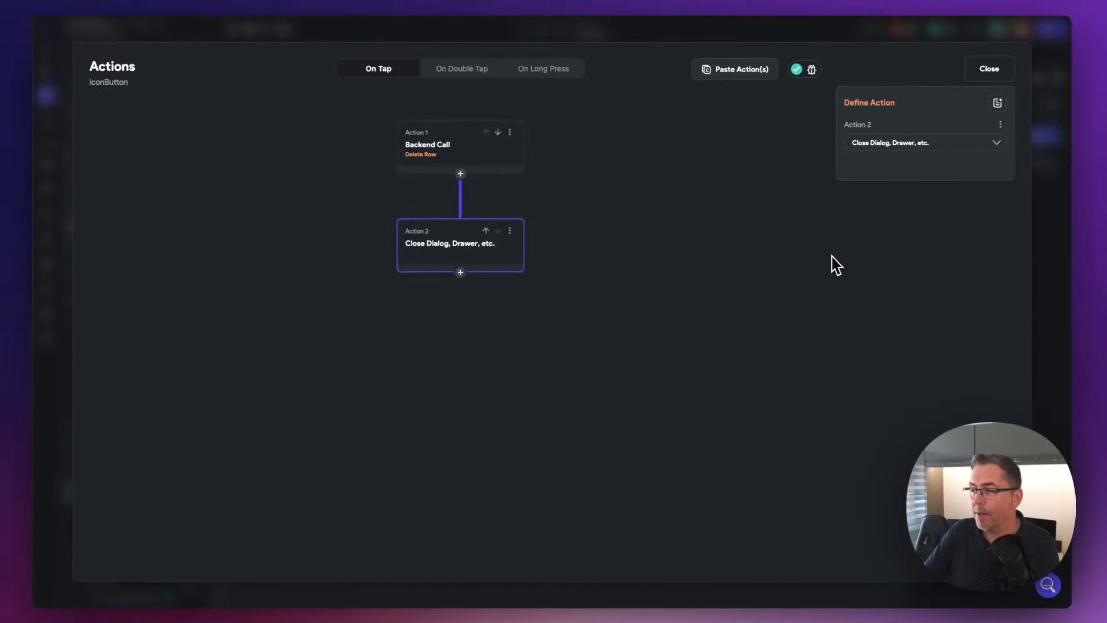
left_click(988, 69)
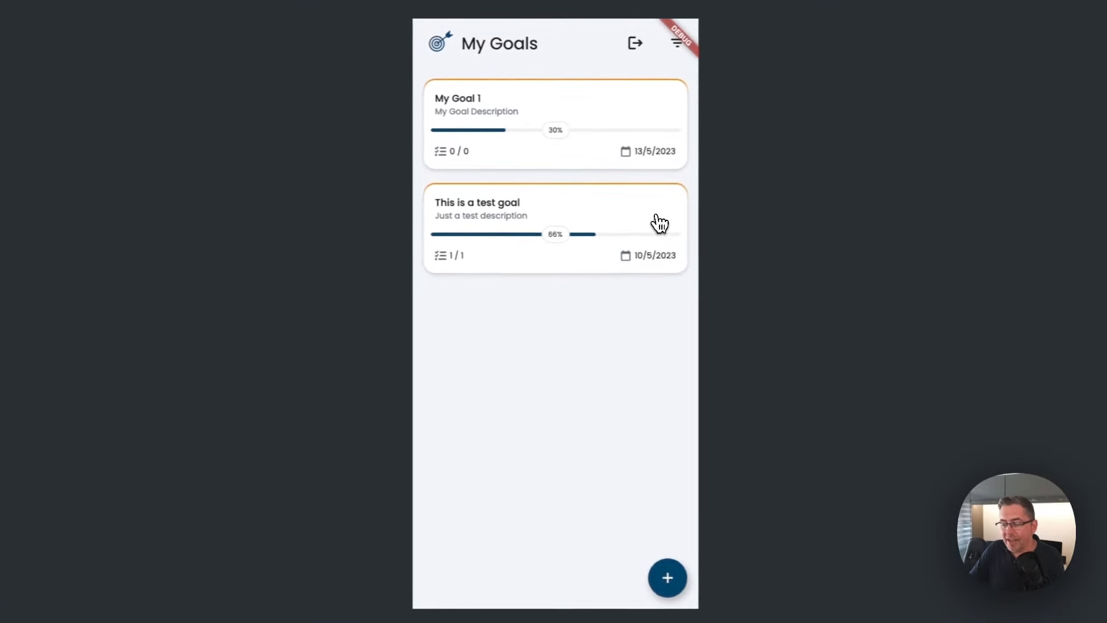
Step: In the running test app, open the goal "This is a test goal" and delete it from its update sheet
left_click(657, 216)
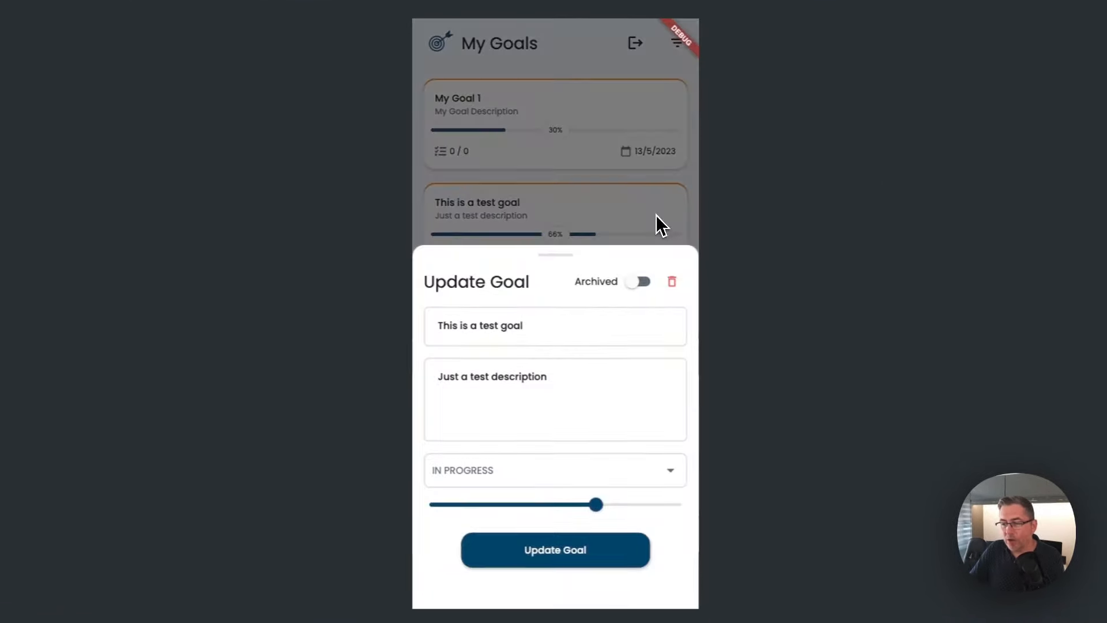
left_click(673, 284)
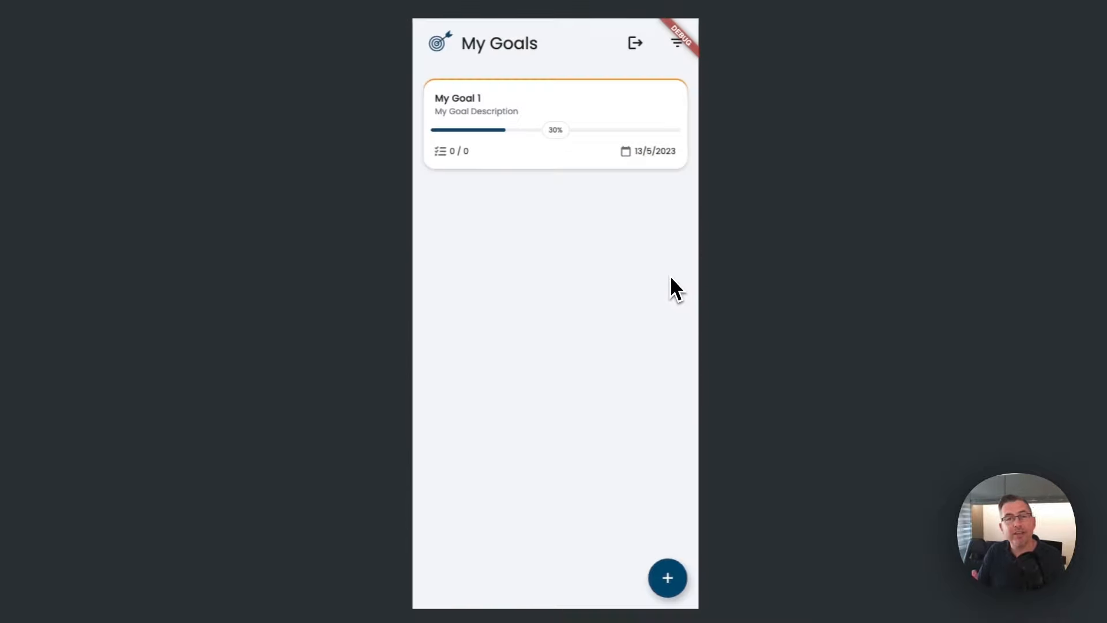